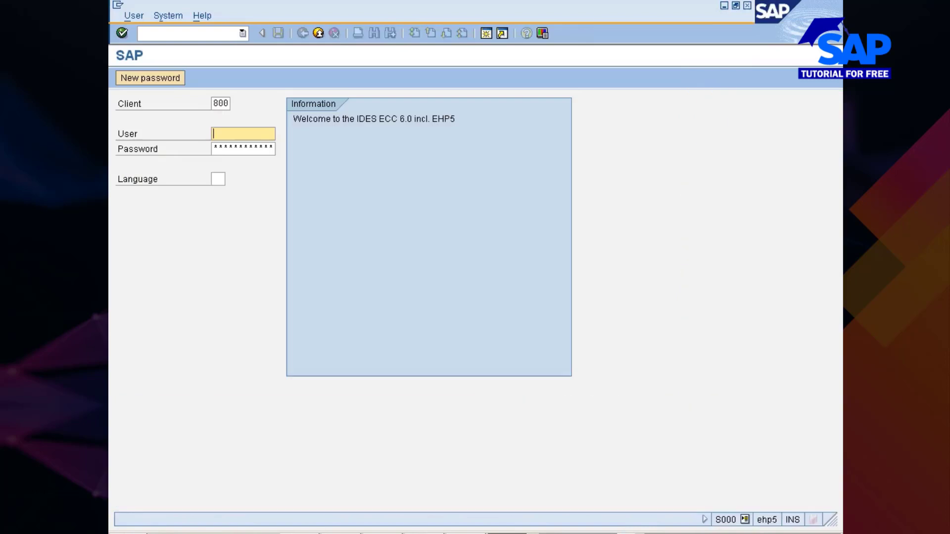
- Log on to client 800 by entering the user name and the account password
{"action": "left_click", "coordinate": [257, 135]}
{"action": "left_click", "coordinate": [252, 147]}
{"action": "left_click", "coordinate": [243, 149]}
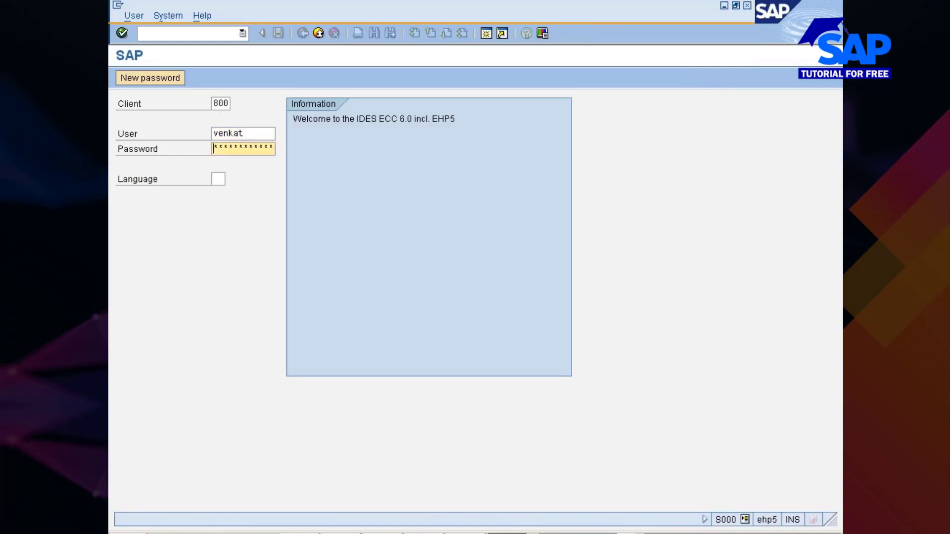
{"action": "type", "text": "*****"}
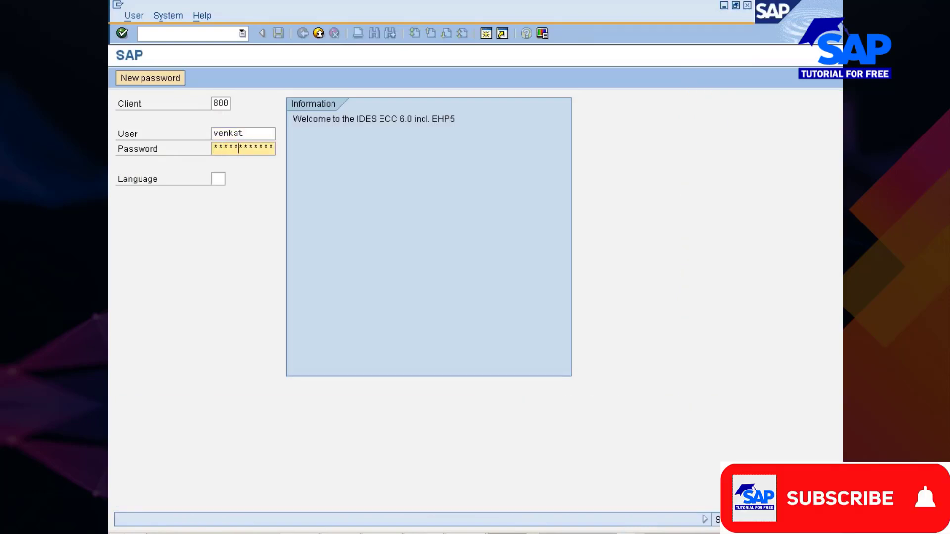
{"action": "type", "text": "**"}
{"action": "key", "text": "Return"}
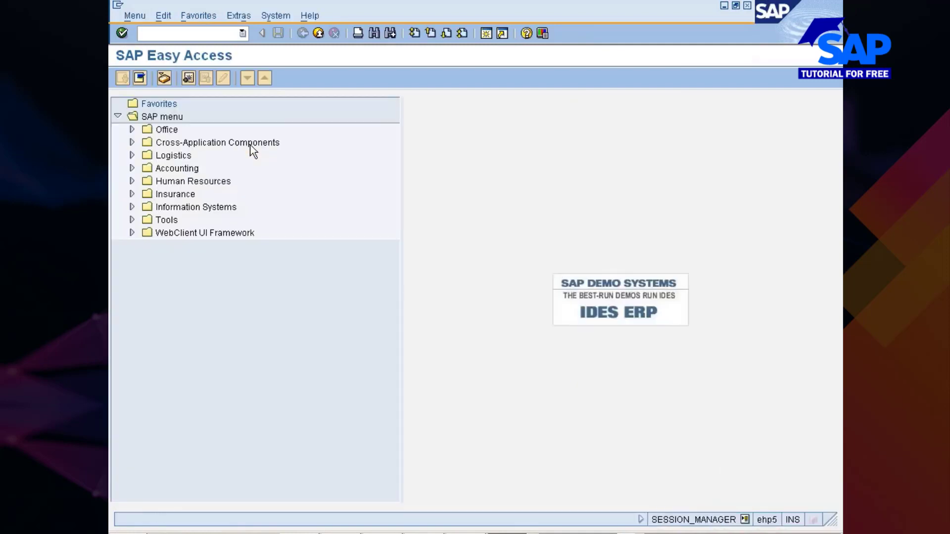
- Start transaction ME51N to create a purchase requisition
{"action": "type", "text": "me51n"}
{"action": "key", "text": "Return"}
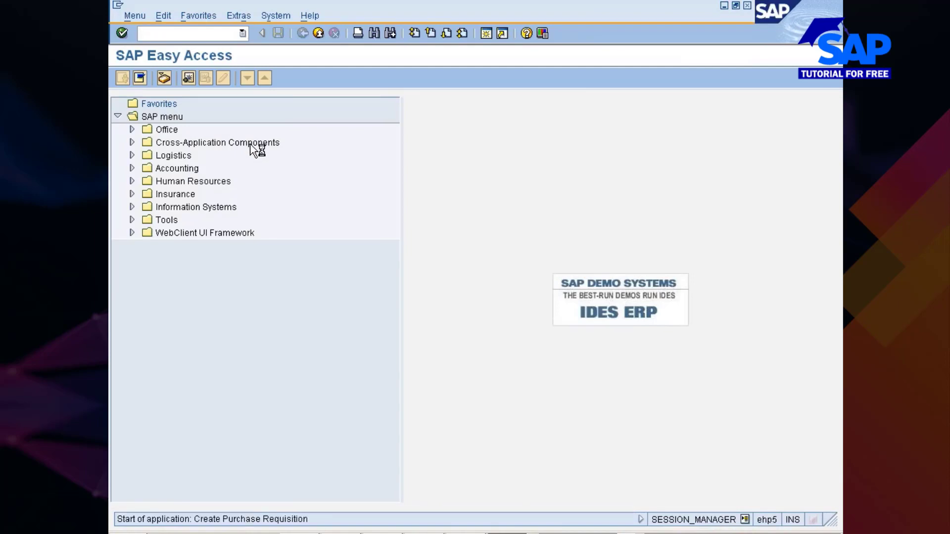
- Switch to PowerPoint's MM350_05.PPT, review the stock transport slide and notes, and return to the purchase requisition in SAP
{"action": "left_click", "coordinate": [448, 533]}
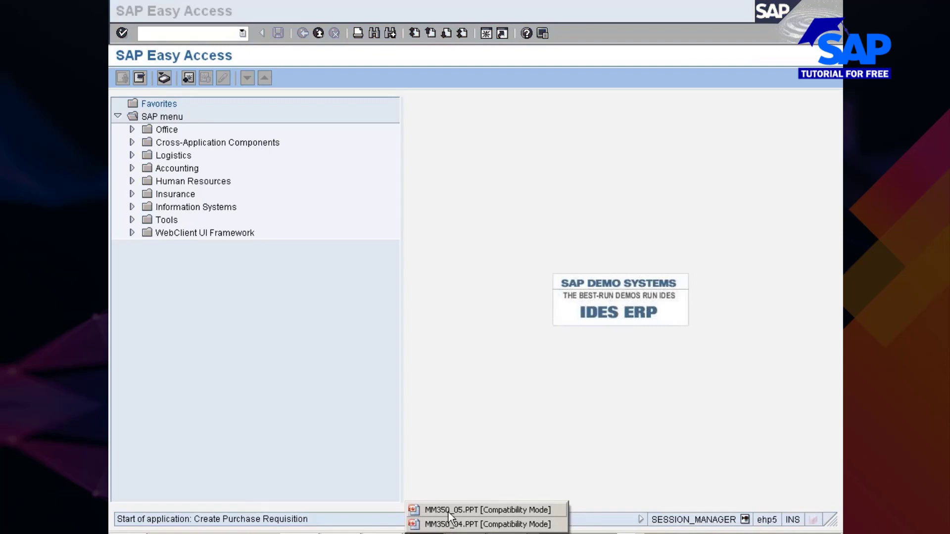
{"action": "left_click", "coordinate": [449, 512]}
{"action": "left_click", "coordinate": [692, 527]}
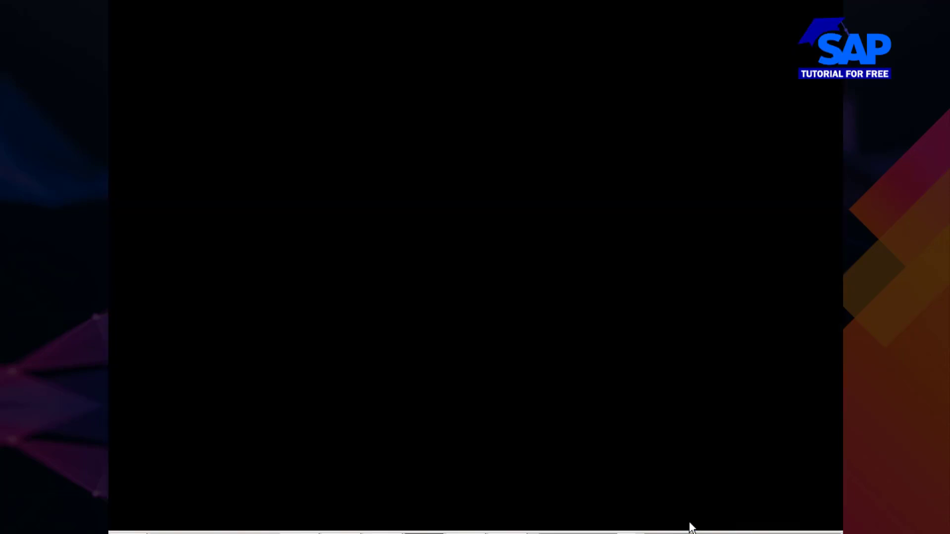
{"action": "left_click", "coordinate": [690, 524]}
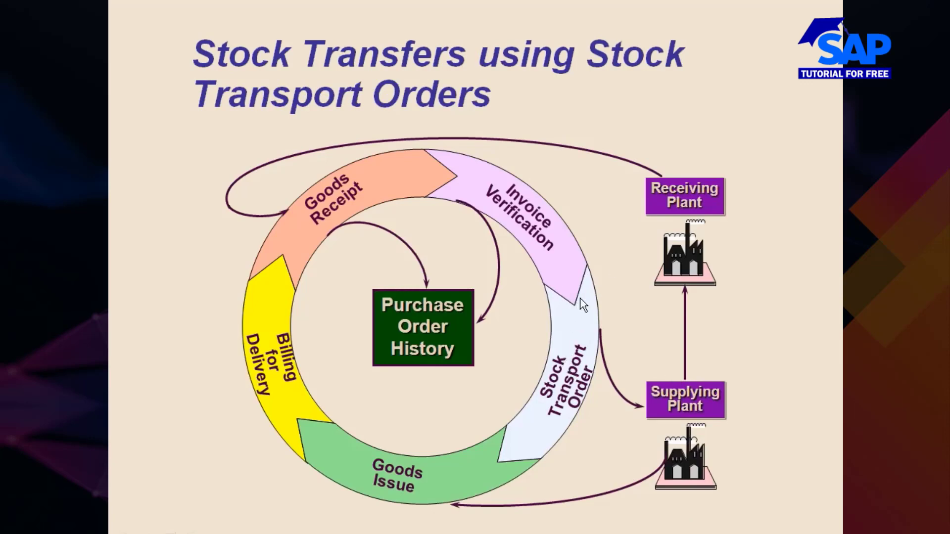
{"action": "key", "text": "alt+Tab"}
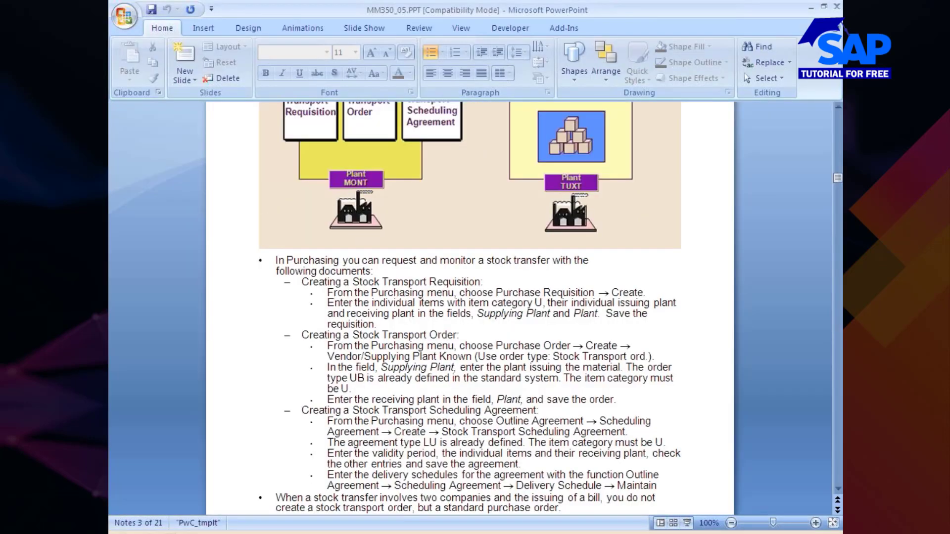
{"action": "key", "text": "alt+Tab"}
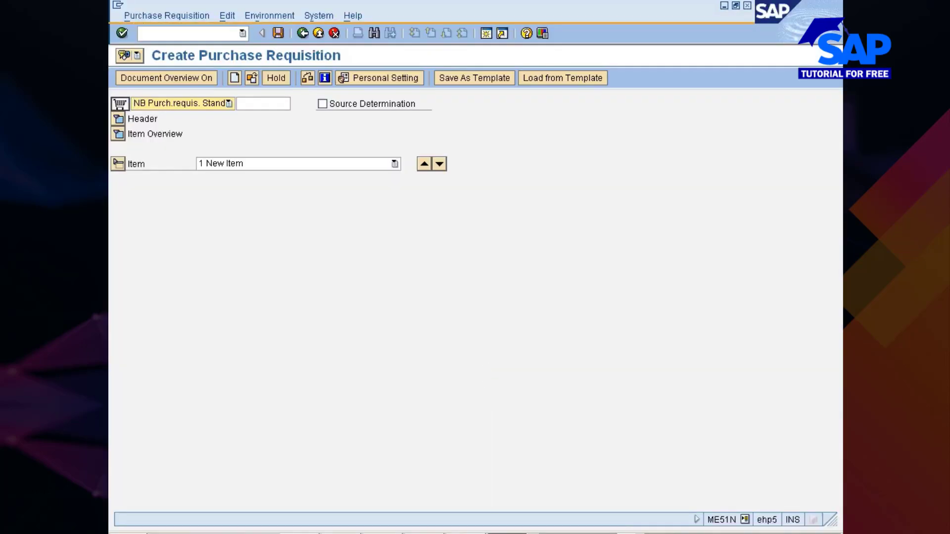
- Look through the document types available for the purchase requisition
{"action": "left_click", "coordinate": [205, 104]}
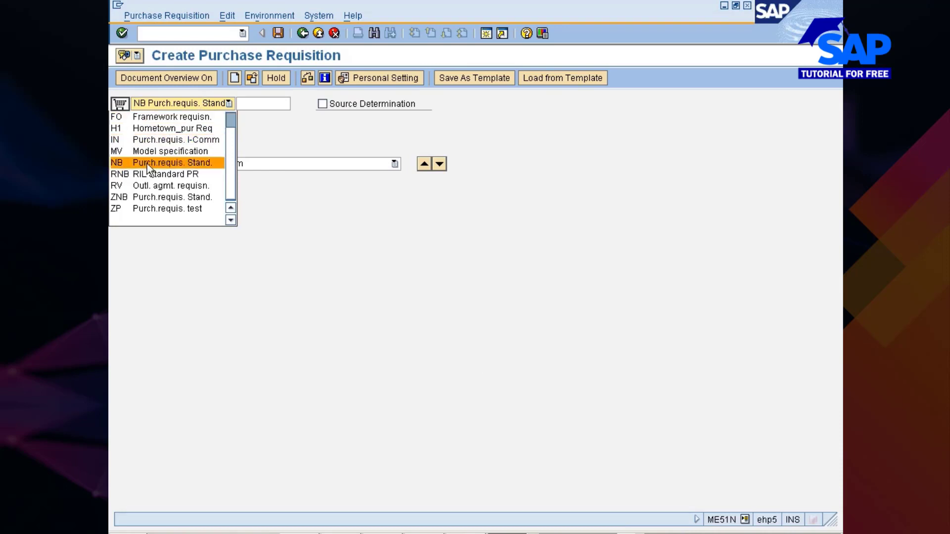
{"action": "mouse_move", "coordinate": [229, 173]}
{"action": "left_mouse_down"}
{"action": "mouse_move", "coordinate": [229, 138]}
{"action": "mouse_move", "coordinate": [228, 182]}
{"action": "left_mouse_up"}
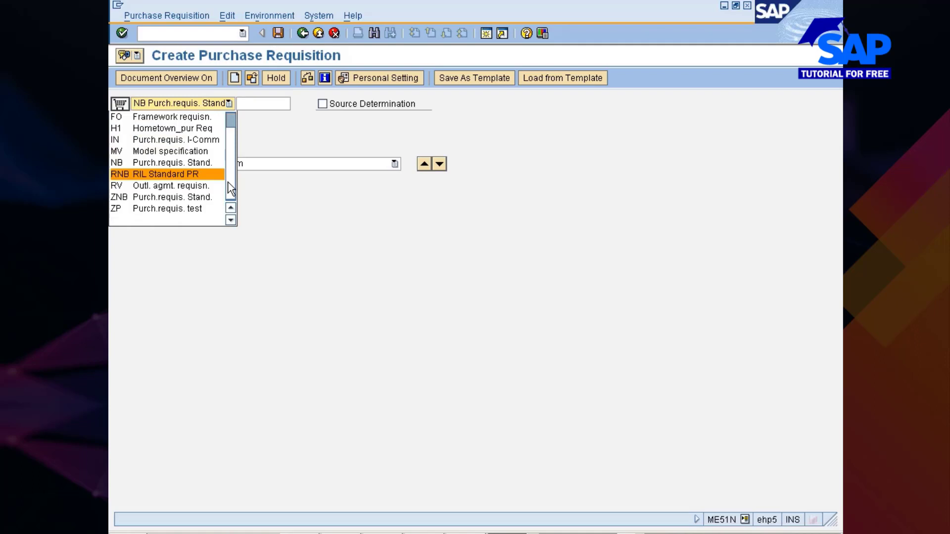
{"action": "left_click_drag", "start_coordinate": [230, 188], "coordinate": [231, 167]}
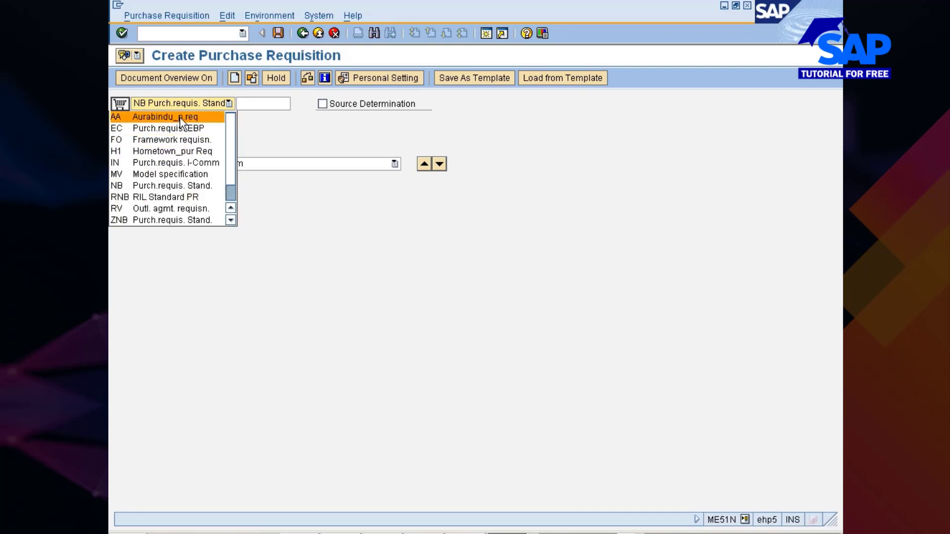
{"action": "key", "text": "Down"}
{"action": "key", "text": "Down"}
{"action": "key", "text": "Down"}
{"action": "key", "text": "Down"}
{"action": "key", "text": "Down"}
{"action": "key", "text": "Down"}
{"action": "key", "text": "Down"}
{"action": "key", "text": "Down"}
{"action": "key", "text": "Down"}
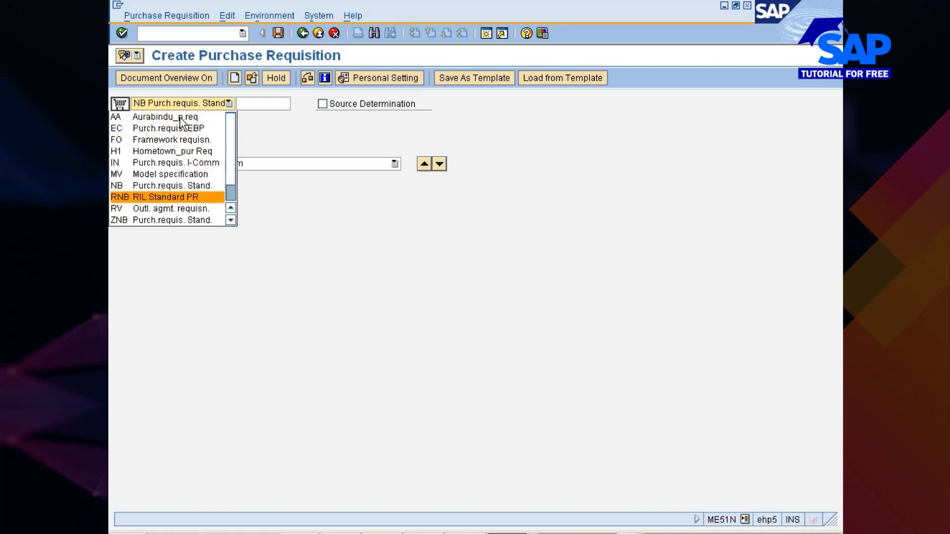
{"action": "key", "text": "Down"}
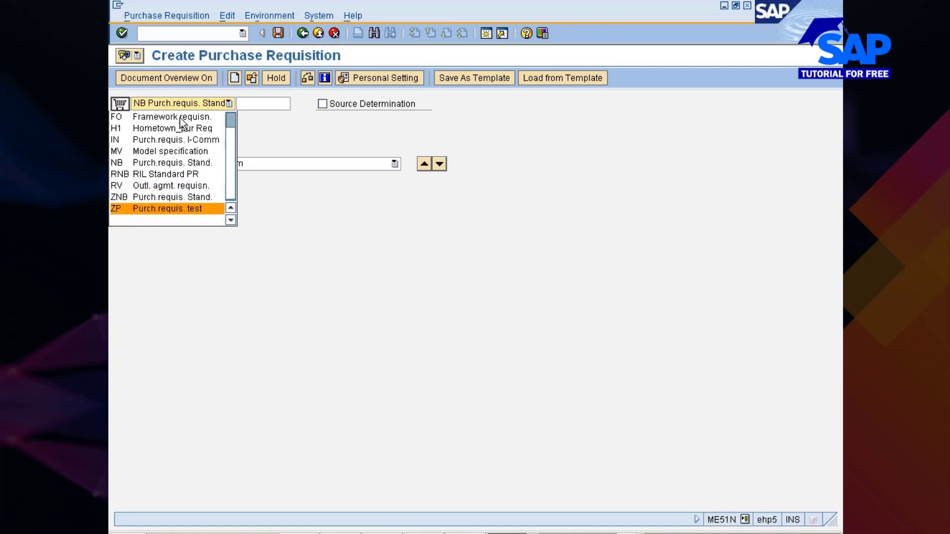
{"action": "key", "text": "Up"}
{"action": "key", "text": "Up"}
{"action": "key", "text": "Up"}
{"action": "key", "text": "Up"}
{"action": "key", "text": "Up"}
{"action": "key", "text": "Up"}
{"action": "key", "text": "Up"}
{"action": "key", "text": "Up"}
{"action": "key", "text": "Up"}
- Choose NB Purch.requis. Stand. as the purchase requisition's document type
{"action": "key", "text": "Down"}
{"action": "key", "text": "Down"}
{"action": "key", "text": "Down"}
{"action": "key", "text": "Down"}
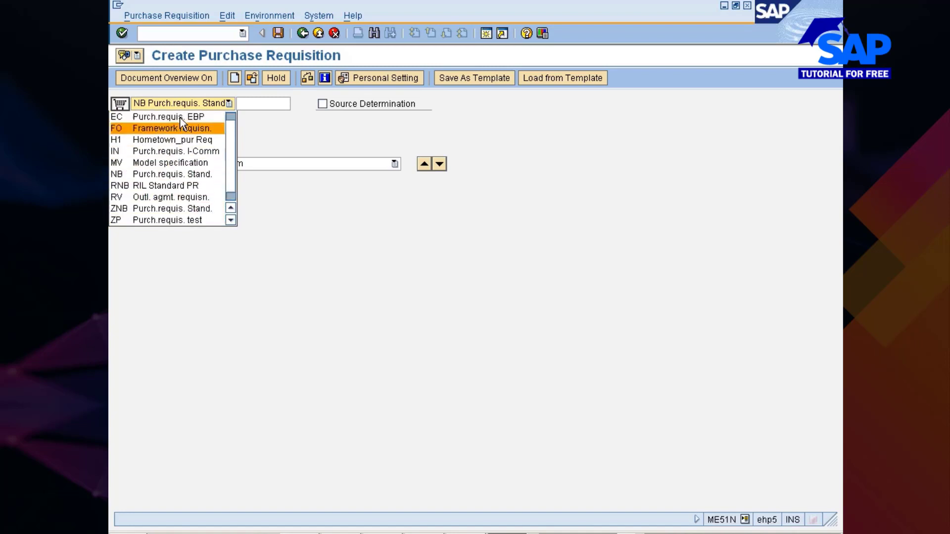
{"action": "key", "text": "Down"}
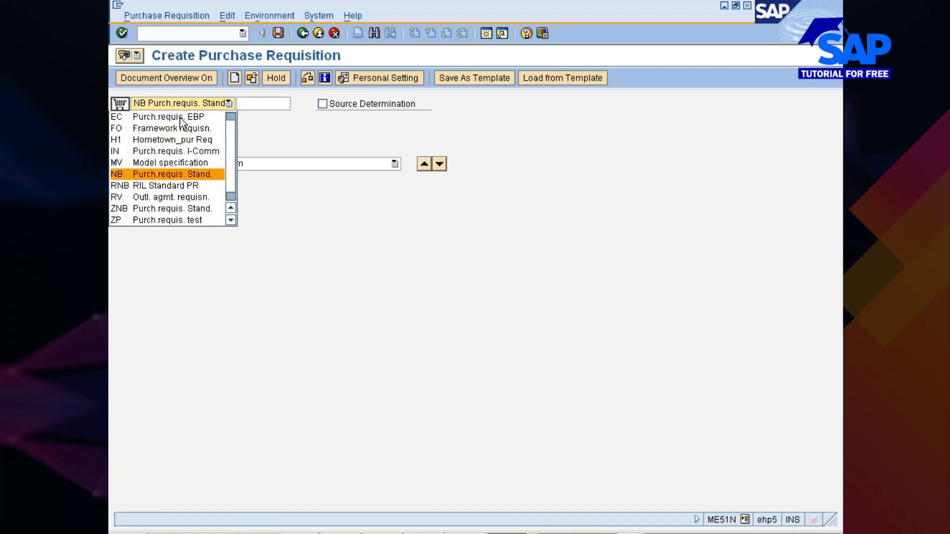
{"action": "key", "text": "Return"}
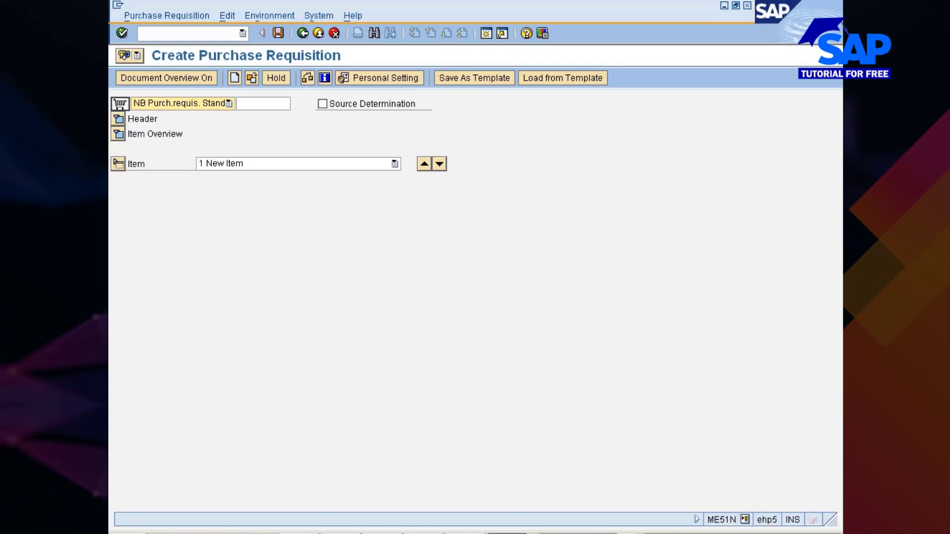
- Expand the item overview and open the first item's material search with the Plant Material by Description search help
{"action": "left_click", "coordinate": [118, 134]}
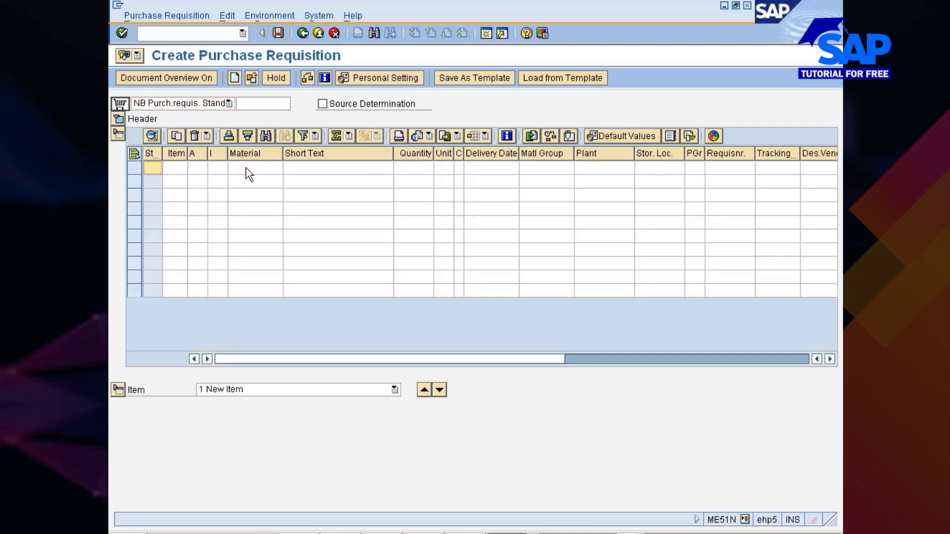
{"action": "left_click", "coordinate": [250, 168]}
{"action": "left_click", "coordinate": [278, 168]}
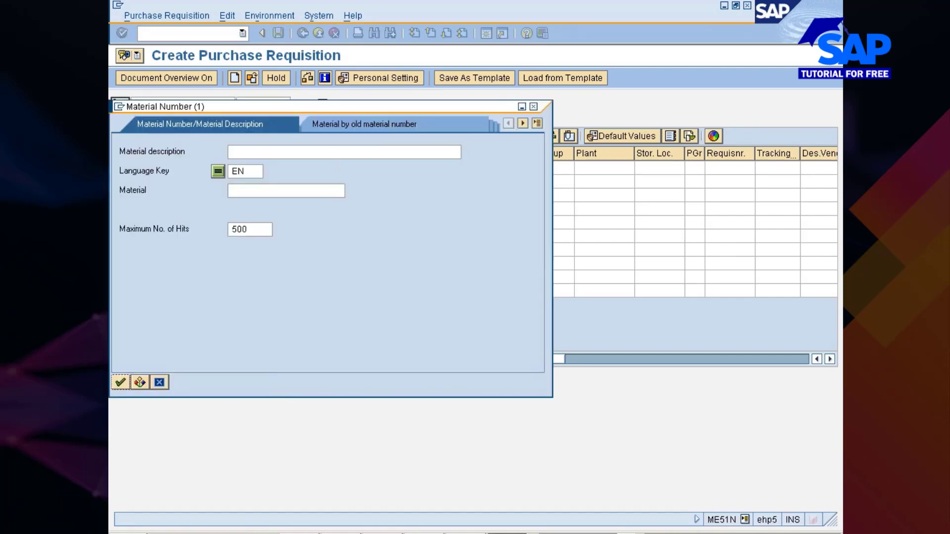
{"action": "left_click", "coordinate": [538, 123]}
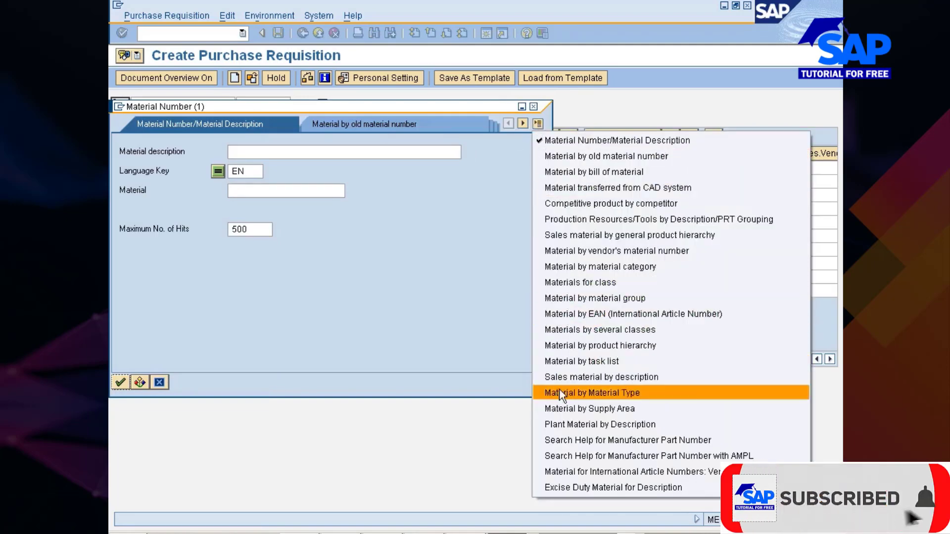
{"action": "left_click", "coordinate": [584, 424]}
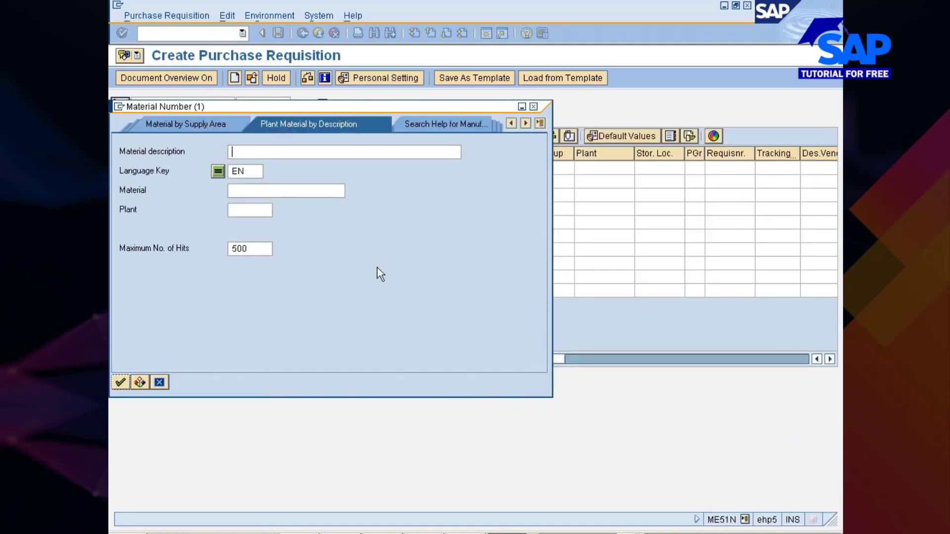
- Search for the materials of plant 777C and choose the connecting rod, material 200001149, for the first item
{"action": "left_click", "coordinate": [250, 210]}
{"action": "type", "text": "7777"}
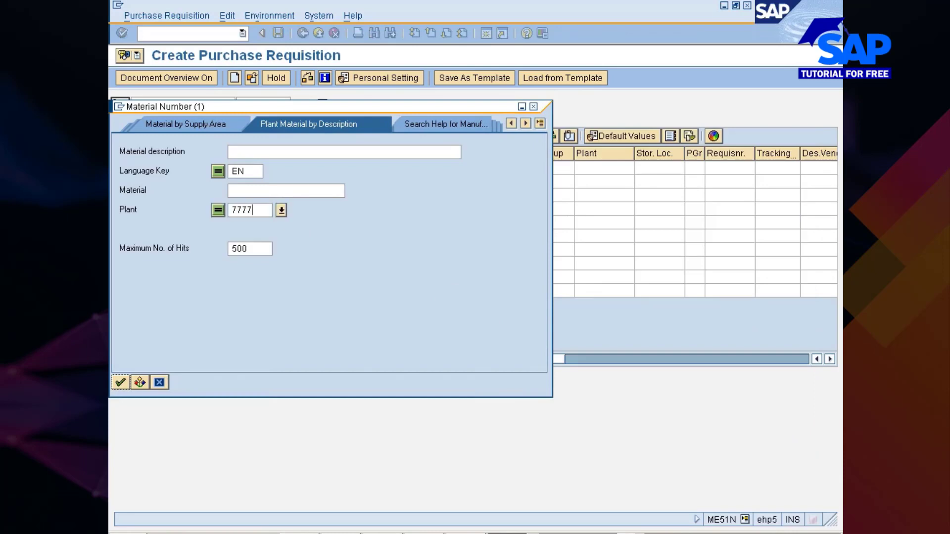
{"action": "type", "text": "C"}
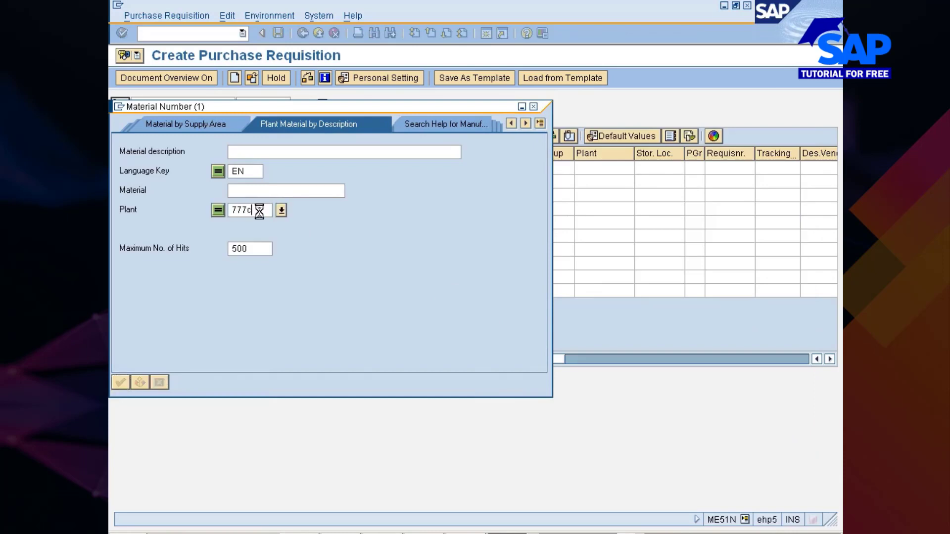
{"action": "key", "text": "Return"}
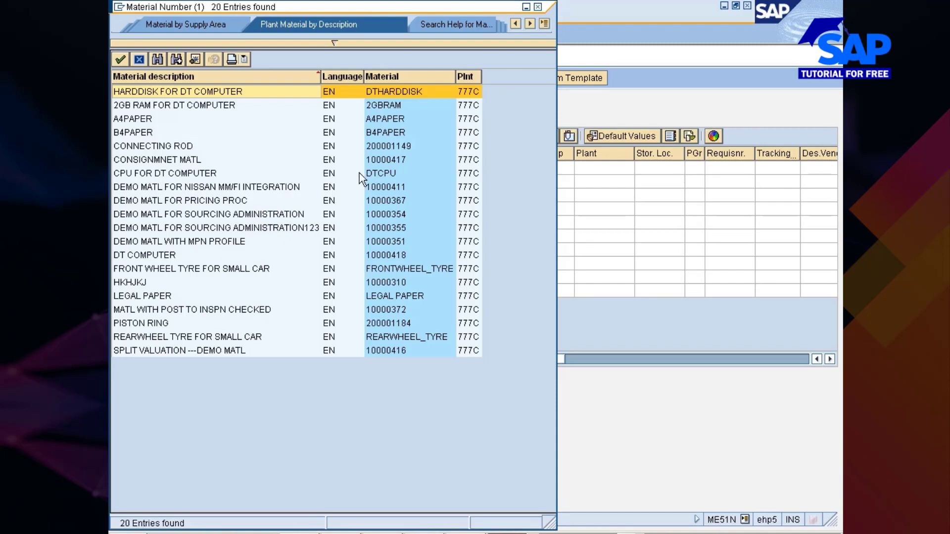
{"action": "double_click", "coordinate": [402, 145]}
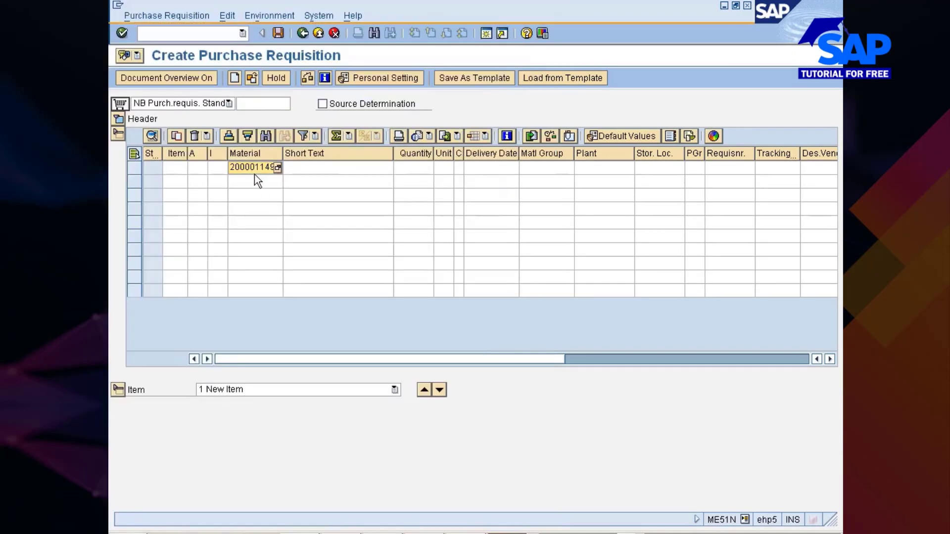
- Enter quantity 100 and plant 777C for the connecting rod item and confirm the line
{"action": "left_click", "coordinate": [401, 170]}
{"action": "type", "text": "100"}
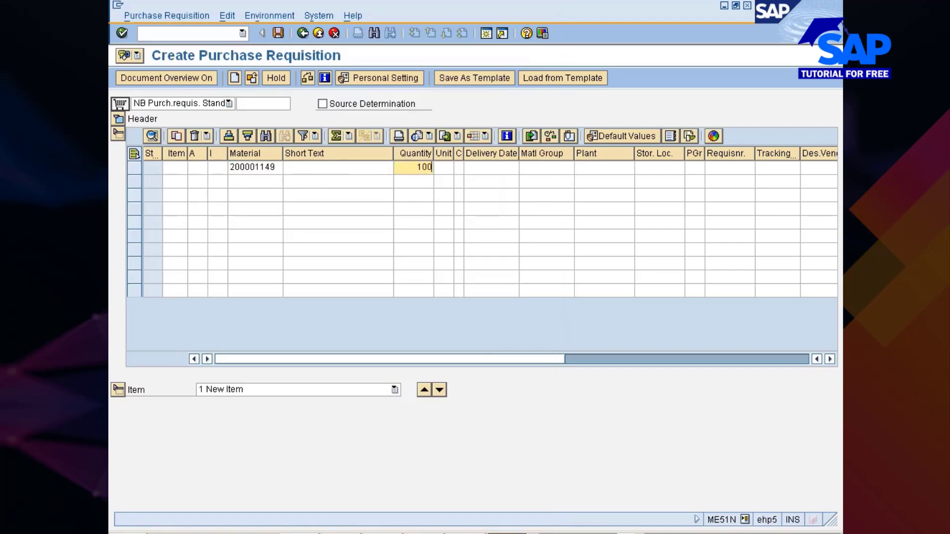
{"action": "left_click", "coordinate": [625, 169]}
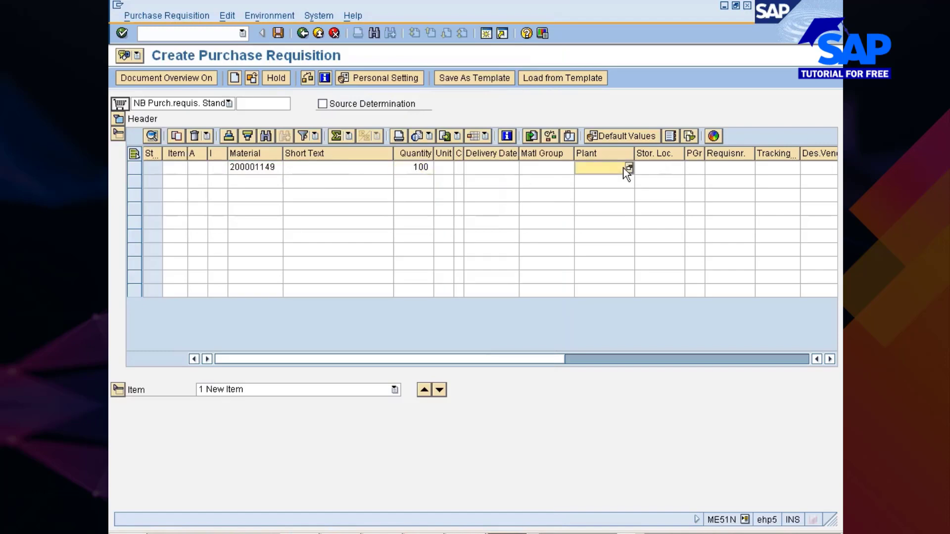
{"action": "type", "text": "7"}
{"action": "type", "text": "77"}
{"action": "type", "text": "0"}
{"action": "key", "text": "Return"}
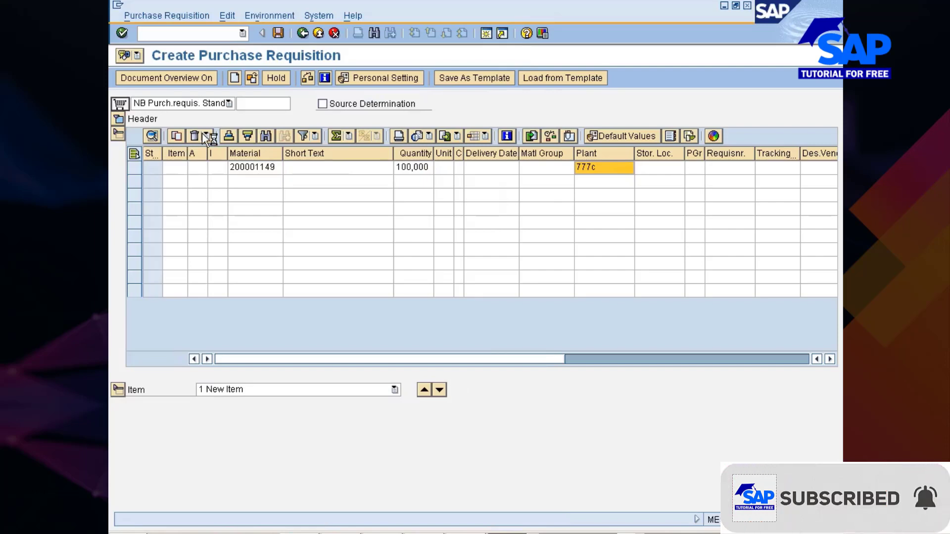
- Open the SE16 Data Browser in a new session with /ose16 and call up table MARC
{"action": "left_click", "coordinate": [118, 5]}
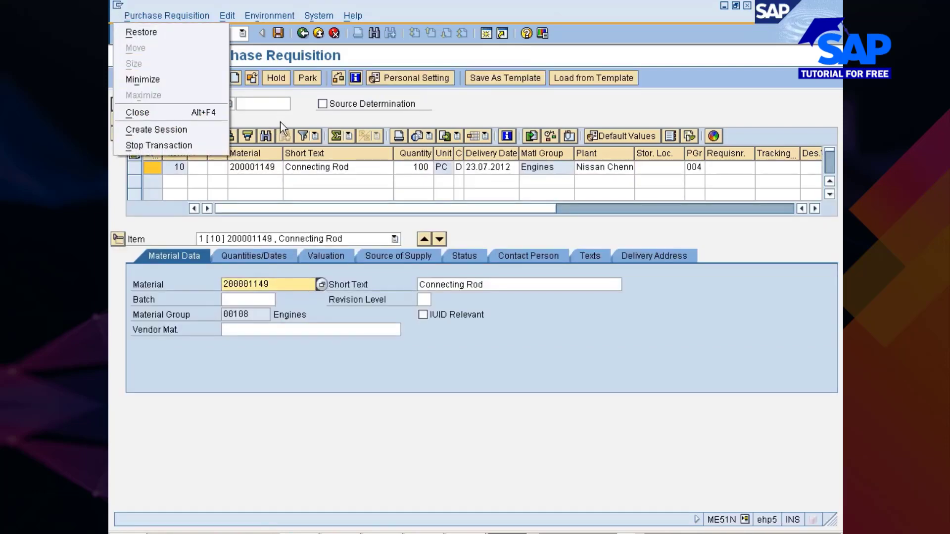
{"action": "left_click", "coordinate": [269, 104]}
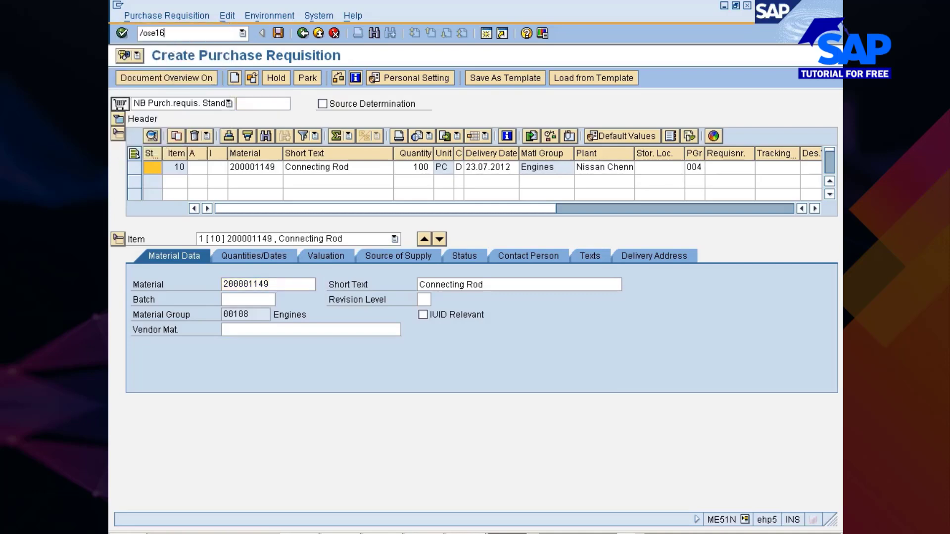
{"action": "type", "text": "/ose16"}
{"action": "key", "text": "Return"}
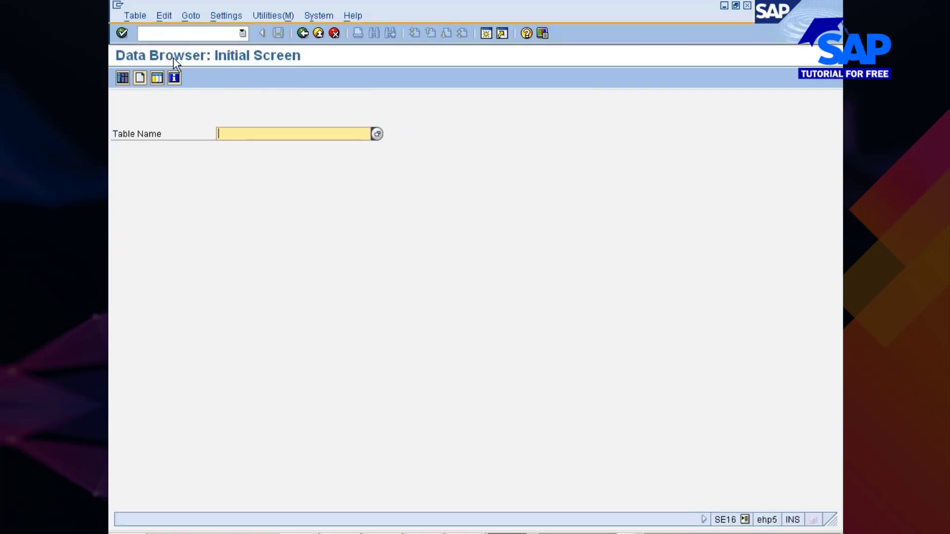
{"action": "type", "text": "marc"}
{"action": "key", "text": "Return"}
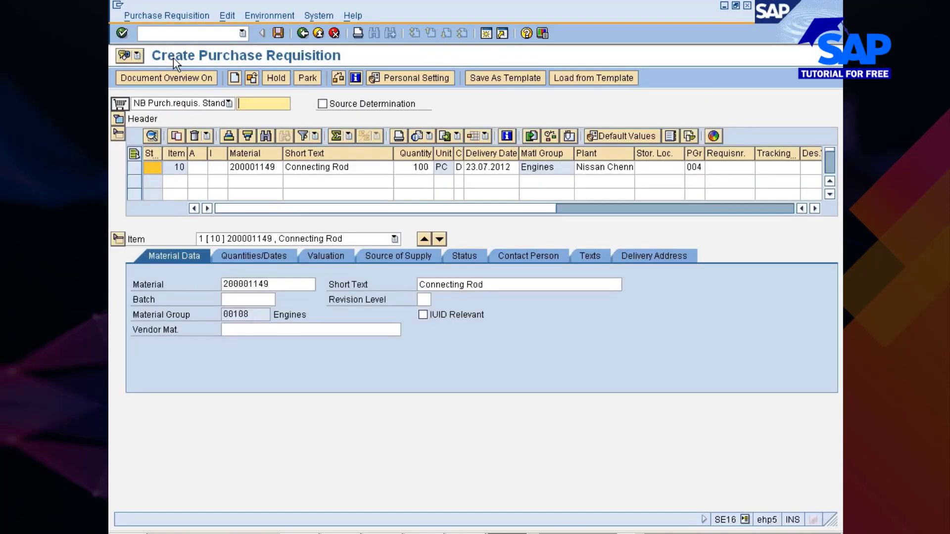
- Examine the account assignment, item category and material fields of requisition item 10
{"action": "left_click", "coordinate": [277, 166]}
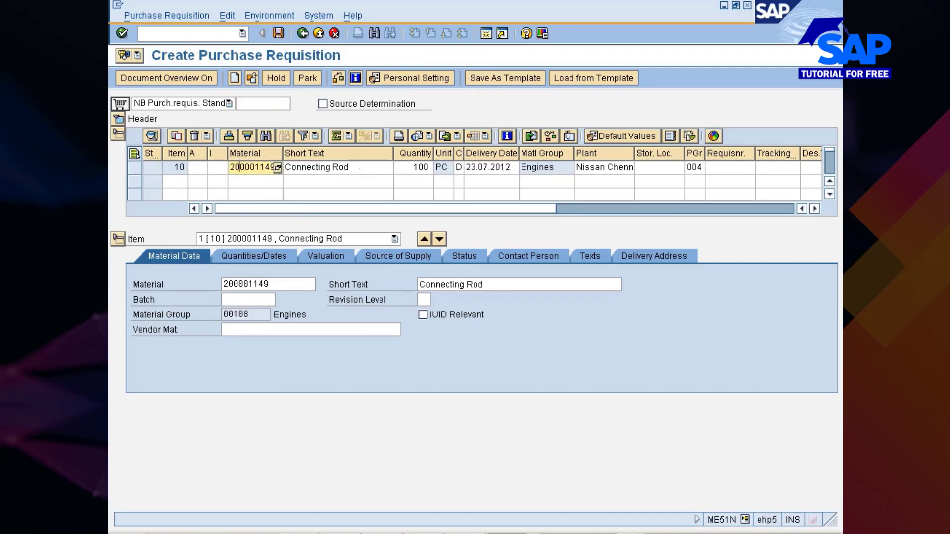
{"action": "key", "text": "Left"}
{"action": "key", "text": "Left"}
{"action": "key", "text": "Left"}
{"action": "key", "text": "Left"}
{"action": "key", "text": "Left"}
{"action": "key", "text": "Left"}
{"action": "key", "text": "Right"}
{"action": "key", "text": "Right"}
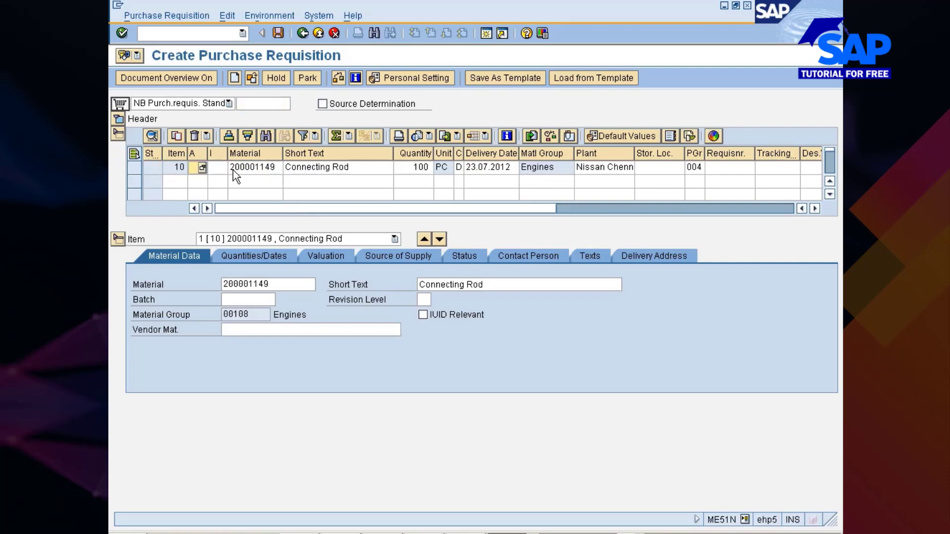
{"action": "key", "text": "Right"}
{"action": "key", "text": "Right"}
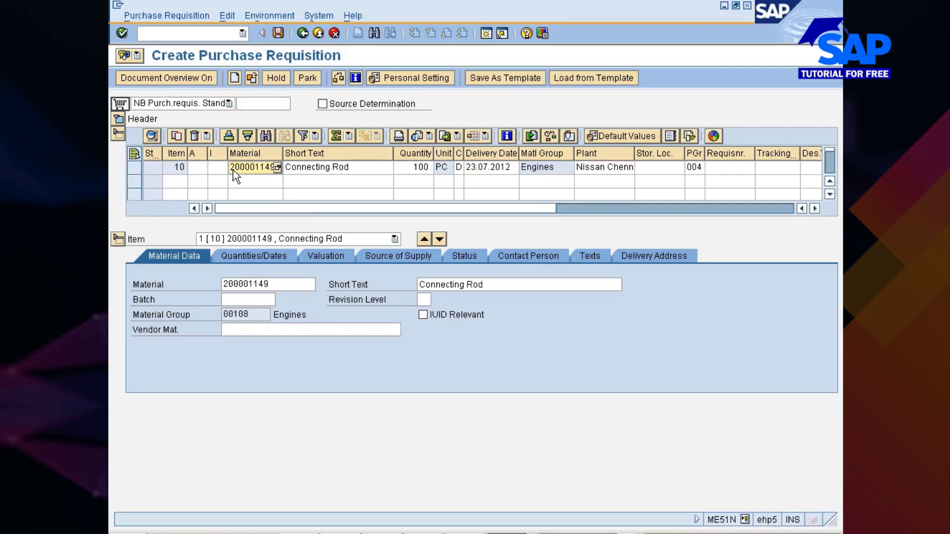
- Switch to the Data Browser session and run the MARC selection for material 200001149
{"action": "key", "text": "alt+Tab"}
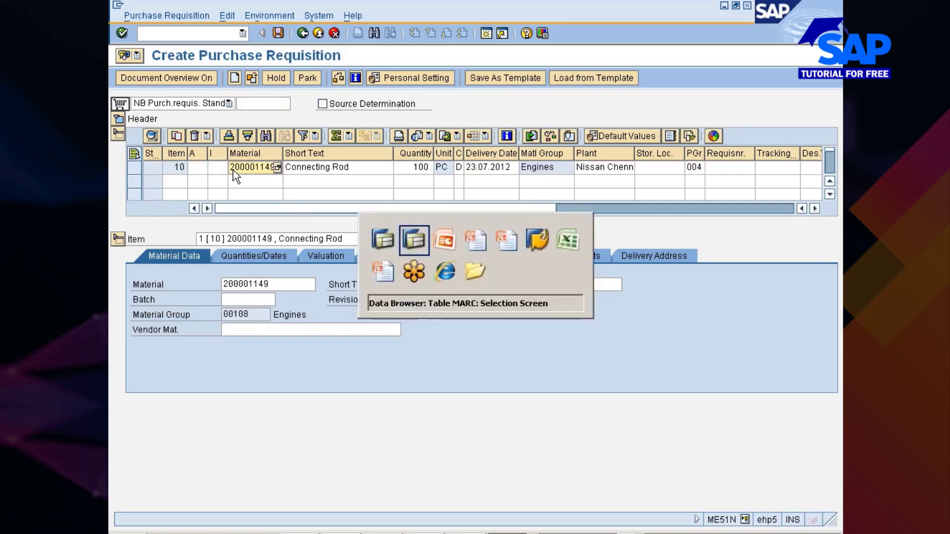
{"action": "type", "text": "200001149"}
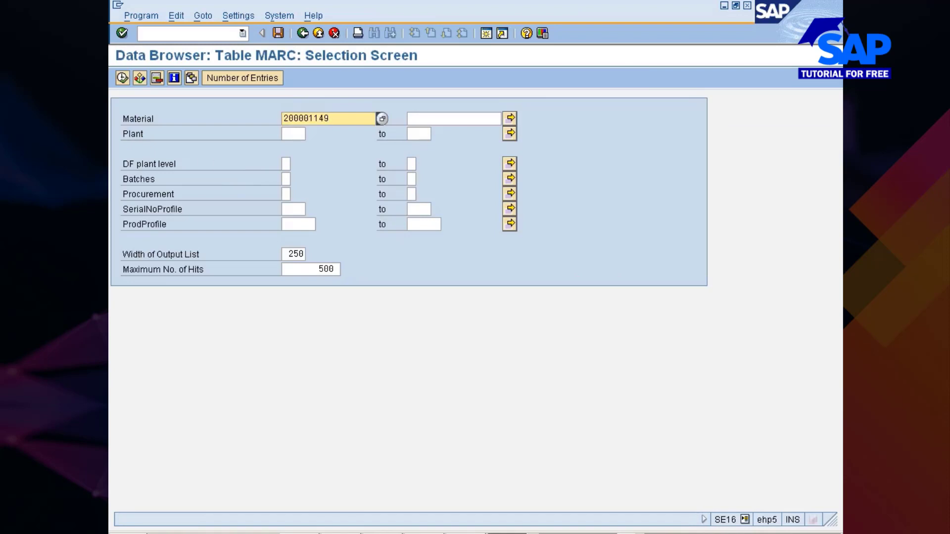
{"action": "left_click", "coordinate": [292, 135]}
{"action": "left_click", "coordinate": [121, 77]}
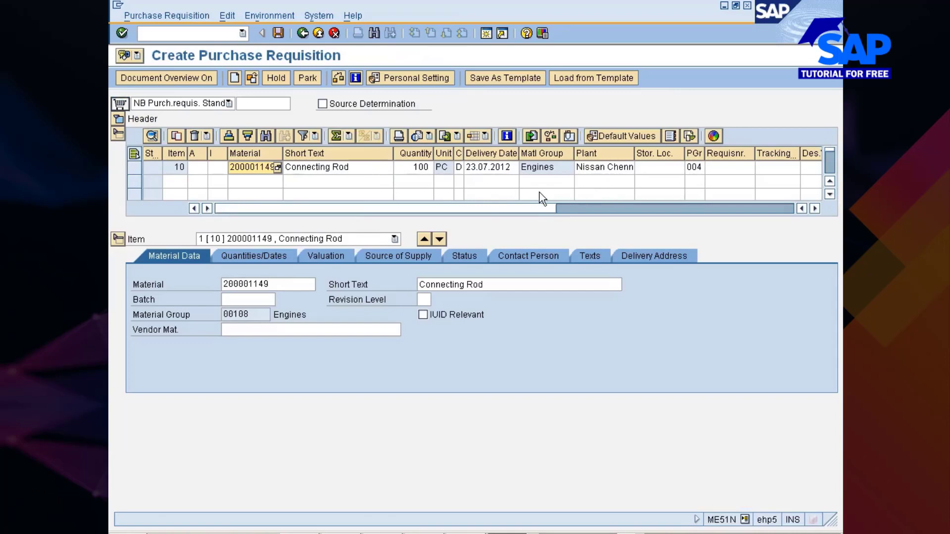
- Set the item category of requisition item 10 to U, Stock transfer, and confirm the line
{"action": "left_click", "coordinate": [213, 168]}
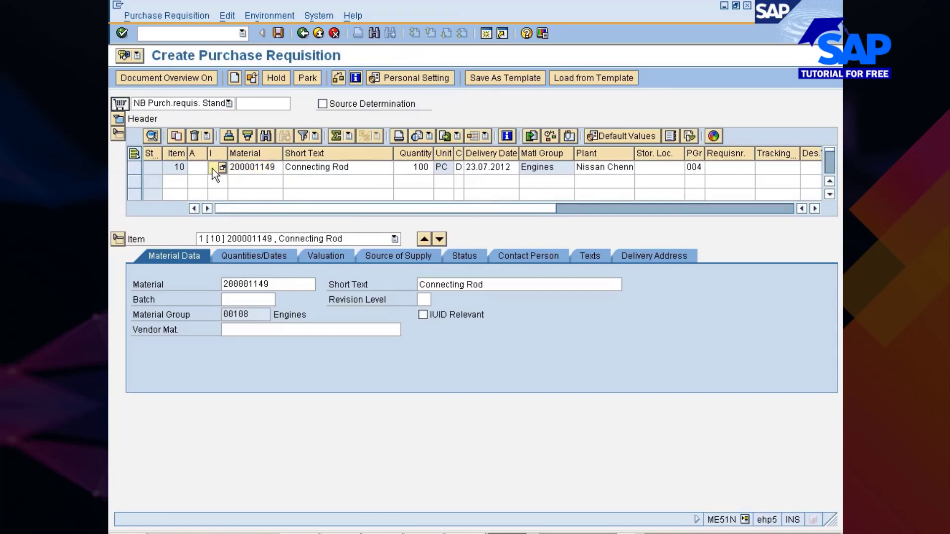
{"action": "left_click", "coordinate": [221, 169]}
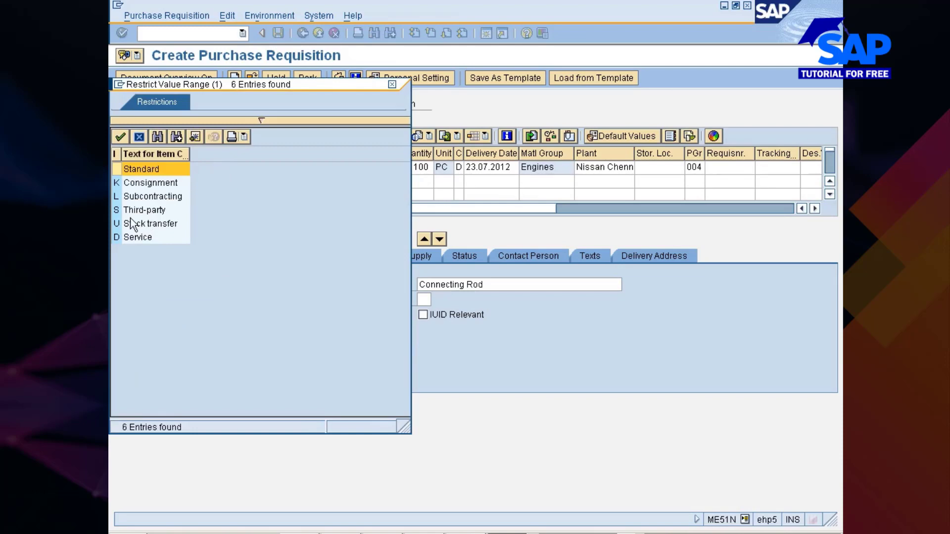
{"action": "left_click", "coordinate": [115, 224]}
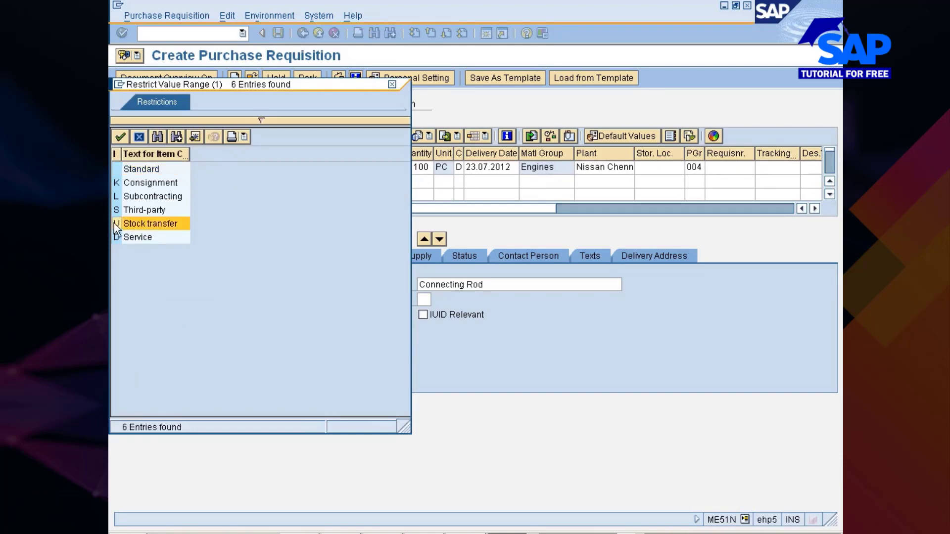
{"action": "double_click", "coordinate": [114, 223]}
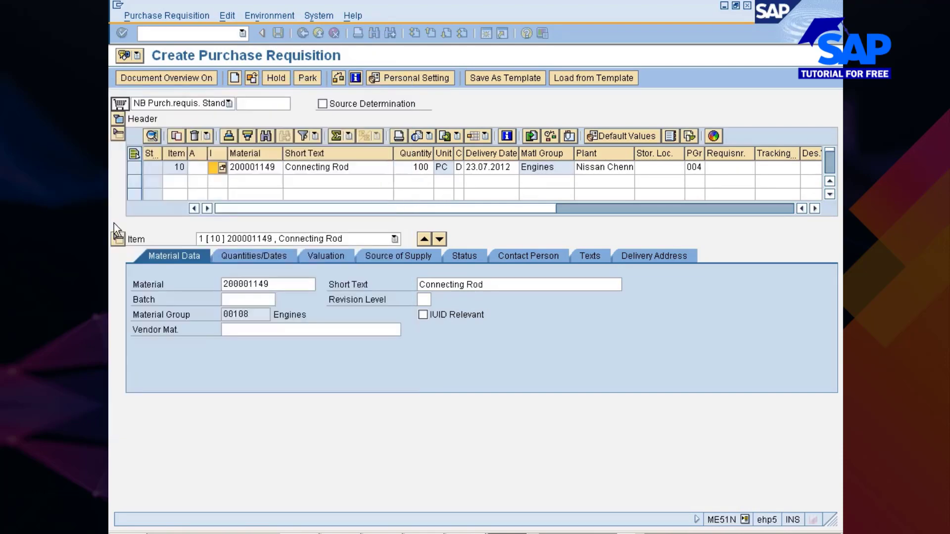
{"action": "key", "text": "Return"}
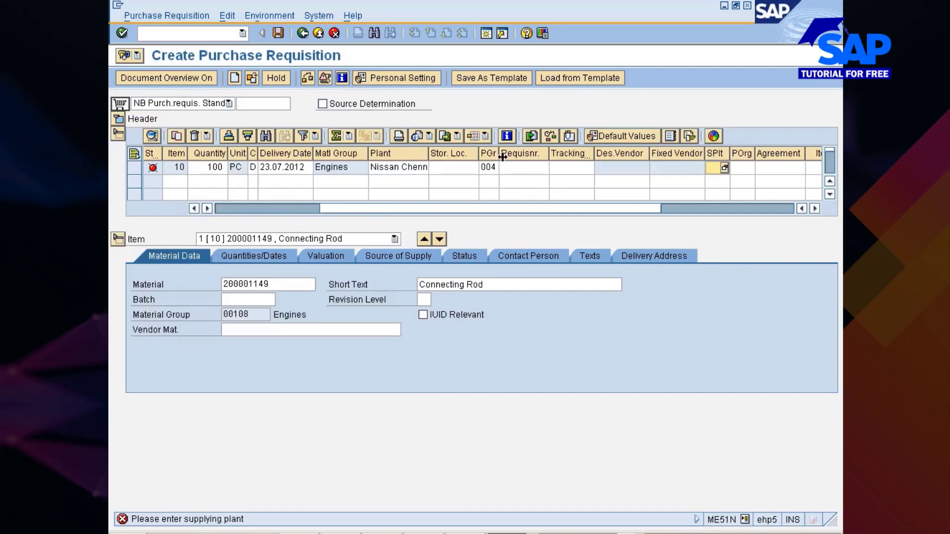
- Search the supplying plants for 777 and choose 777P, Nissan Pune Plant, for item 10
{"action": "left_click", "coordinate": [725, 168]}
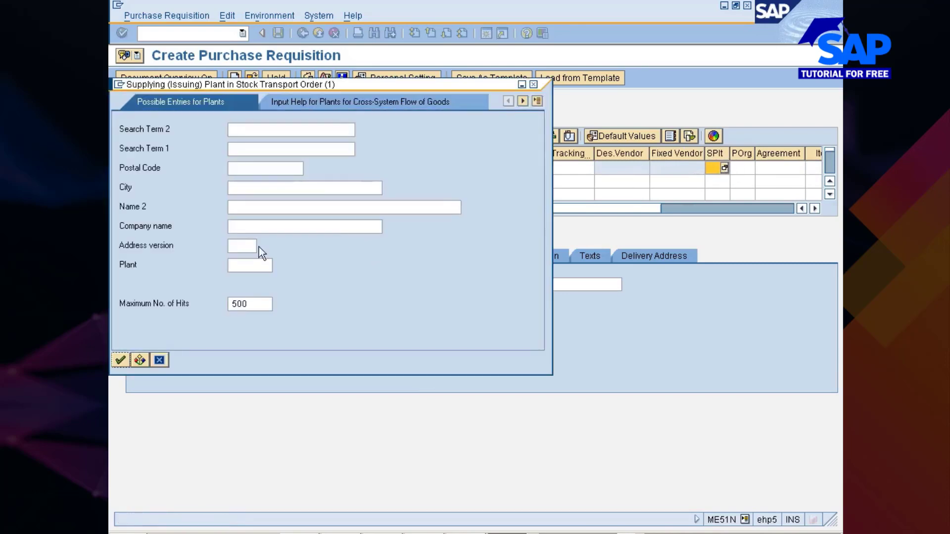
{"action": "type", "text": "777p"}
{"action": "key", "text": "Return"}
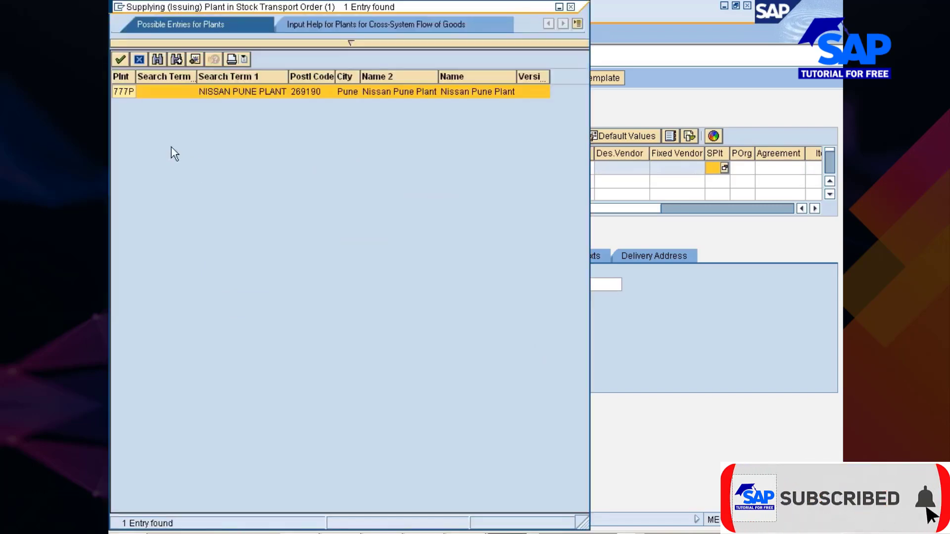
{"action": "double_click", "coordinate": [127, 94]}
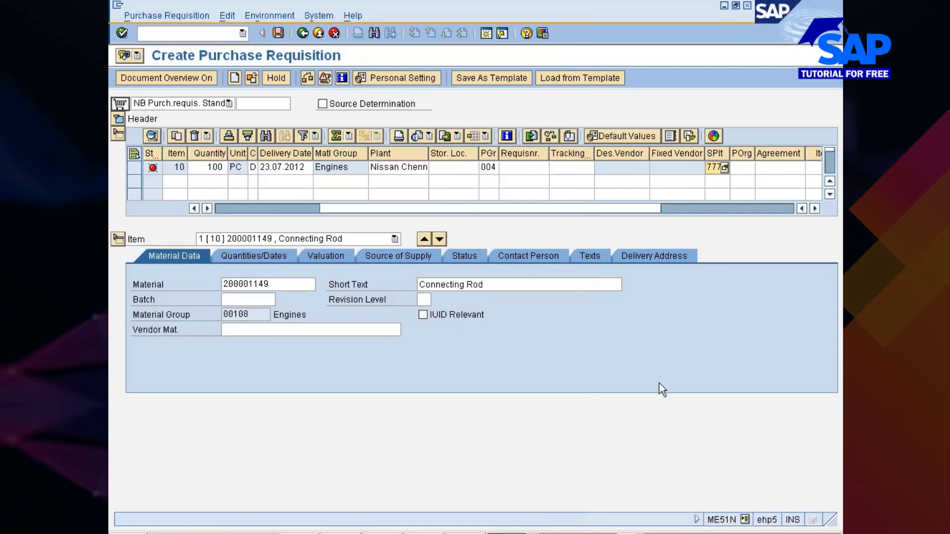
- Open the stock overview in a new session with /ommbe and examine the plant stock of material 200001149
{"action": "left_click", "coordinate": [206, 28]}
{"action": "type", "text": "/ommbe"}
{"action": "key", "text": "Return"}
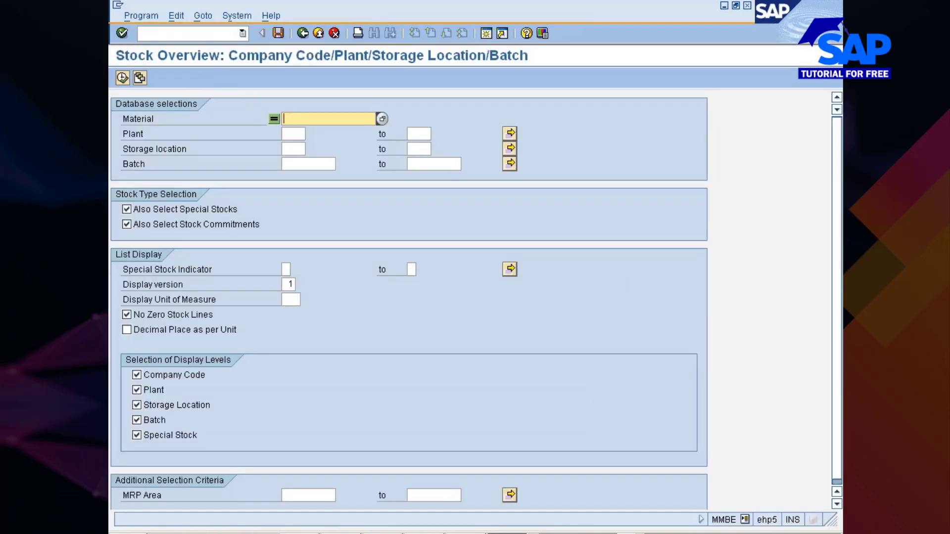
{"action": "type", "text": "200001149"}
{"action": "left_click", "coordinate": [122, 78]}
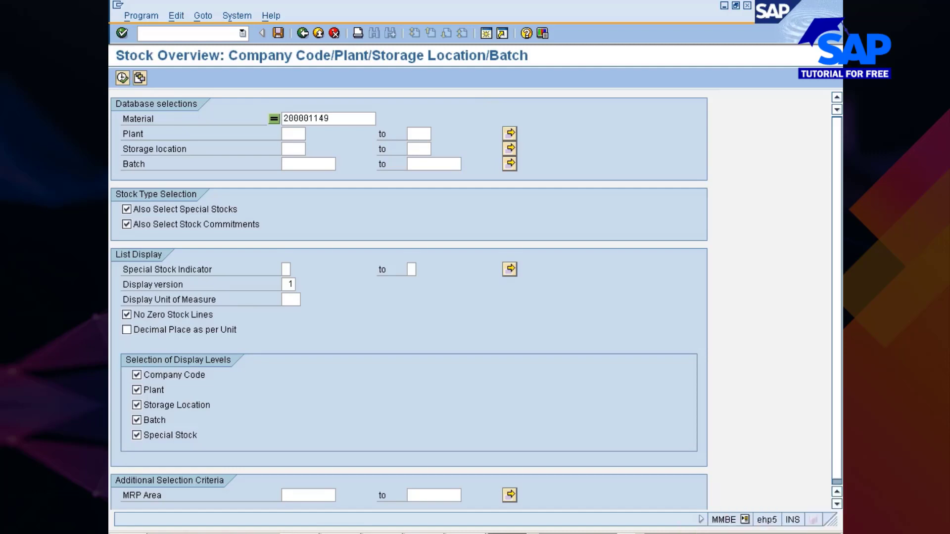
{"action": "key", "text": "F8"}
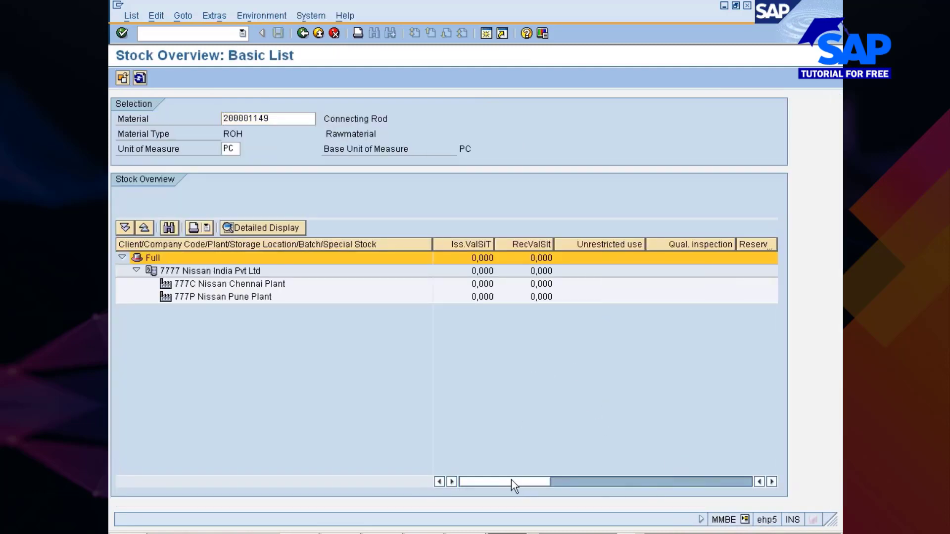
{"action": "mouse_move", "coordinate": [511, 482]}
{"action": "left_mouse_down"}
{"action": "mouse_move", "coordinate": [630, 484]}
{"action": "mouse_move", "coordinate": [505, 482]}
{"action": "left_mouse_up"}
{"action": "left_click", "coordinate": [216, 297]}
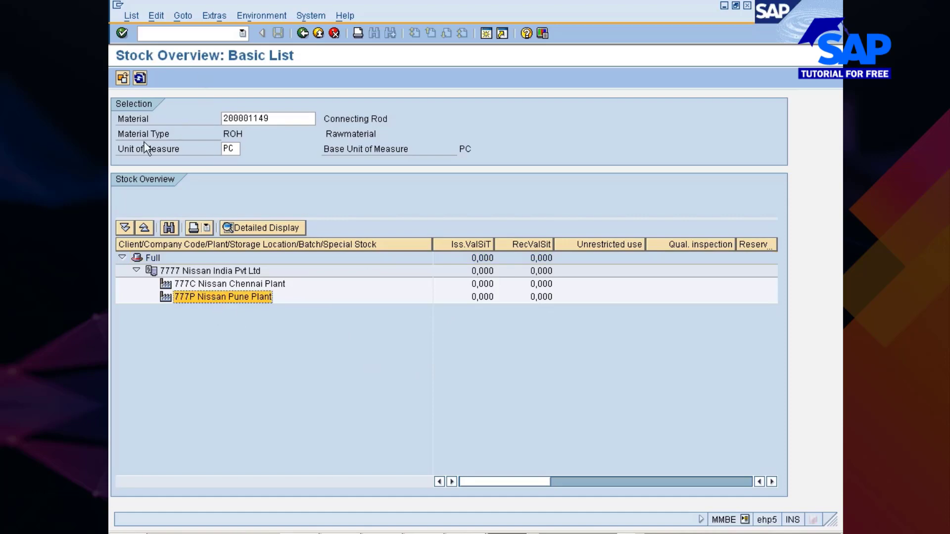
- Open the Enter Other Goods Receipts transaction MB1C in a new session
{"action": "key", "text": "ctrl+slash"}
{"action": "type", "text": "/omm"}
{"action": "key", "text": "BackSpace"}
{"action": "type", "text": "b1c"}
{"action": "key", "text": "Return"}
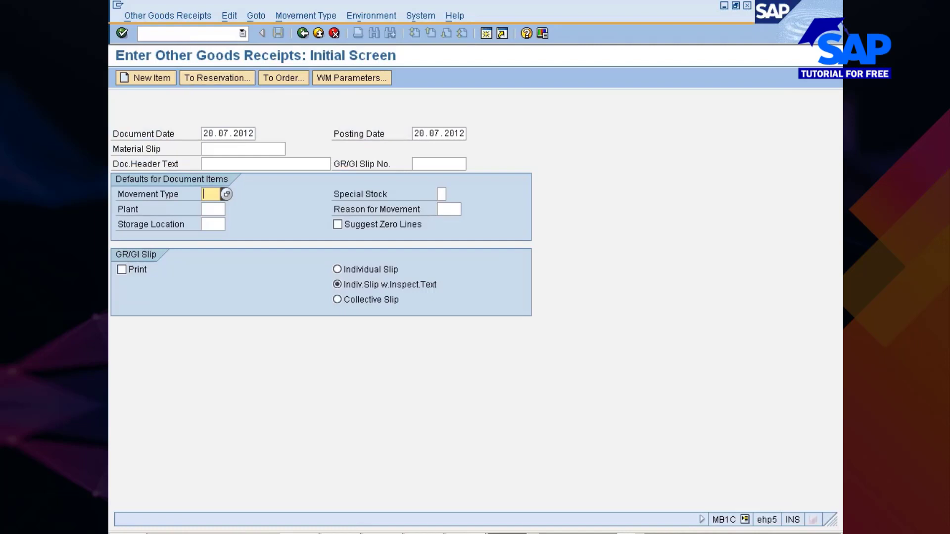
- Enter movement type 501, plant 777P and storage location 0001 as item defaults and continue to the items
{"action": "type", "text": "501"}
{"action": "key", "text": "Tab"}
{"action": "type", "text": "777p"}
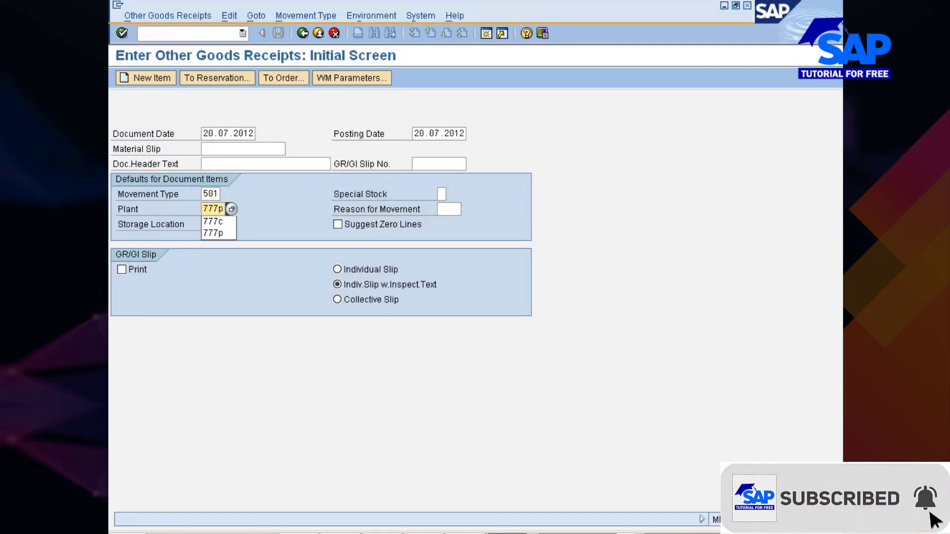
{"action": "key", "text": "Tab"}
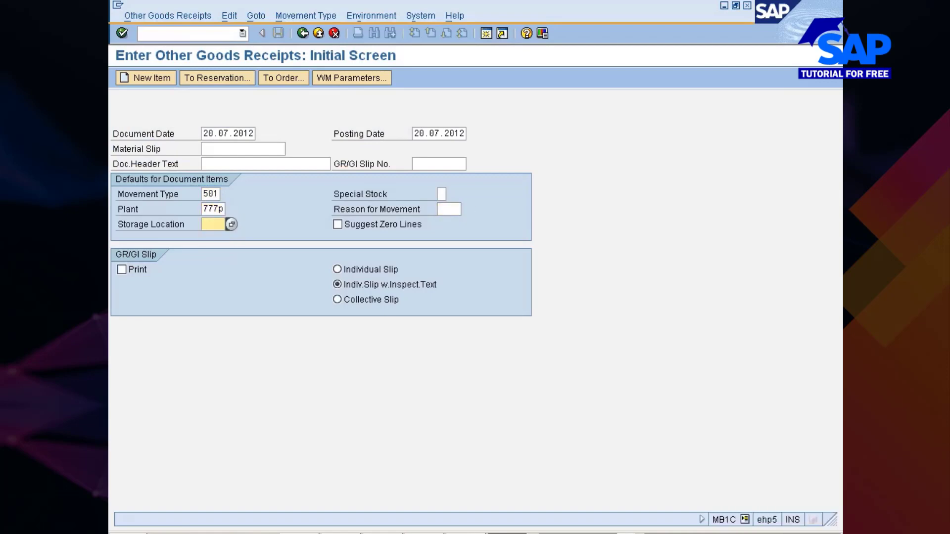
{"action": "type", "text": "0001"}
{"action": "key", "text": "Return"}
- Enter material 200001149 with quantity 120 as the first goods receipt item and confirm it
{"action": "type", "text": "200001149"}
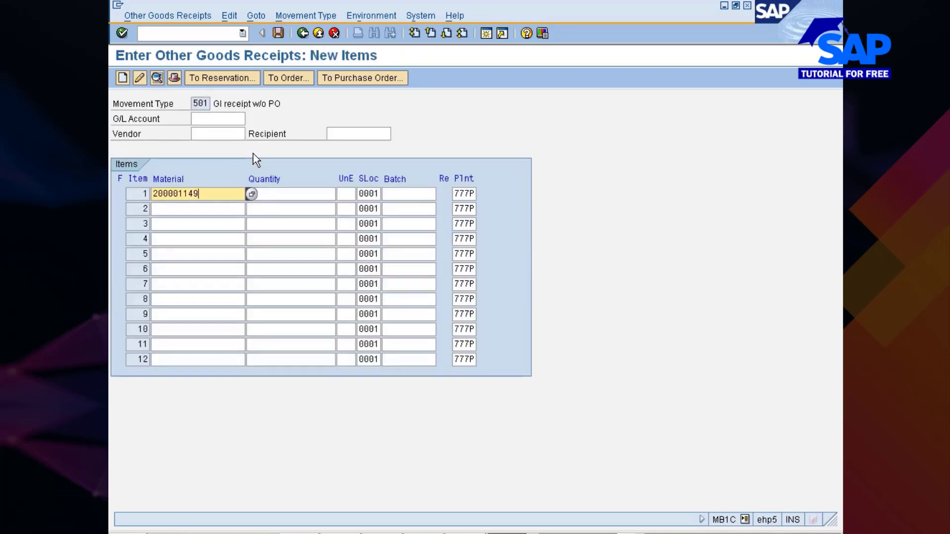
{"action": "left_click", "coordinate": [262, 193]}
{"action": "type", "text": "120"}
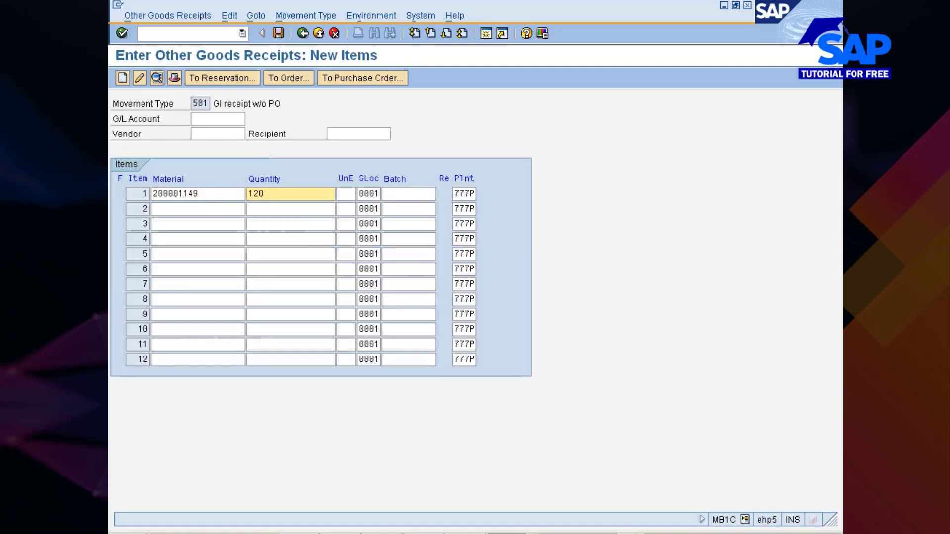
{"action": "key", "text": "Return"}
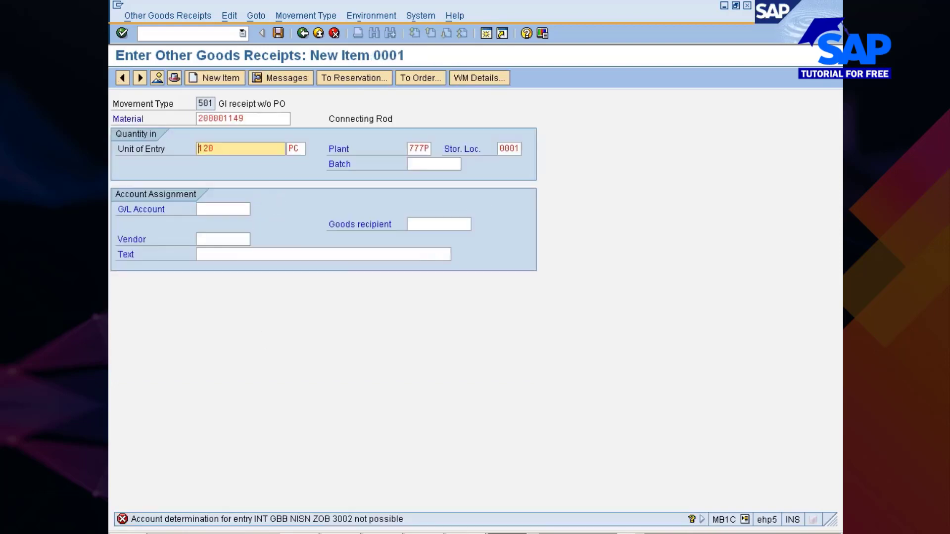
- Read the account determination error details and proceed from there to the account assignment procedures for automatic postings
{"action": "left_click", "coordinate": [349, 523]}
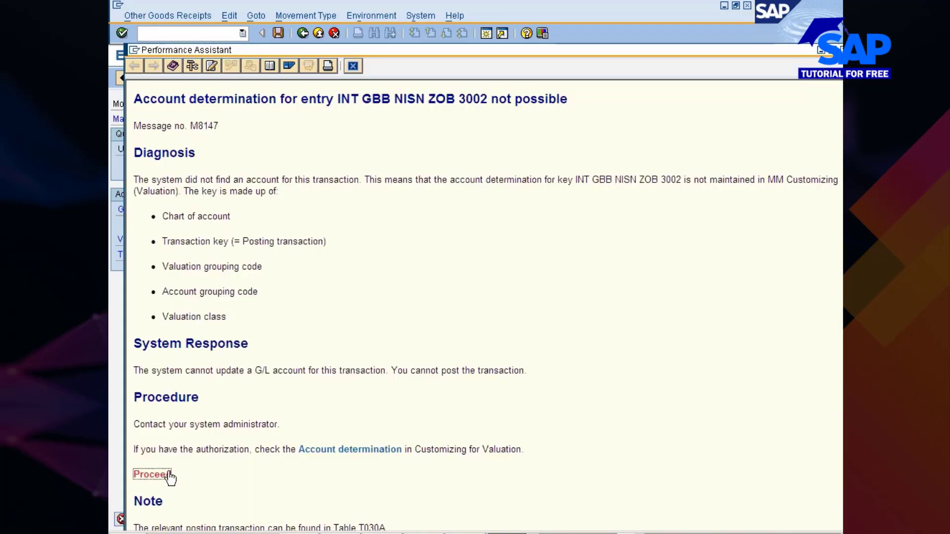
{"action": "left_click", "coordinate": [151, 475]}
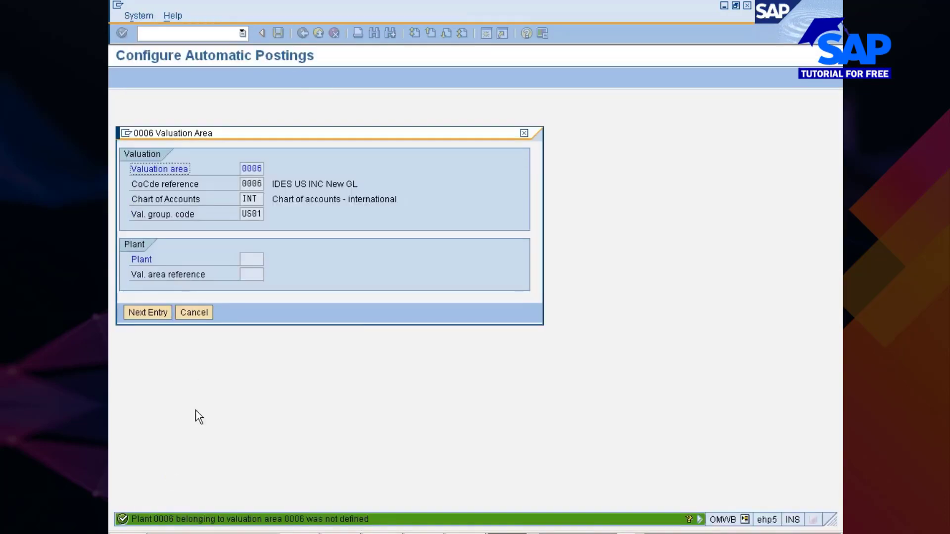
{"action": "left_click", "coordinate": [198, 314]}
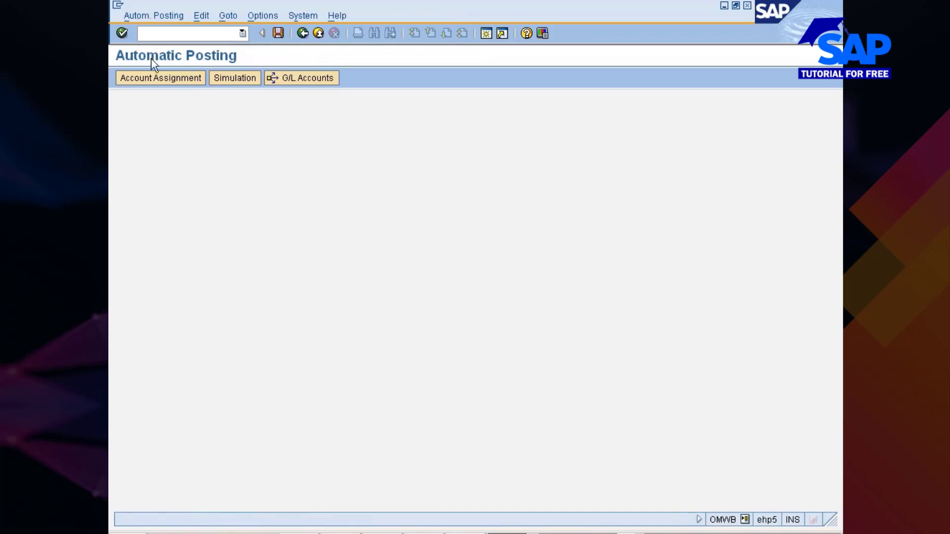
{"action": "left_click", "coordinate": [153, 81]}
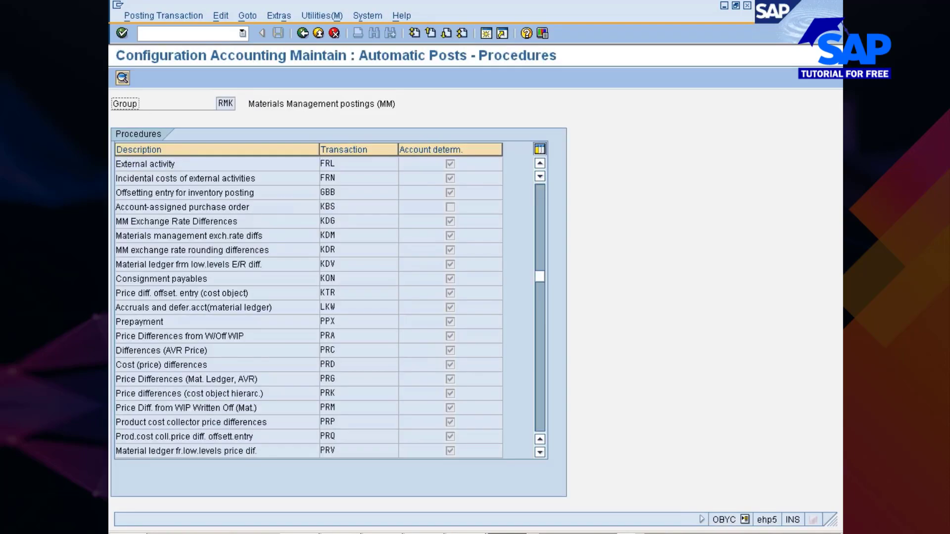
- Open the accounts of transaction GBB, offsetting entry for inventory posting, for chart of accounts INT
{"action": "scroll", "coordinate": [328, 372], "scroll_direction": "down", "scroll_amount": 7}
{"action": "double_click", "coordinate": [336, 194]}
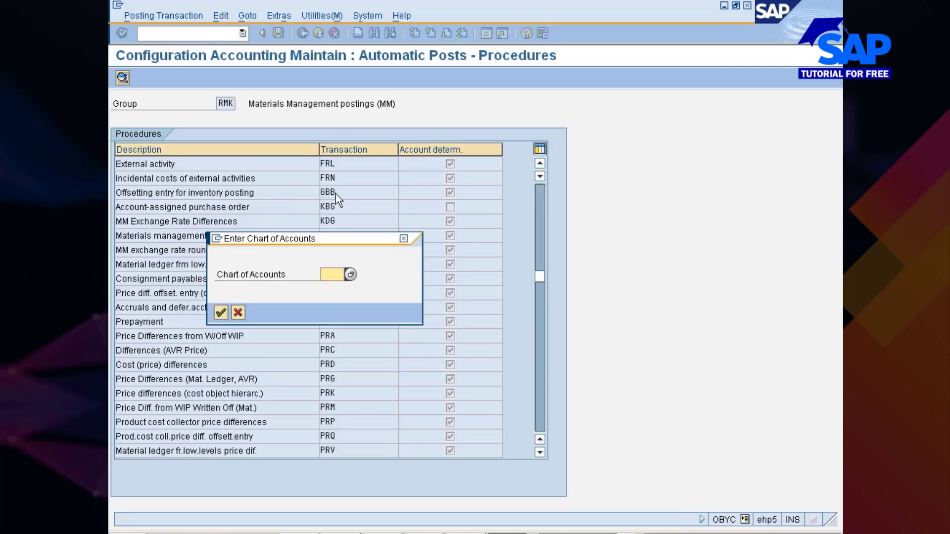
{"action": "type", "text": "INT"}
{"action": "key", "text": "Return"}
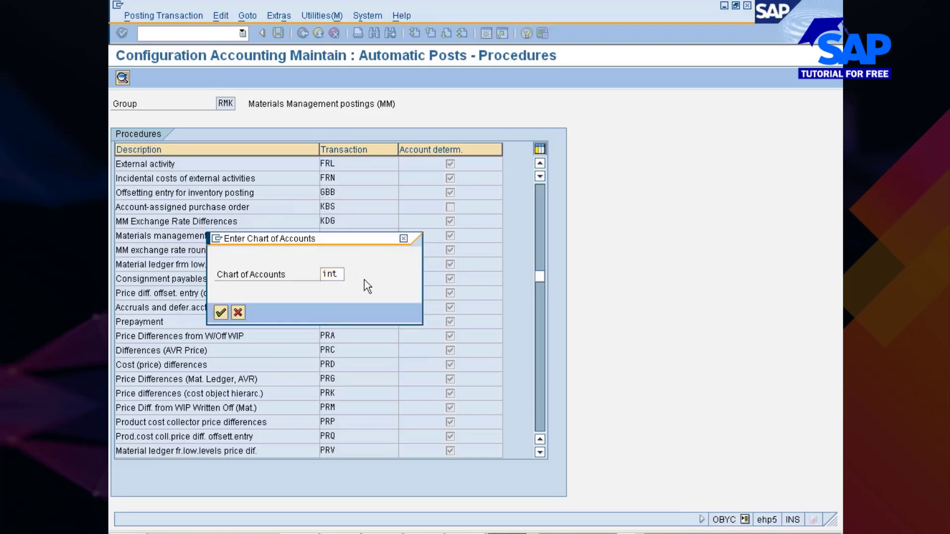
{"action": "key", "text": "Return"}
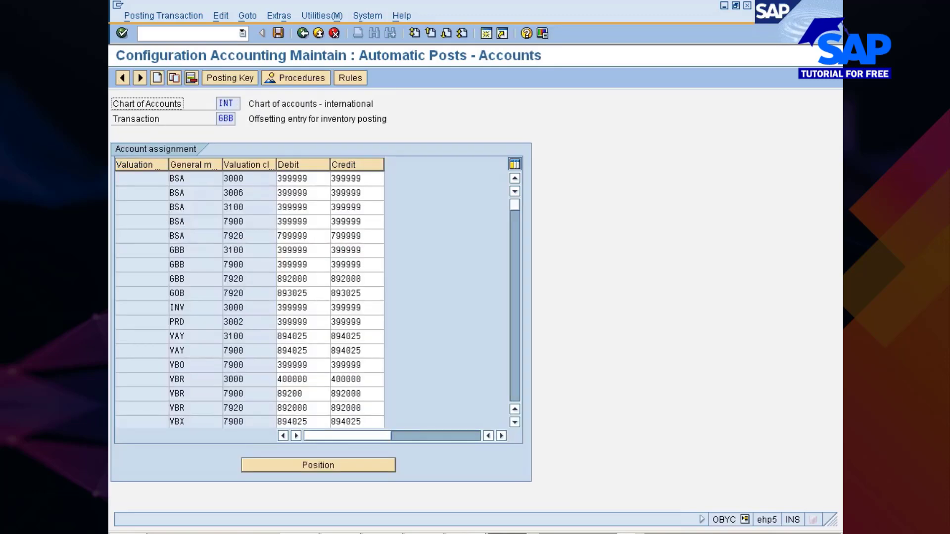
- Position the GBB account list at valuation modification NISN and general modification ZOB
{"action": "left_click", "coordinate": [367, 464]}
{"action": "type", "text": "0001"}
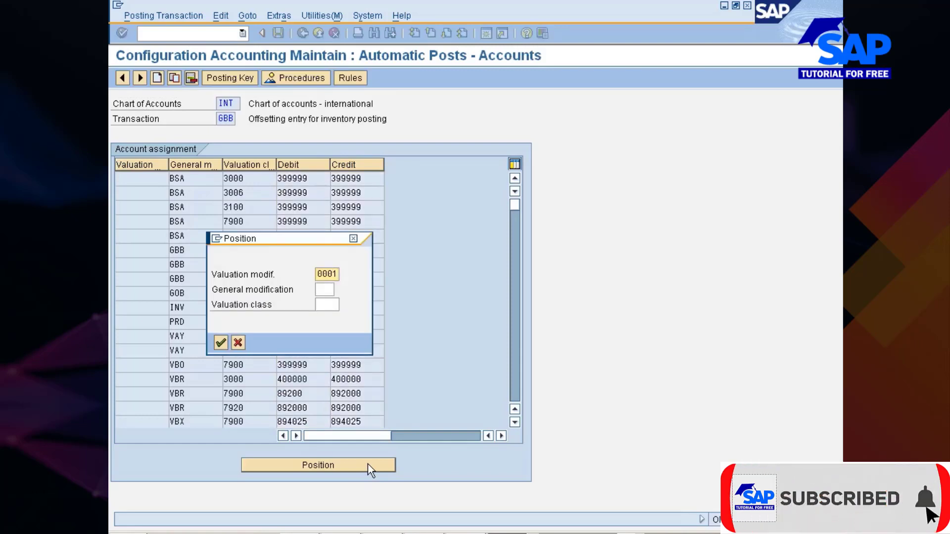
{"action": "key", "text": "BackSpace"}
{"action": "key", "text": "BackSpace"}
{"action": "key", "text": "BackSpace"}
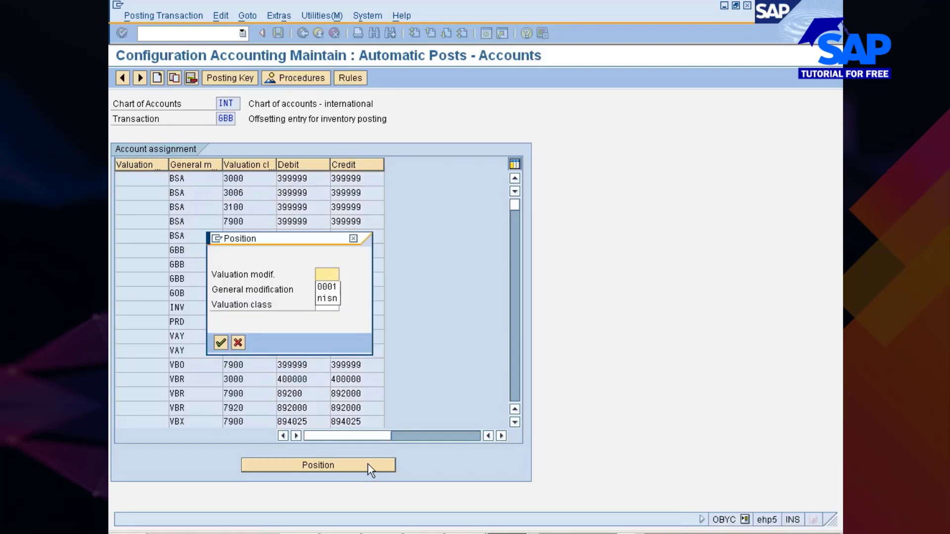
{"action": "key", "text": "Down"}
{"action": "key", "text": "Down"}
{"action": "key", "text": "Return"}
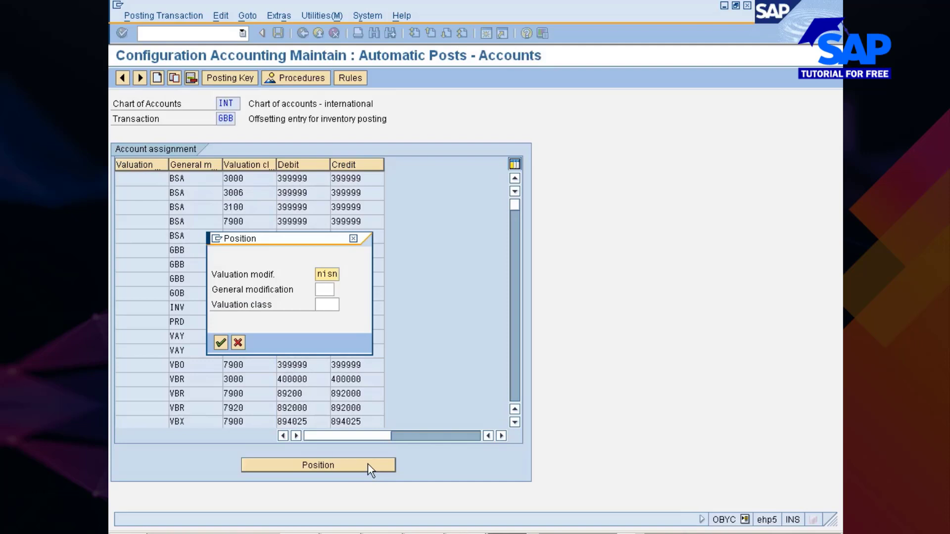
{"action": "key", "text": "Tab"}
{"action": "type", "text": "30"}
{"action": "key", "text": "BackSpace"}
{"action": "key", "text": "BackSpace"}
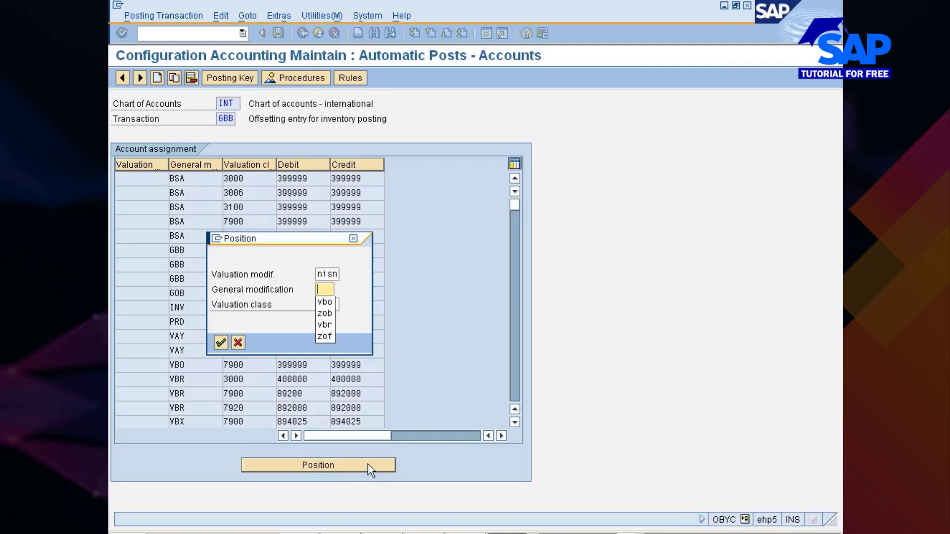
{"action": "type", "text": "zob"}
{"action": "key", "text": "Return"}
{"action": "key", "text": "Return"}
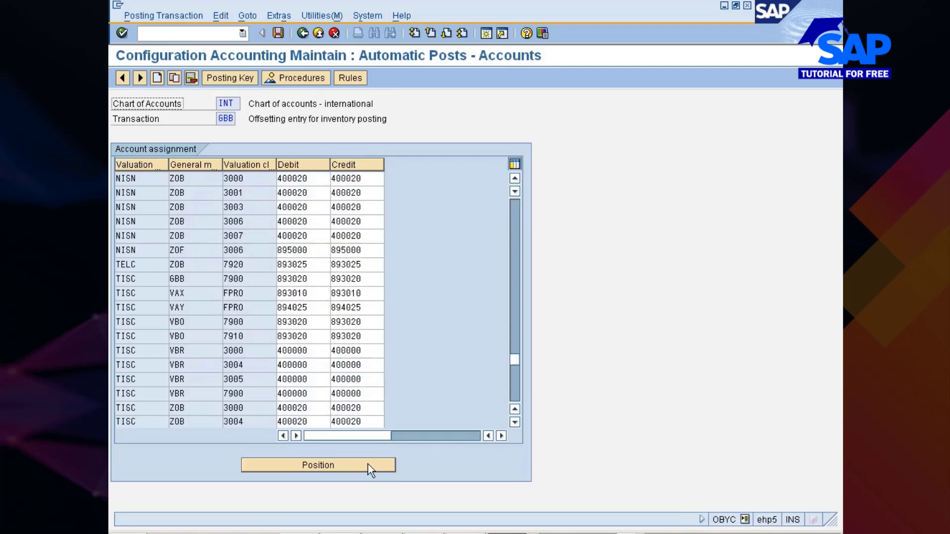
- Copy the GBB entry NISN, ZOB, 3000 as a new entry for valuation class 3002 and save it under the customizing request "Nissan changes"
{"action": "left_click", "coordinate": [177, 178]}
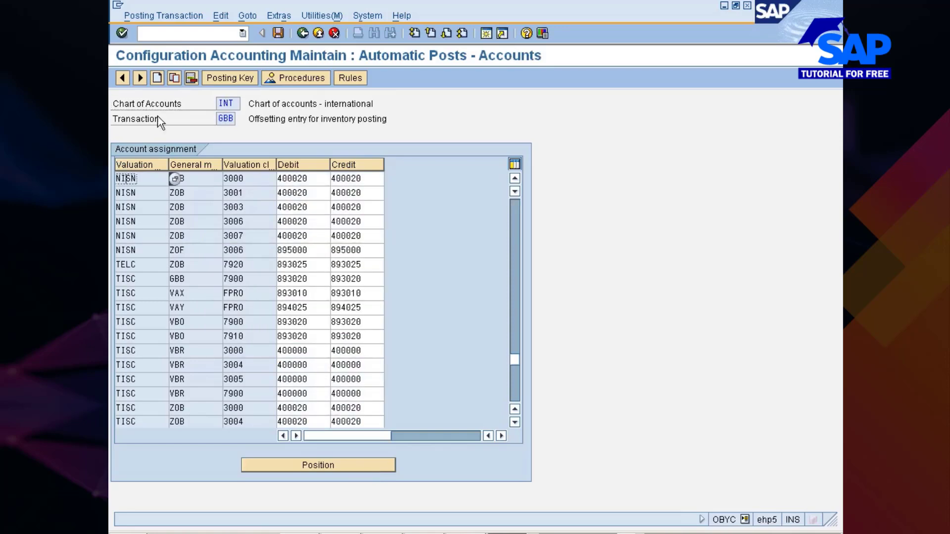
{"action": "left_click", "coordinate": [174, 79]}
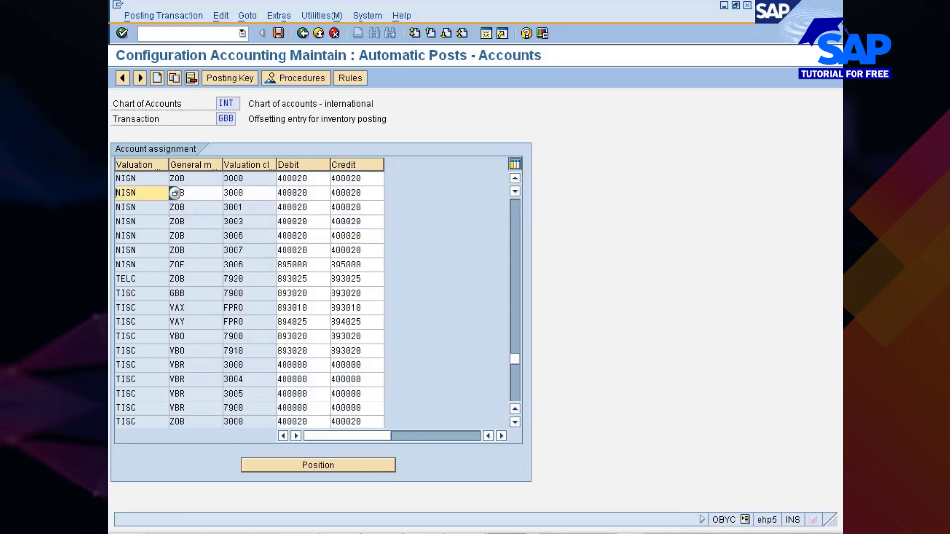
{"action": "left_click", "coordinate": [248, 193]}
{"action": "key", "text": "BackSpace"}
{"action": "type", "text": "2"}
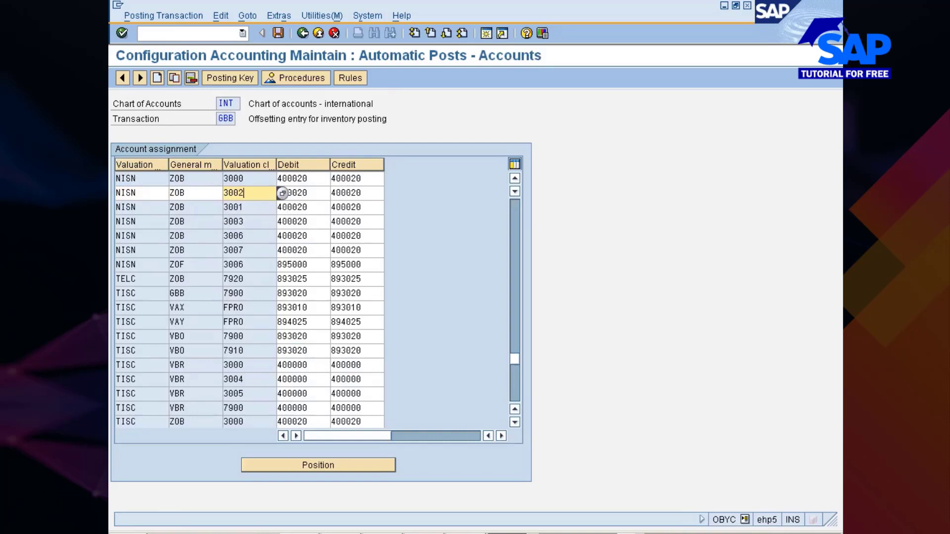
{"action": "key", "text": "Return"}
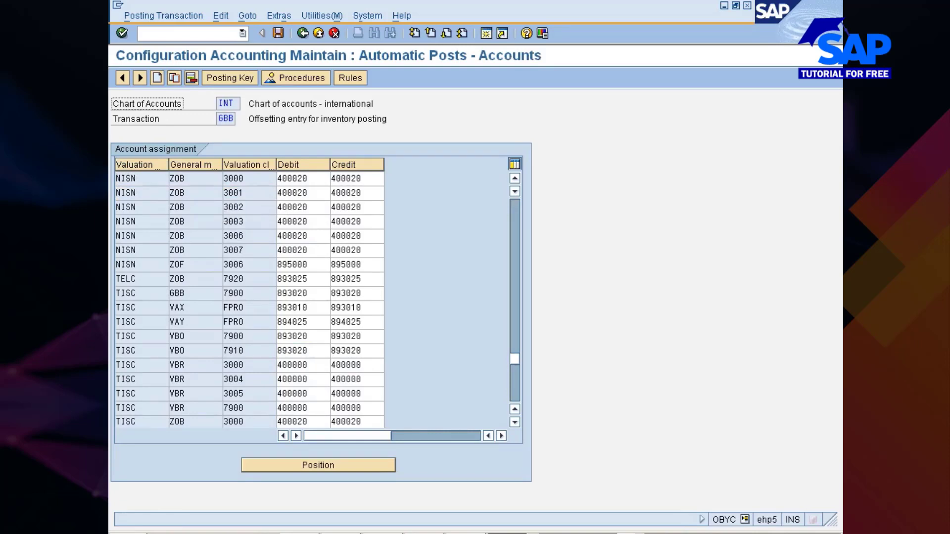
{"action": "left_click", "coordinate": [278, 33]}
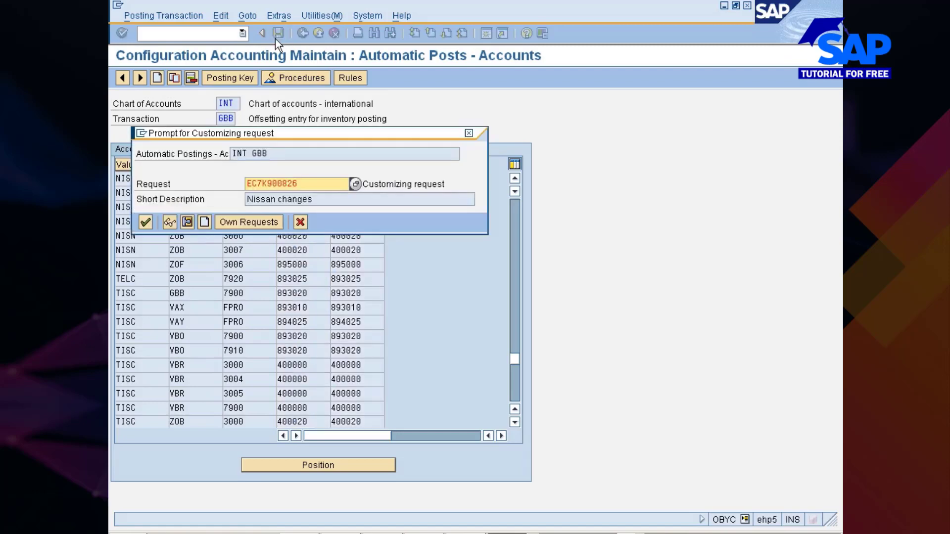
{"action": "left_click", "coordinate": [145, 222]}
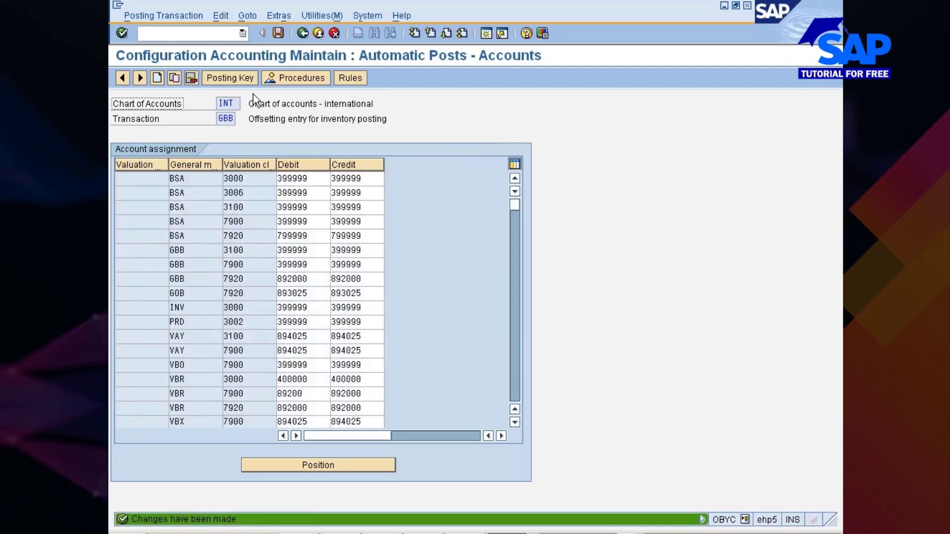
- Leave the automatic posting configuration and error details, return to the goods receipt for material 200001149, and post it
{"action": "left_click", "coordinate": [297, 34]}
{"action": "left_click", "coordinate": [297, 34]}
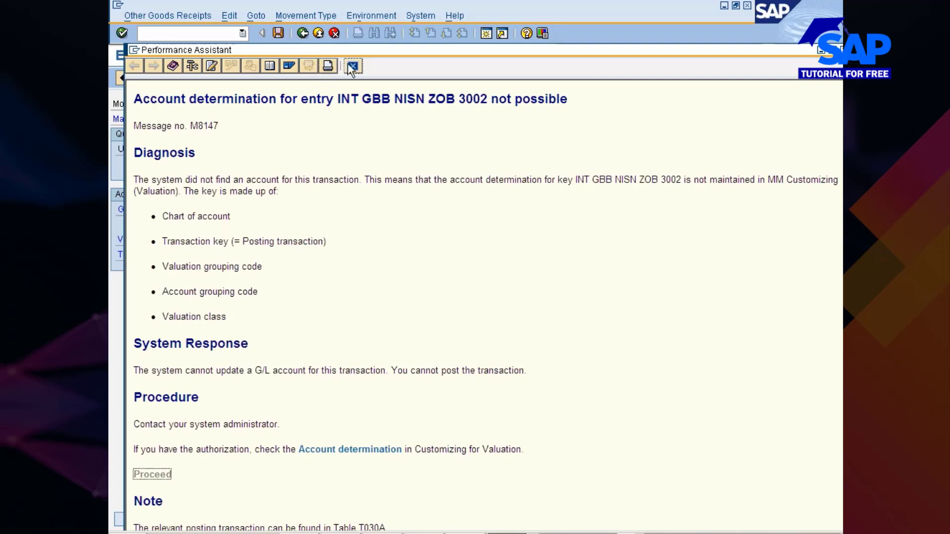
{"action": "left_click", "coordinate": [352, 65]}
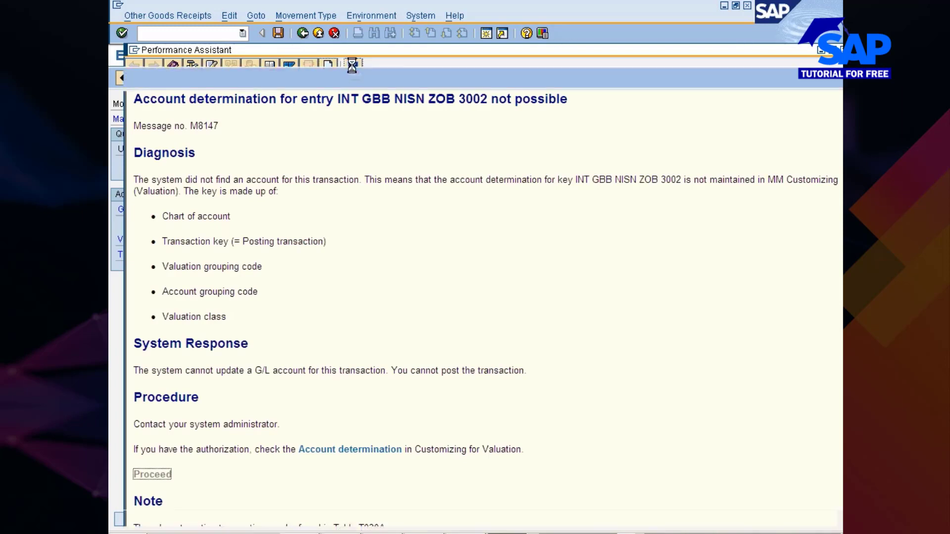
{"action": "key", "text": "Return"}
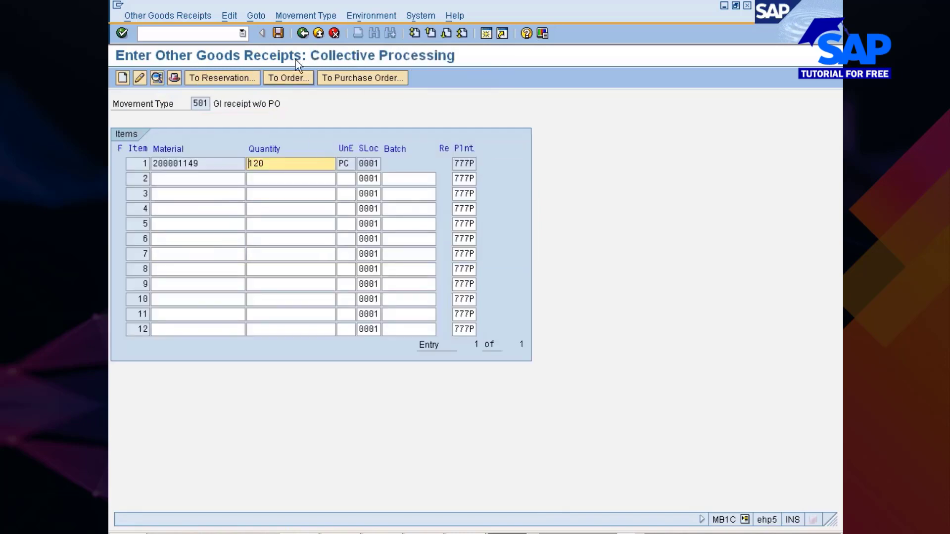
{"action": "left_click", "coordinate": [280, 34]}
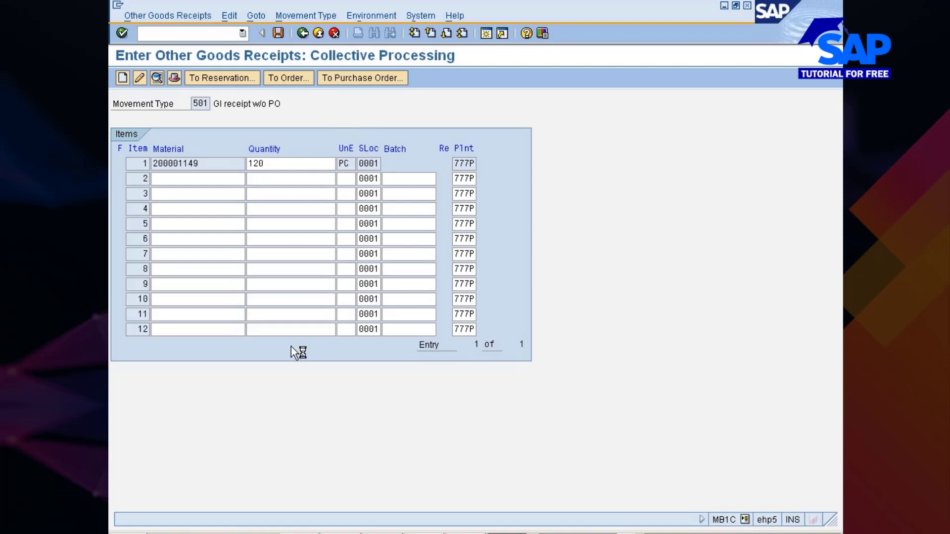
- Switch to Internet Explorer, open money.rediff.com, and look up the real-time quote for BF Utilities Ltd
{"action": "key", "text": "alt+Tab"}
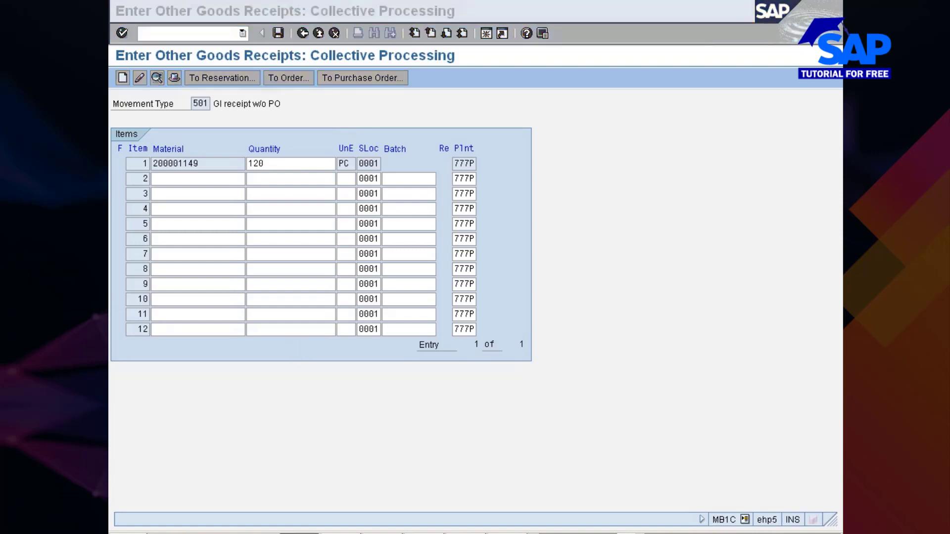
{"action": "type", "text": "money"}
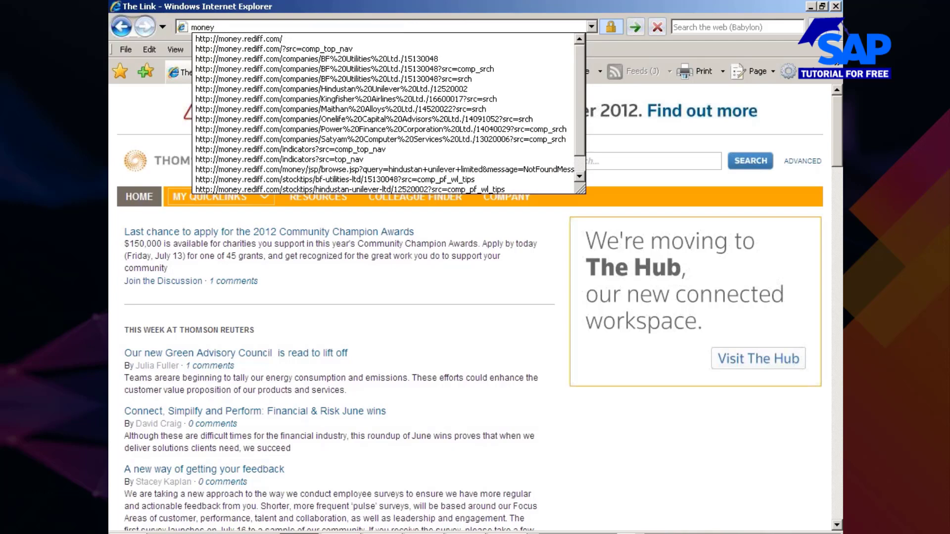
{"action": "key", "text": "Return"}
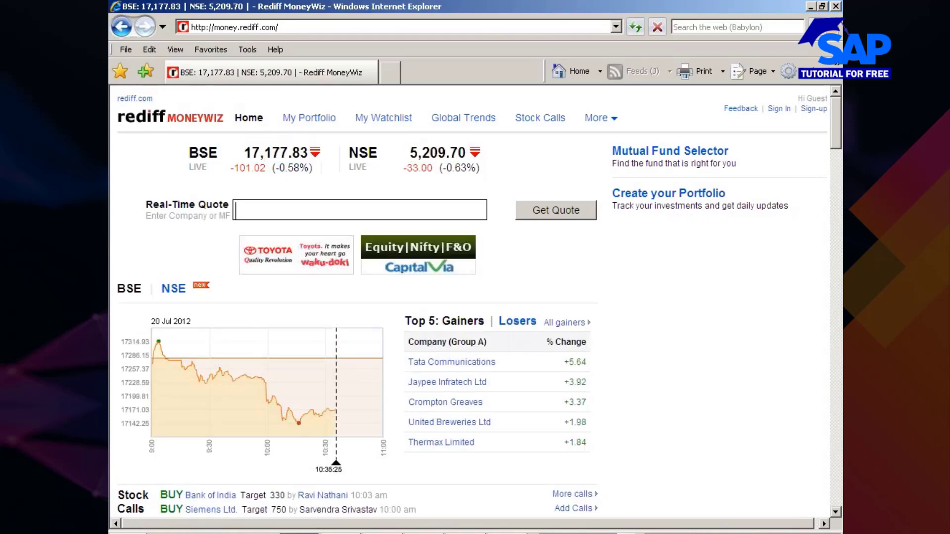
{"action": "type", "text": "bfuti"}
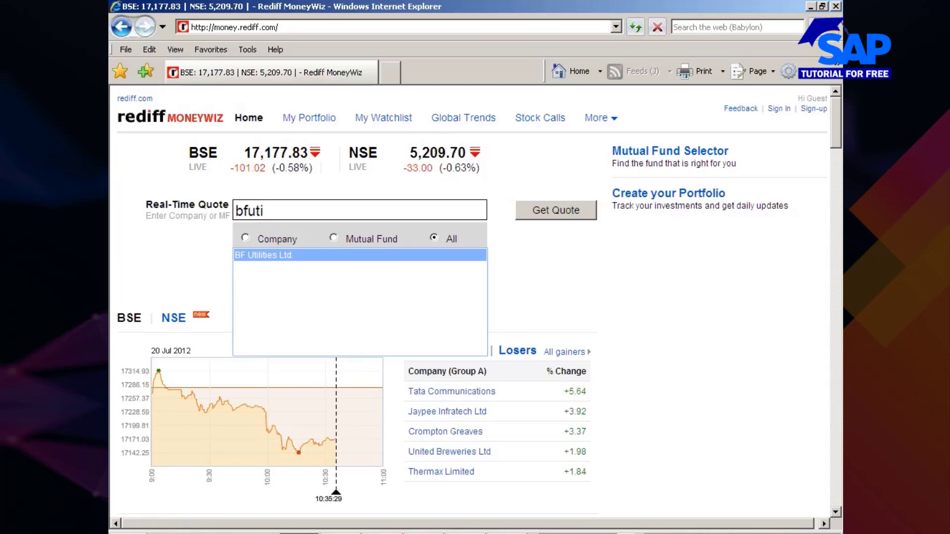
{"action": "left_click", "coordinate": [250, 256]}
{"action": "left_click", "coordinate": [557, 209]}
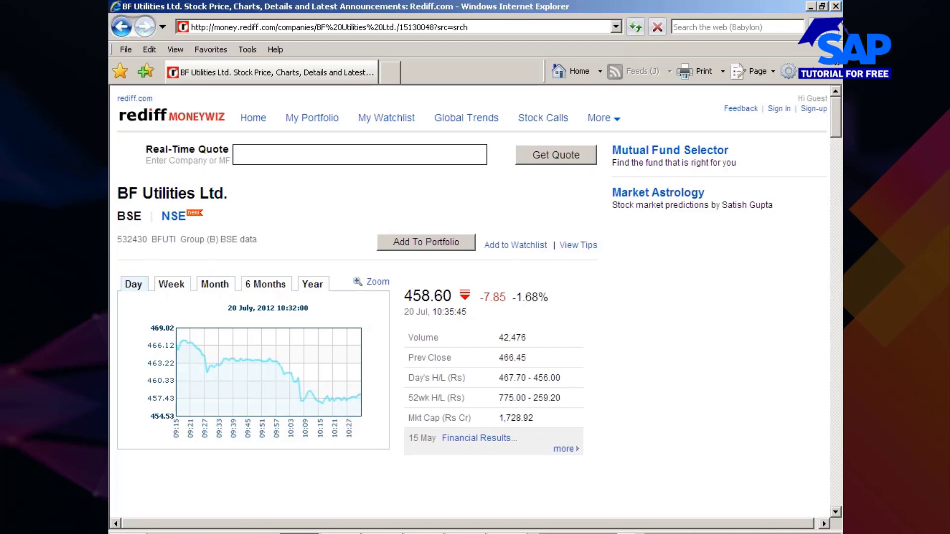
- Look up the quote for Educomp Solutions Ltd. on Rediff MoneyWiz and return to the goods receipt in SAP
{"action": "key", "text": "alt+Tab"}
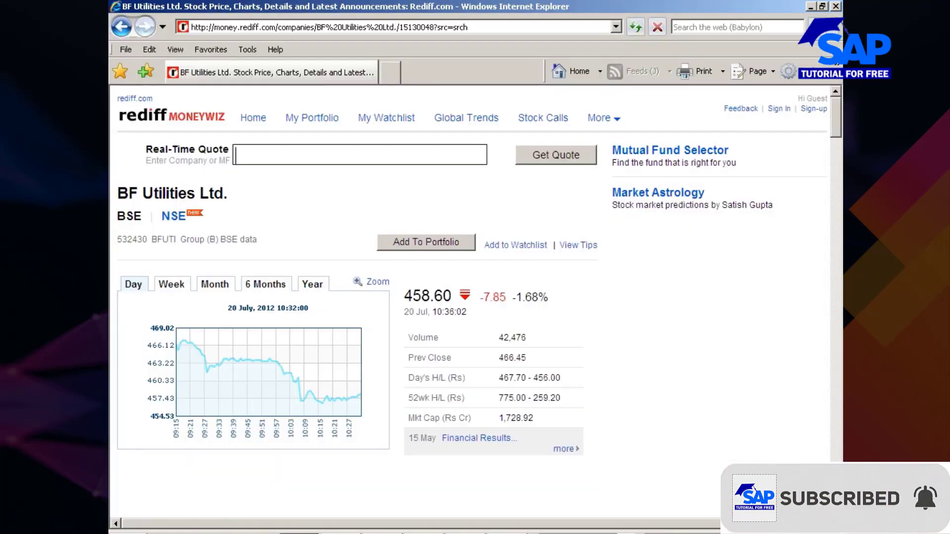
{"action": "type", "text": "edu"}
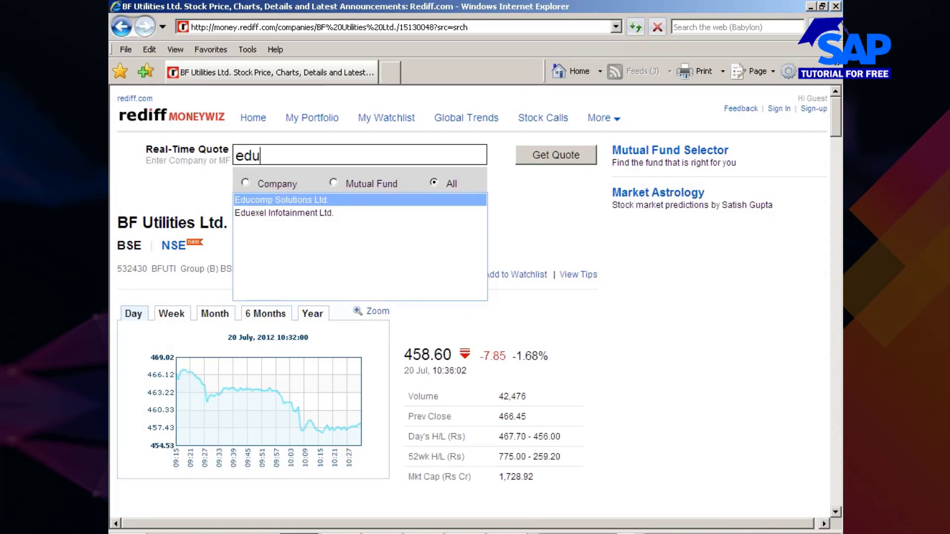
{"action": "left_click", "coordinate": [273, 199]}
{"action": "left_click", "coordinate": [573, 163]}
{"action": "key", "text": "alt+Tab"}
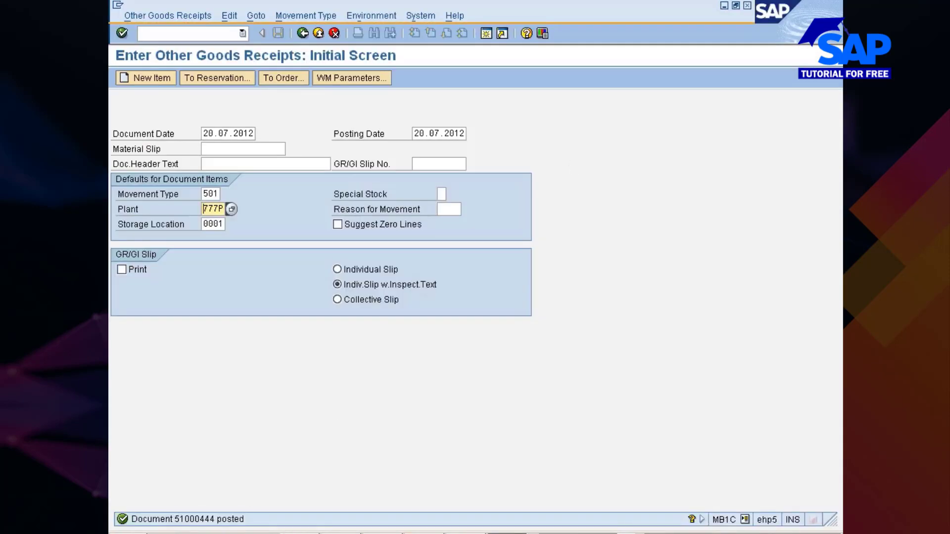
- Refresh the stock overview of material 200001149 and check the unrestricted stock in storage location 0001 of plant 777P
{"action": "left_click", "coordinate": [515, 533]}
{"action": "left_click", "coordinate": [530, 484]}
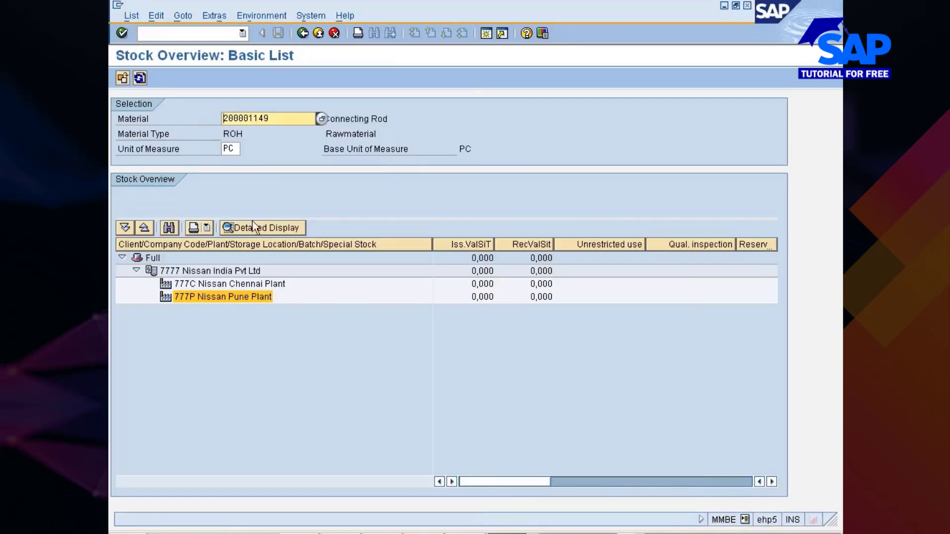
{"action": "left_click", "coordinate": [140, 78]}
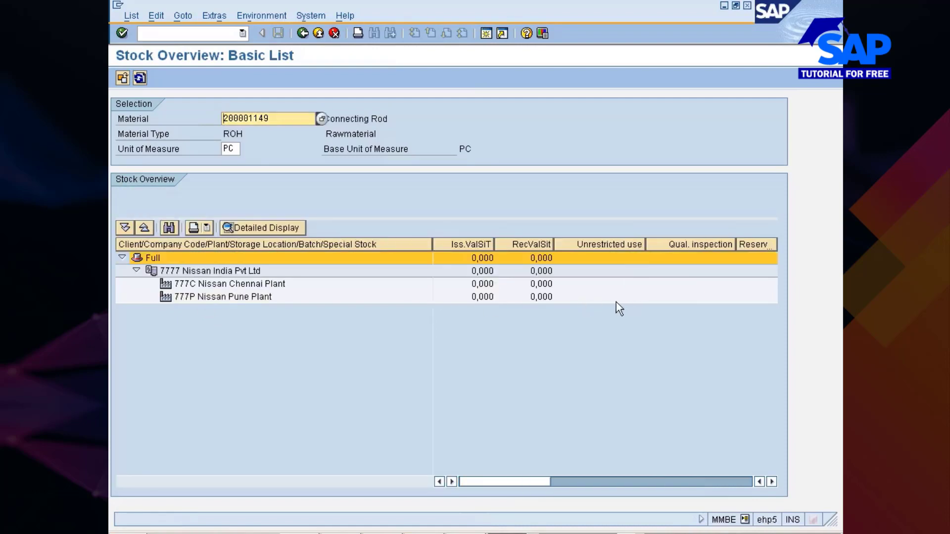
{"action": "left_click", "coordinate": [142, 82]}
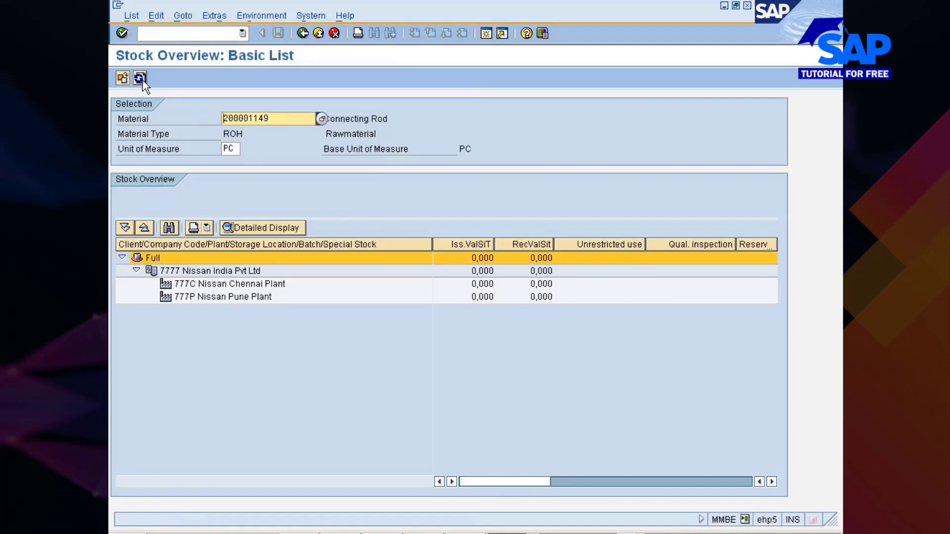
{"action": "left_click", "coordinate": [143, 83]}
{"action": "left_click_drag", "start_coordinate": [526, 482], "coordinate": [465, 472]}
{"action": "left_click", "coordinate": [140, 78]}
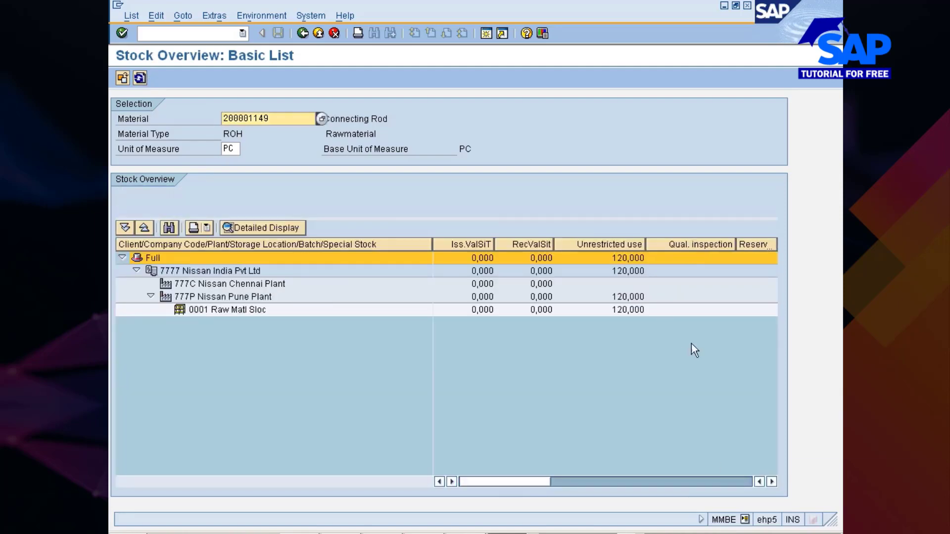
{"action": "left_click", "coordinate": [630, 311]}
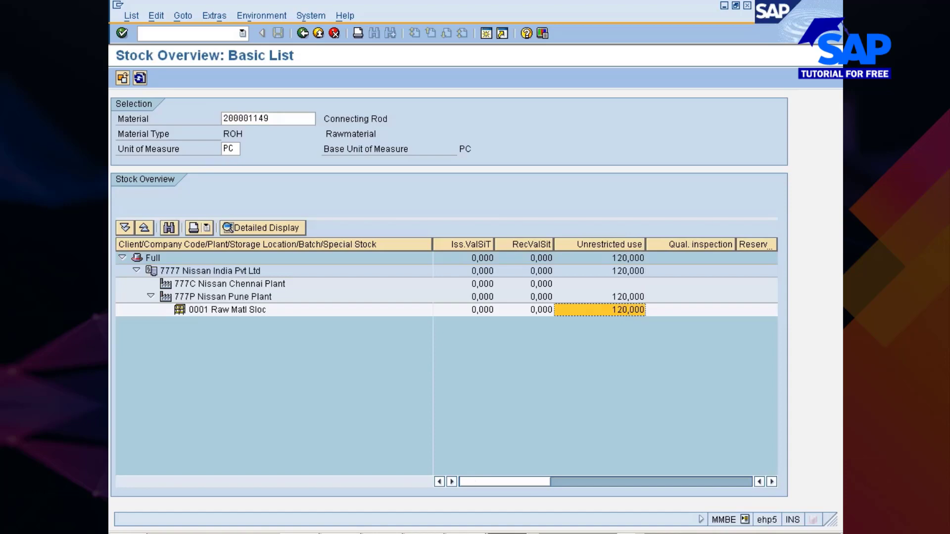
- Return to the purchase requisition for the connecting rod, complete purchasing organization 777, and check and save the requisition
{"action": "left_click", "coordinate": [503, 533]}
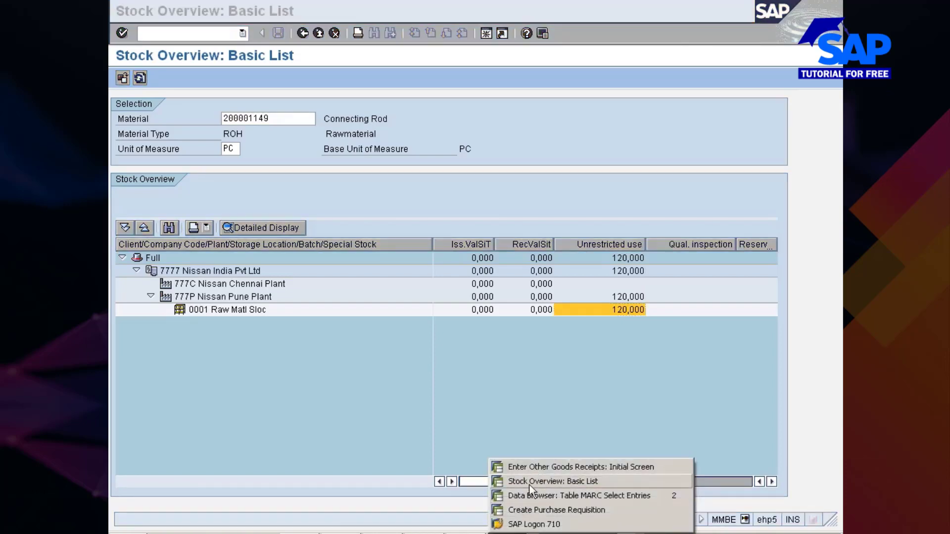
{"action": "left_click", "coordinate": [530, 510]}
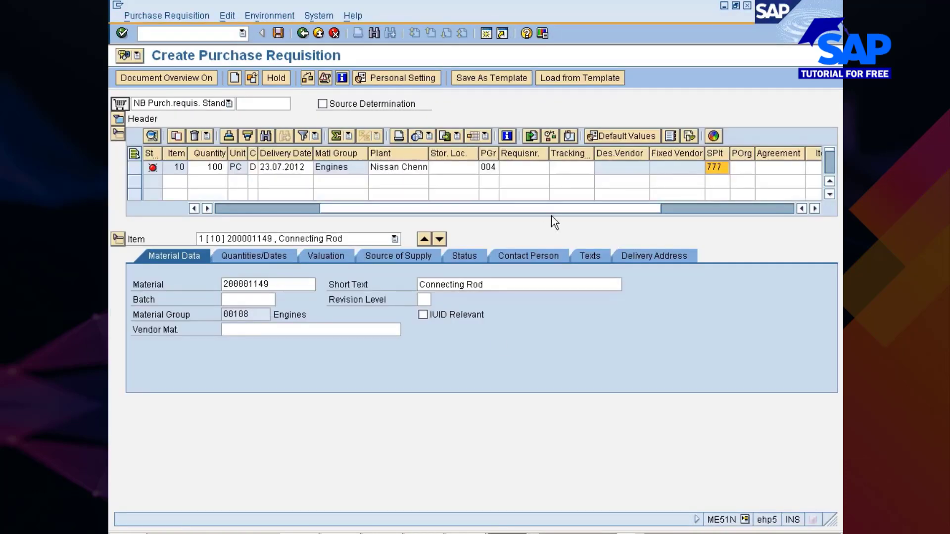
{"action": "left_click", "coordinate": [307, 79]}
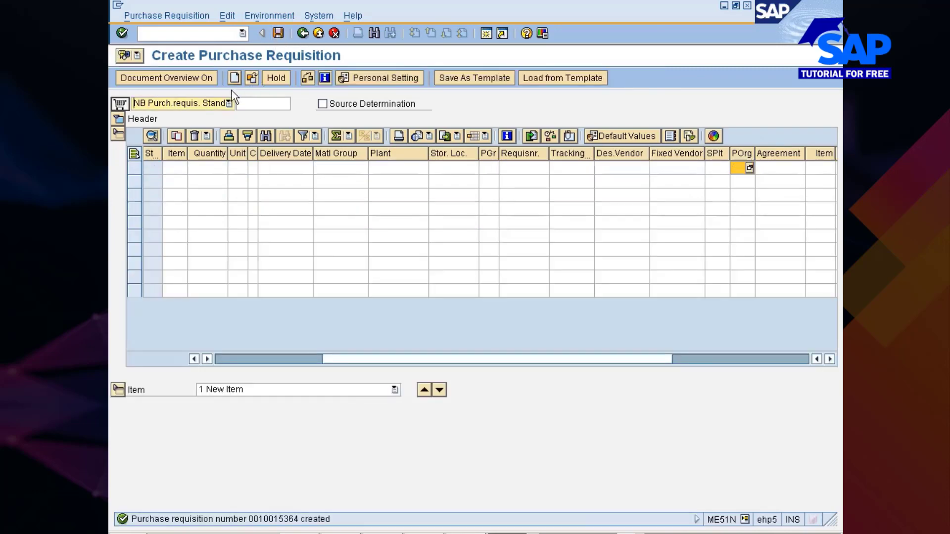
- Display the newly saved purchase requisition and copy its document number
{"action": "left_click", "coordinate": [252, 77]}
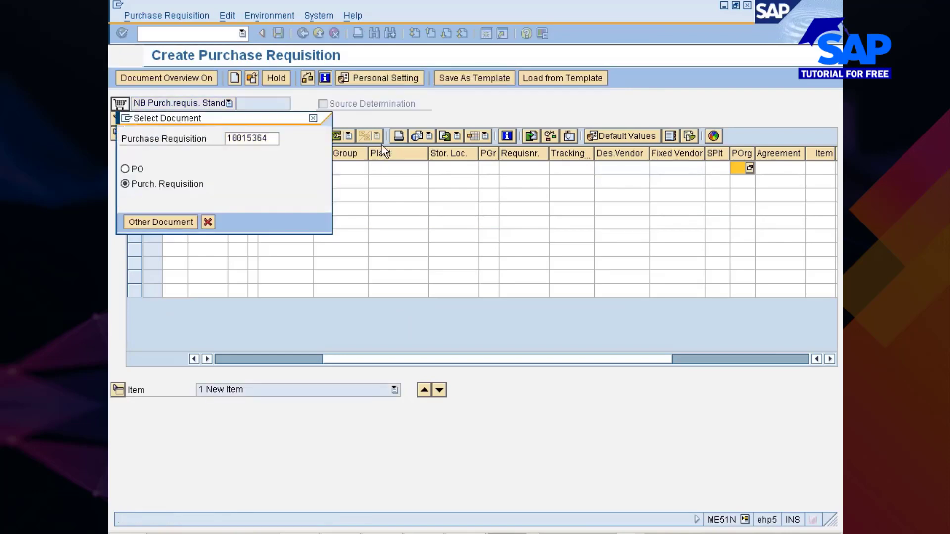
{"action": "key", "text": "Return"}
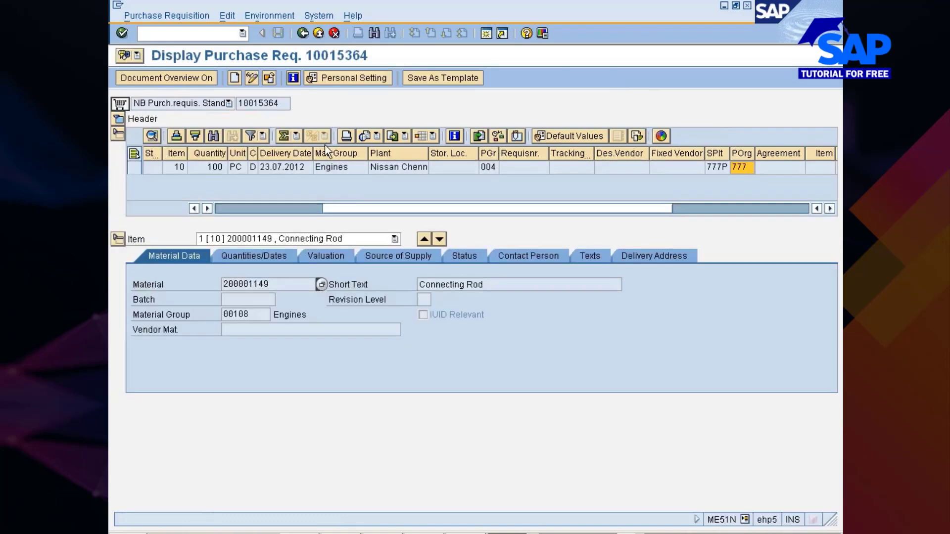
{"action": "left_click_drag", "start_coordinate": [280, 103], "coordinate": [243, 103]}
{"action": "left_click", "coordinate": [239, 103]}
- Start purchase order creation with transaction ME21N in the session showing the MARC table entries
{"action": "left_click", "coordinate": [527, 533]}
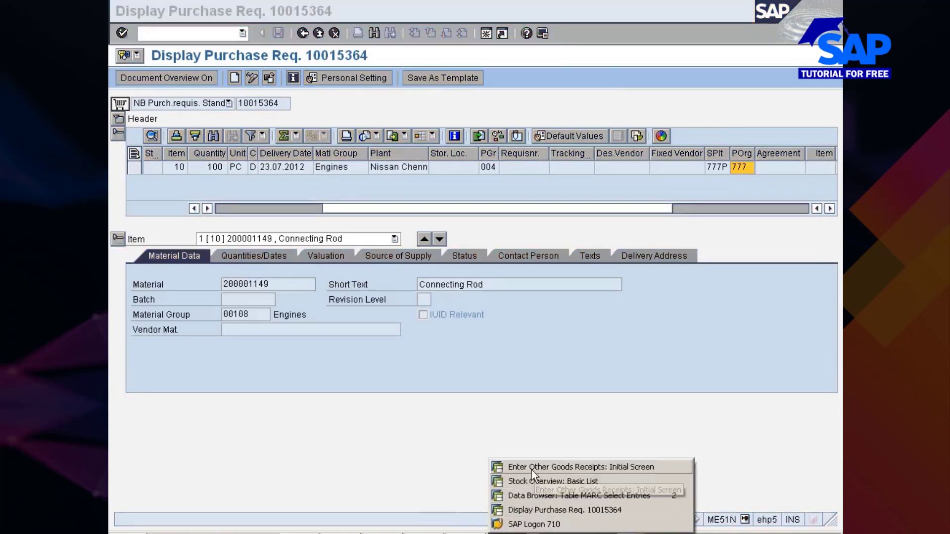
{"action": "left_click", "coordinate": [537, 496]}
{"action": "key", "text": "ctrl+slash"}
{"action": "type", "text": "/nme"}
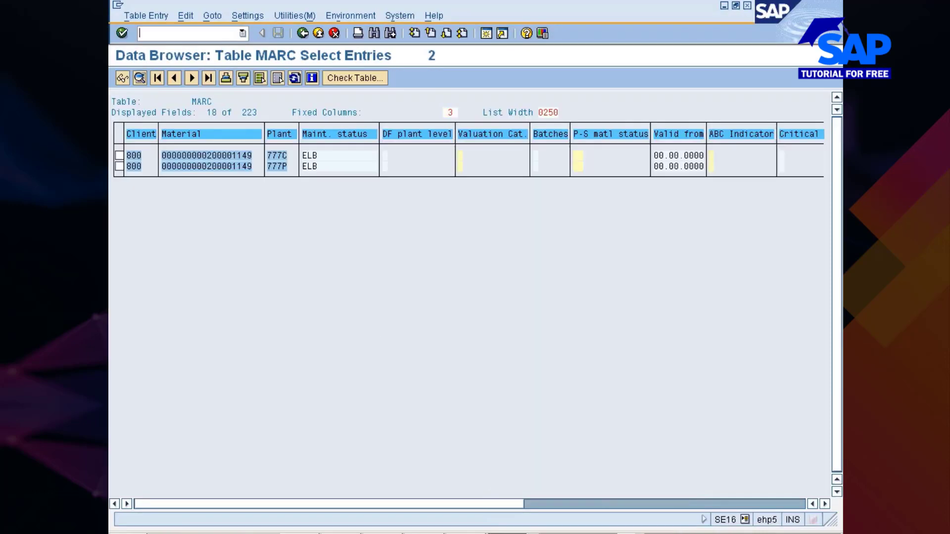
{"action": "type", "text": "21n"}
{"action": "key", "text": "Return"}
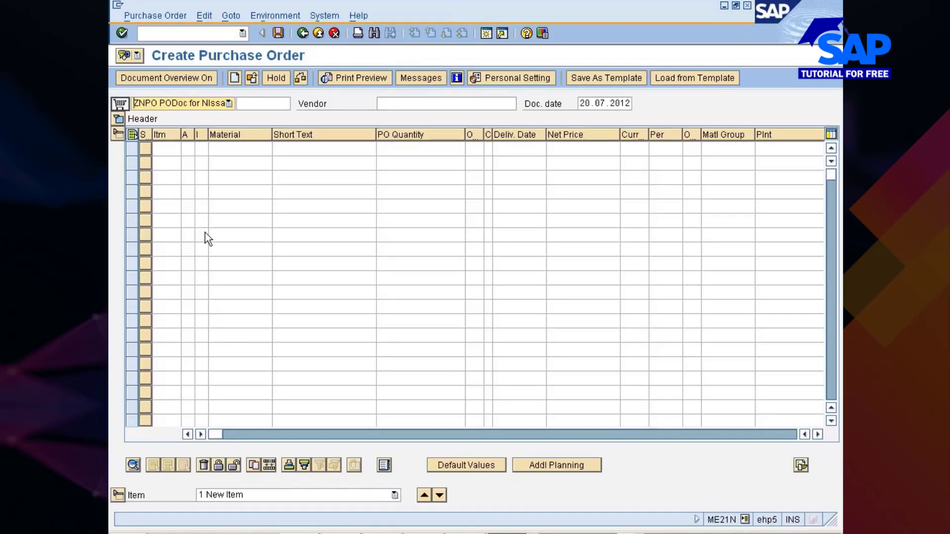
- Set the purchase order type to UB Stock transport ord. and enter the copied requisition number as the first item's purchase requisition
{"action": "left_click", "coordinate": [188, 104]}
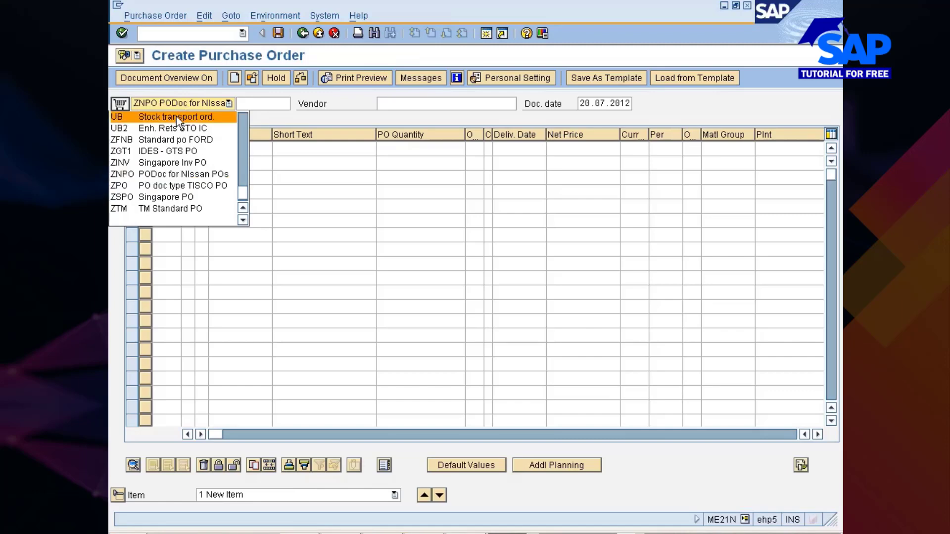
{"action": "left_click", "coordinate": [176, 117]}
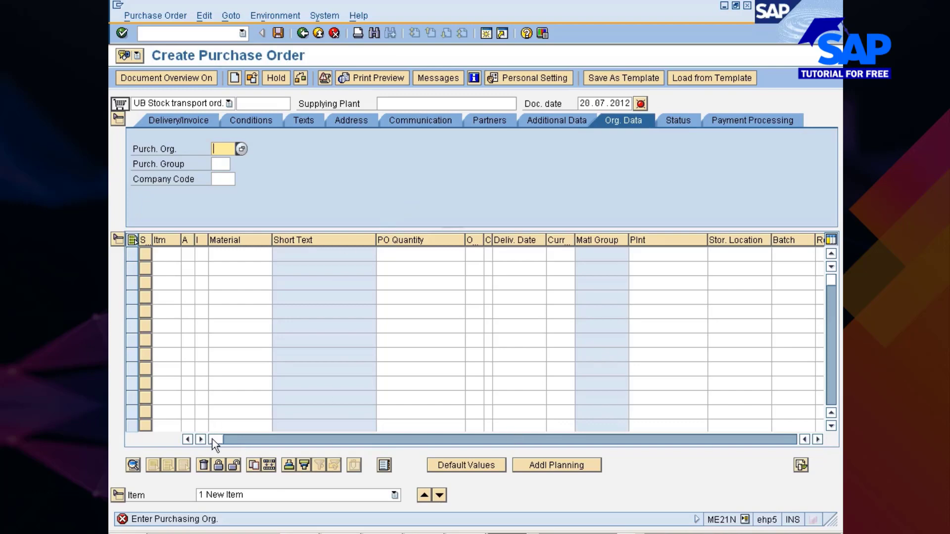
{"action": "left_click_drag", "start_coordinate": [214, 443], "coordinate": [409, 441]}
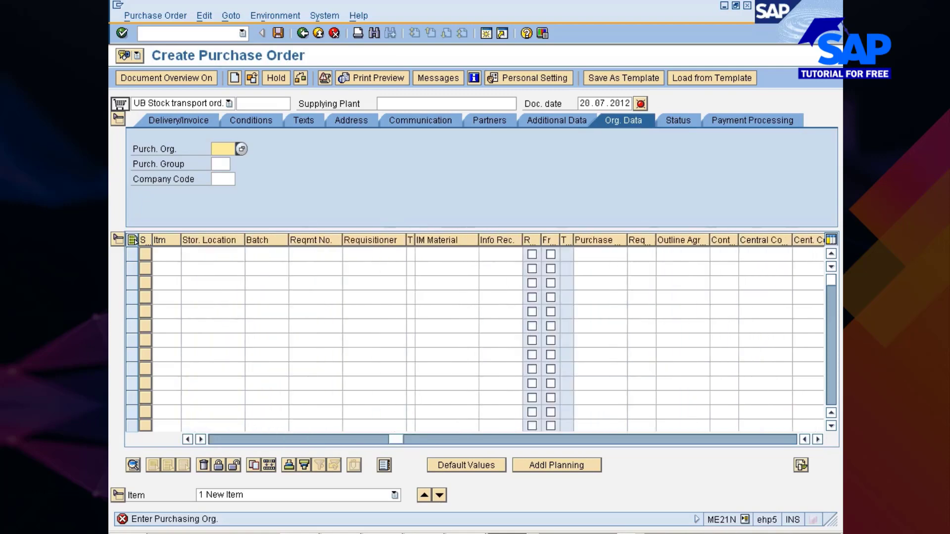
{"action": "left_click", "coordinate": [600, 255]}
{"action": "type", "text": "10015364"}
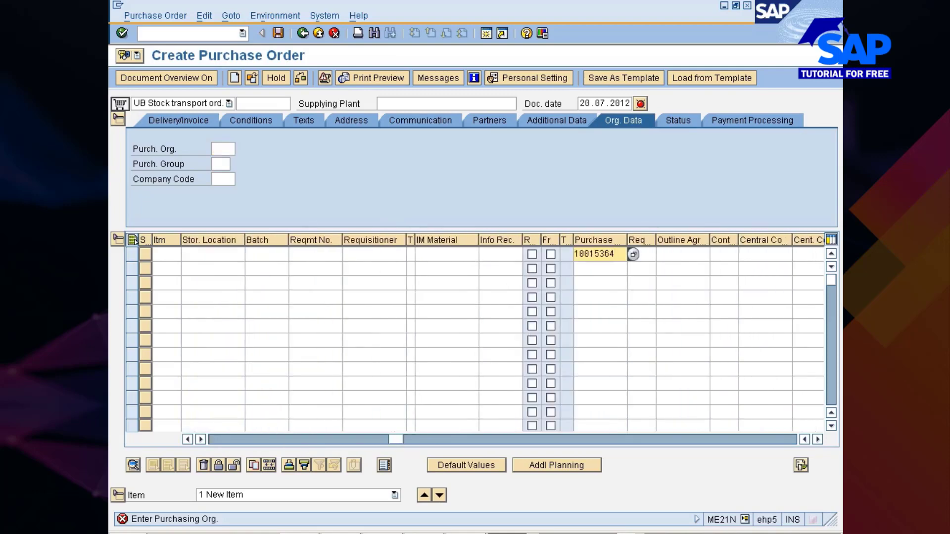
- Adopt the requisition item, review the supplying plant and item category U, and check the stock transport order
{"action": "key", "text": "Return"}
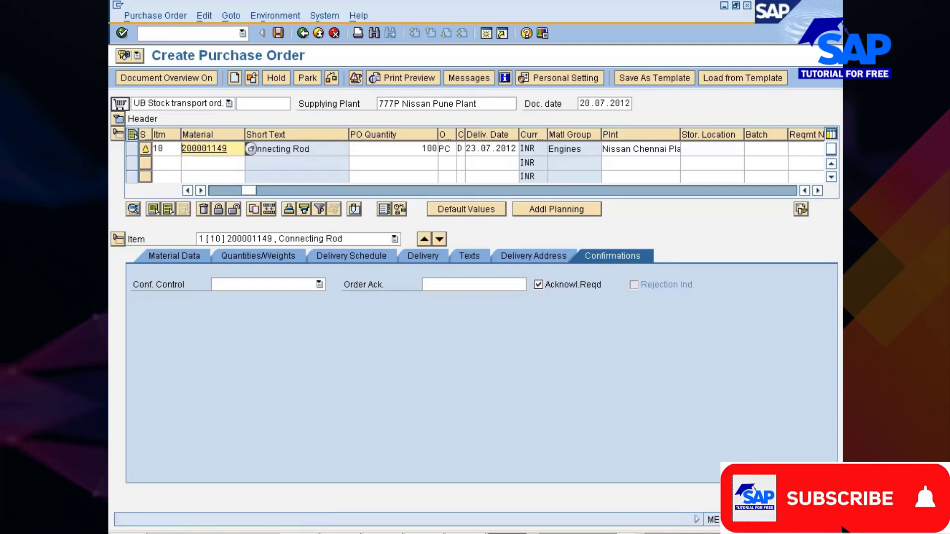
{"action": "left_click_drag", "start_coordinate": [248, 191], "coordinate": [218, 193]}
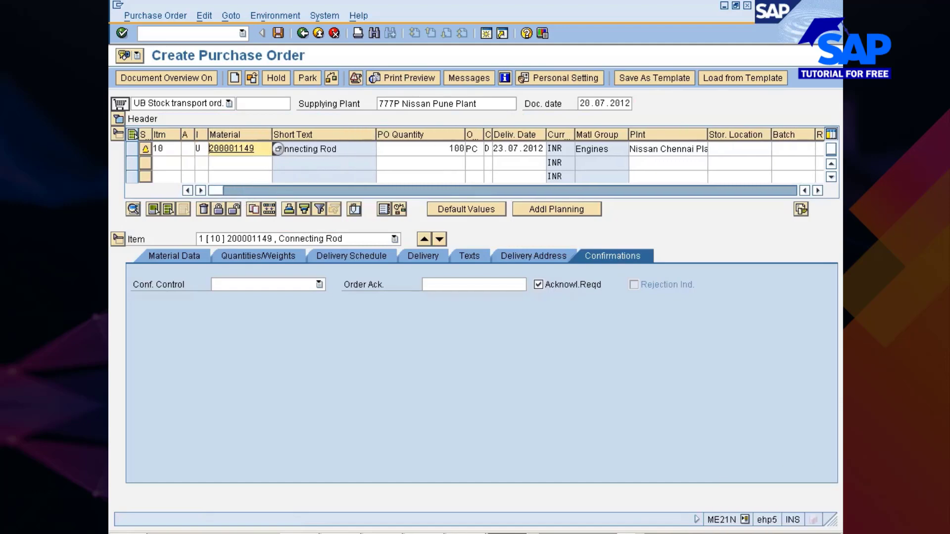
{"action": "left_click_drag", "start_coordinate": [479, 104], "coordinate": [383, 104]}
{"action": "left_click", "coordinate": [380, 104]}
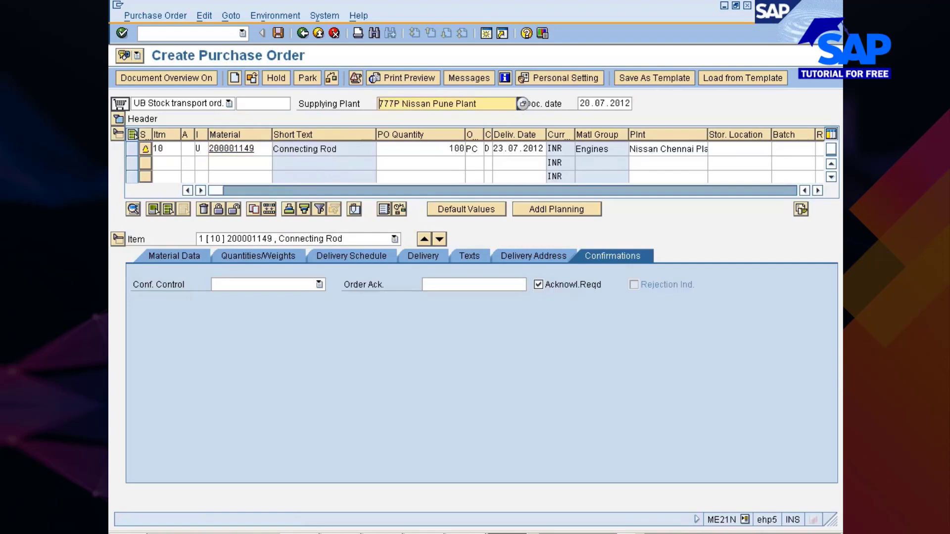
{"action": "left_click", "coordinate": [213, 148]}
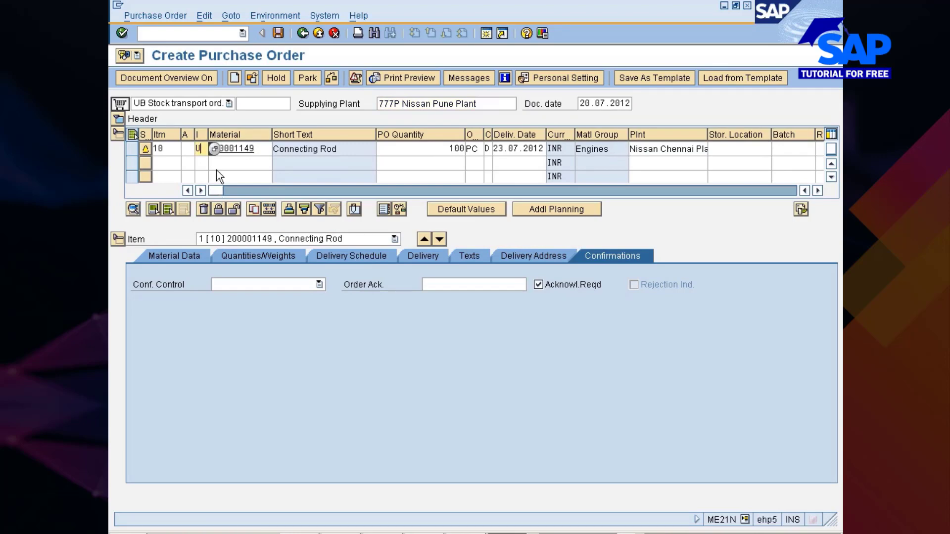
{"action": "left_click", "coordinate": [330, 80]}
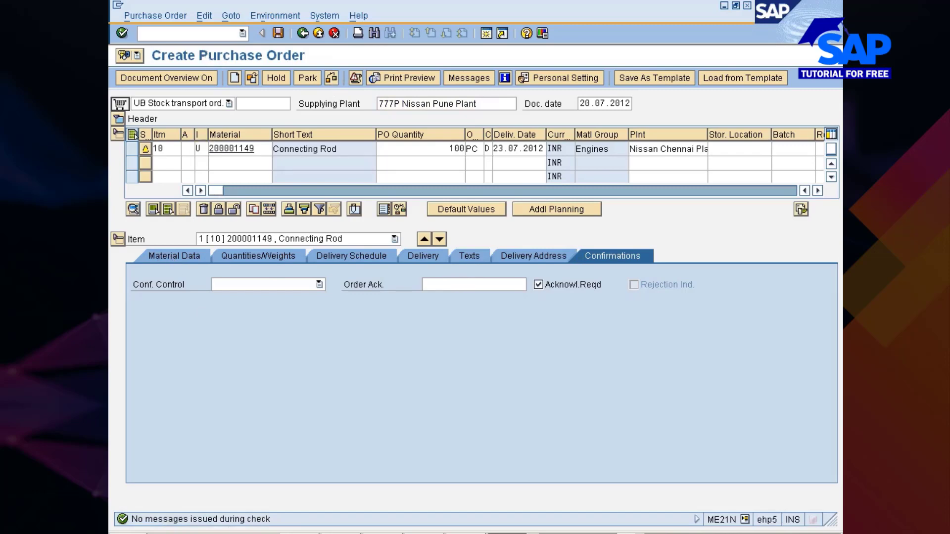
- Open transaction ME23N in an additional session and view the confirmation control of the displayed purchase order
{"action": "type", "text": "/ome23n"}
{"action": "key", "text": "Return"}
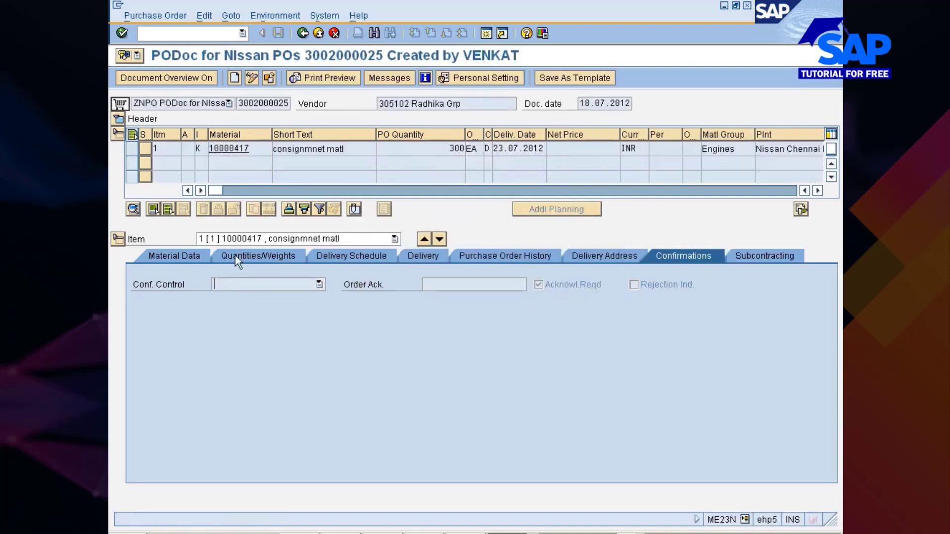
{"action": "left_click", "coordinate": [217, 284]}
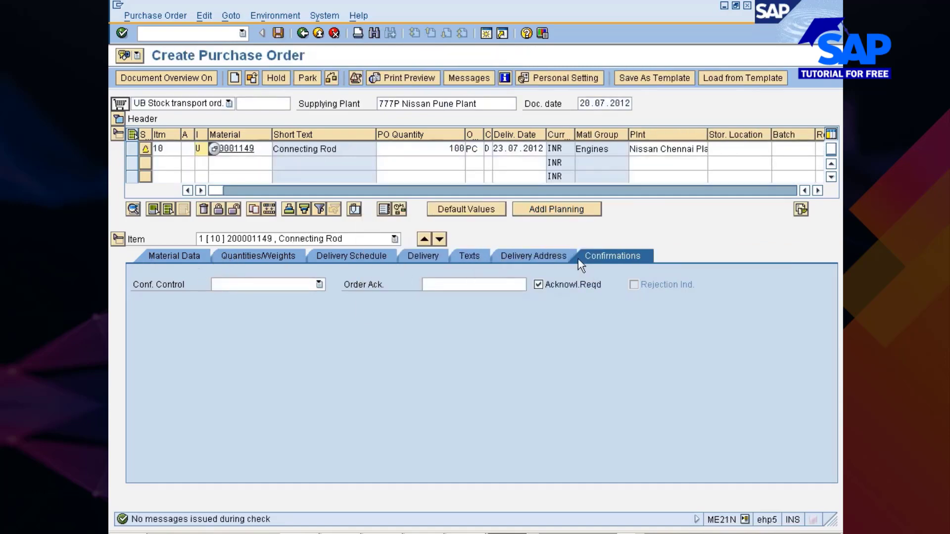
- Return to the stock transport order, review the connecting rod's delivery address, and check and save the order
{"action": "left_click", "coordinate": [540, 257]}
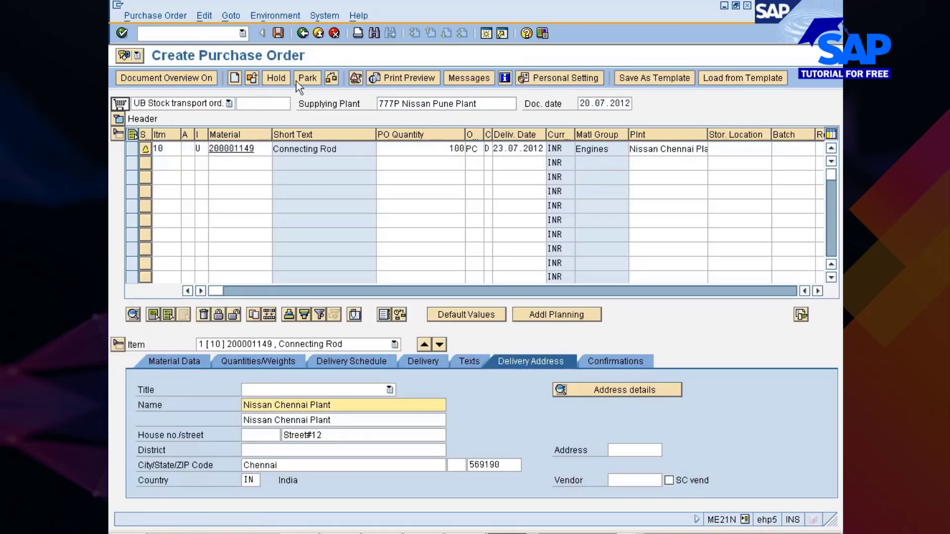
{"action": "left_click", "coordinate": [330, 81]}
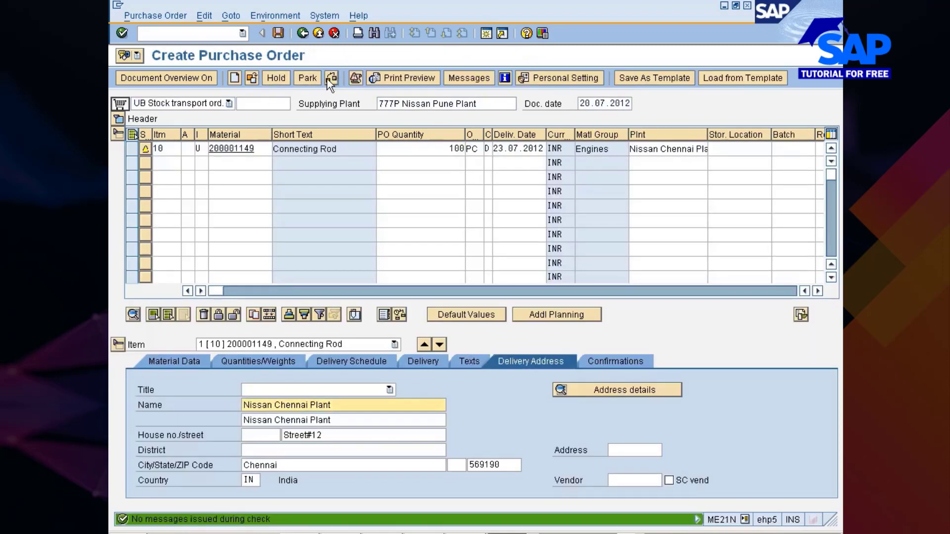
{"action": "left_click", "coordinate": [278, 32]}
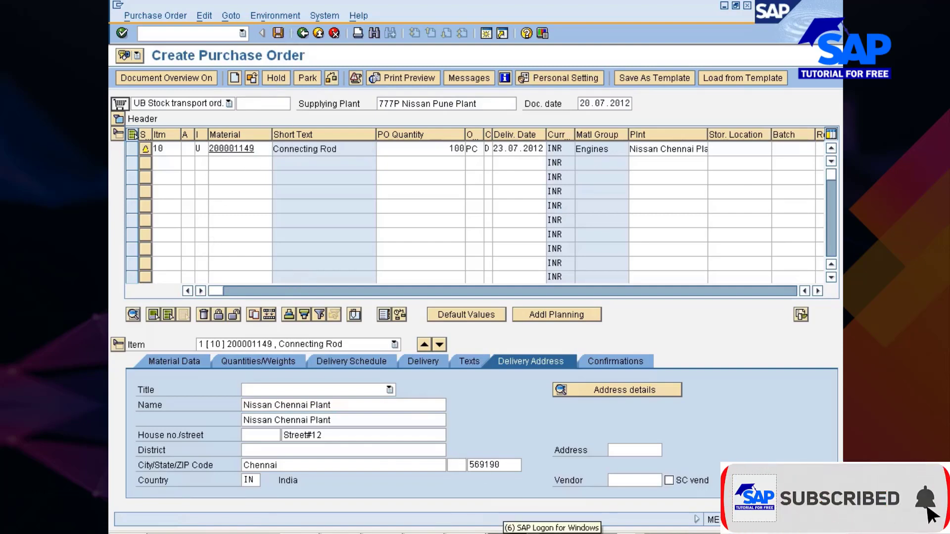
- View the connecting rod's plant stock in the Stock Overview session and return to the purchase order session
{"action": "left_click", "coordinate": [545, 533]}
{"action": "left_click", "coordinate": [515, 481]}
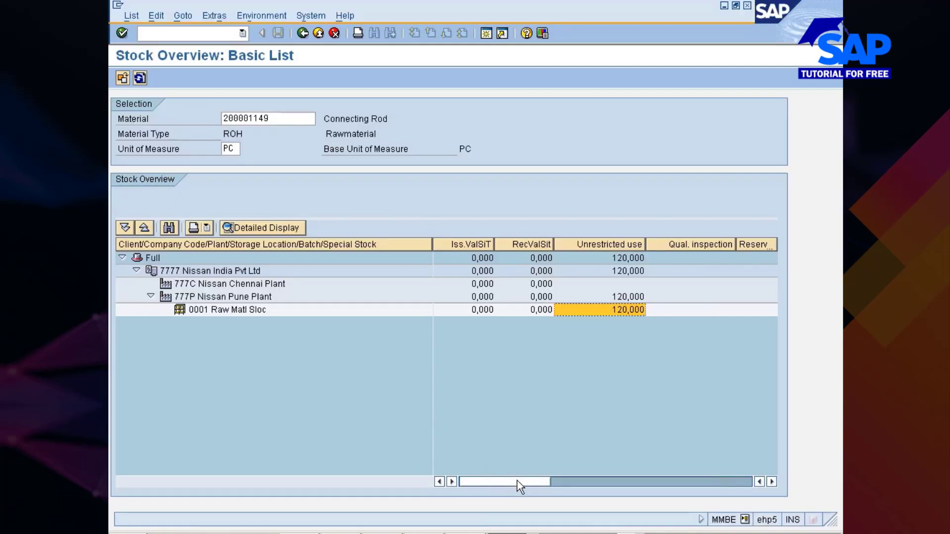
{"action": "key", "text": "alt+Tab"}
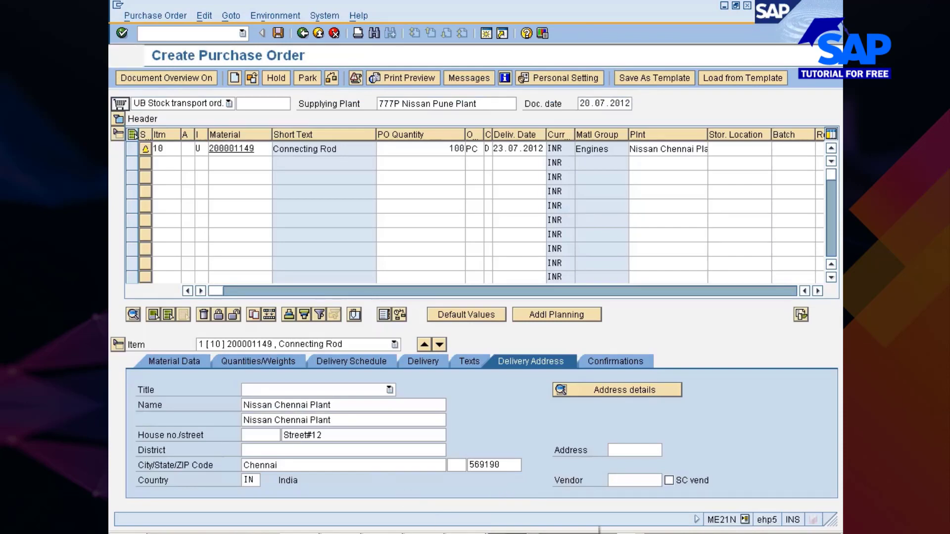
- Switch to the Enter Other Goods Receipts session and request transaction MB1B there
{"action": "left_click", "coordinate": [509, 532]}
{"action": "left_click", "coordinate": [518, 468]}
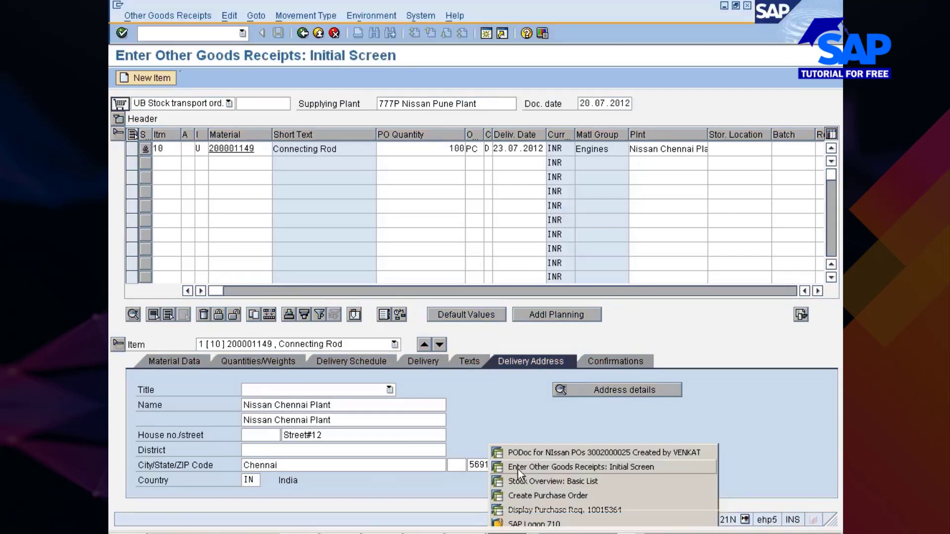
{"action": "left_click", "coordinate": [188, 33]}
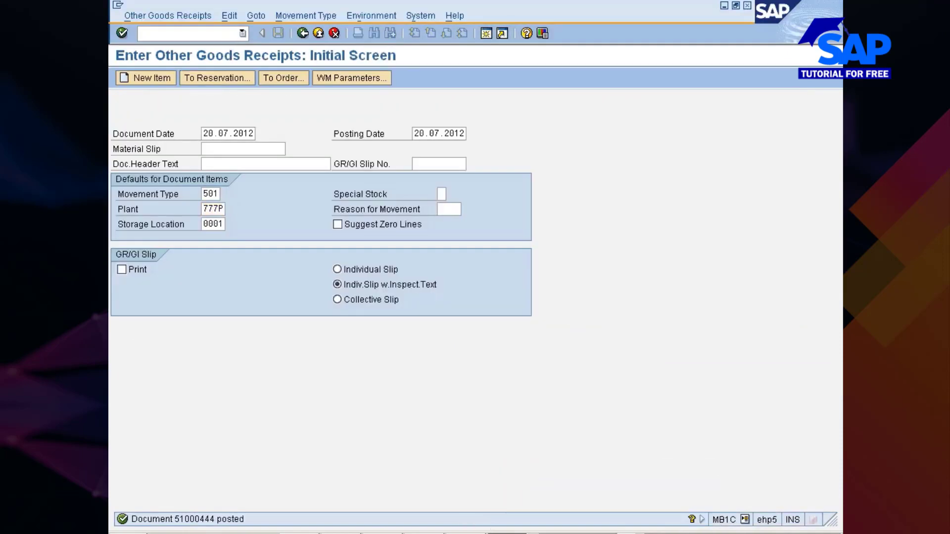
{"action": "type", "text": "/nmb1b"}
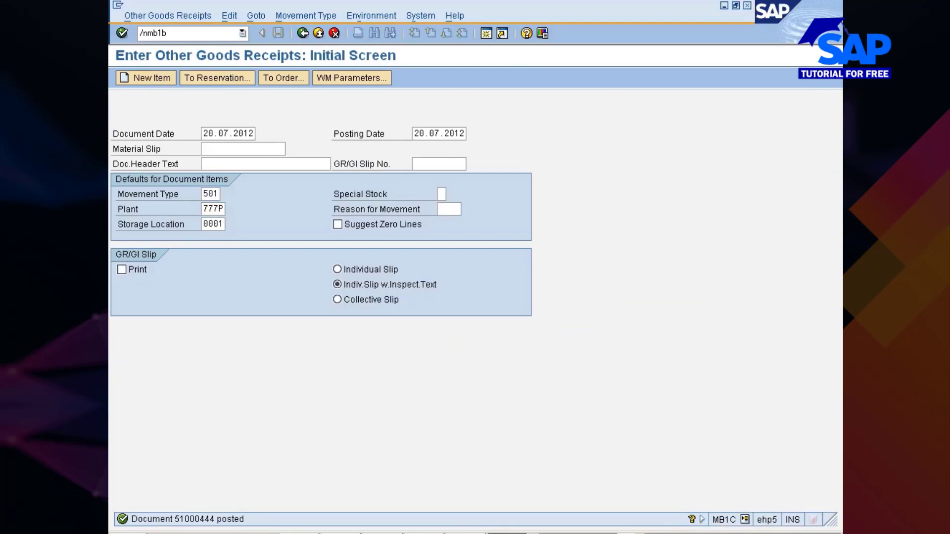
{"action": "key", "text": "Return"}
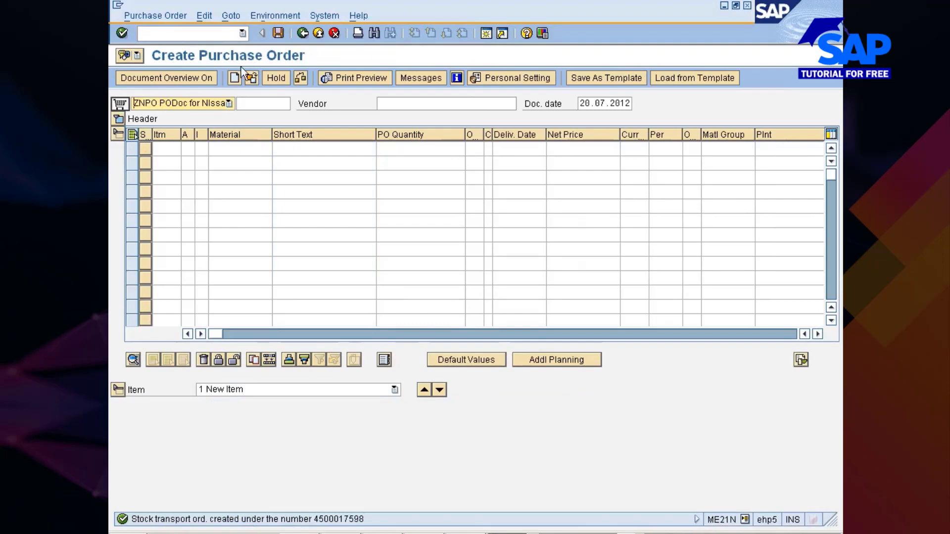
- Display the newly saved stock transport order by selecting it as the other document
{"action": "left_click", "coordinate": [252, 79]}
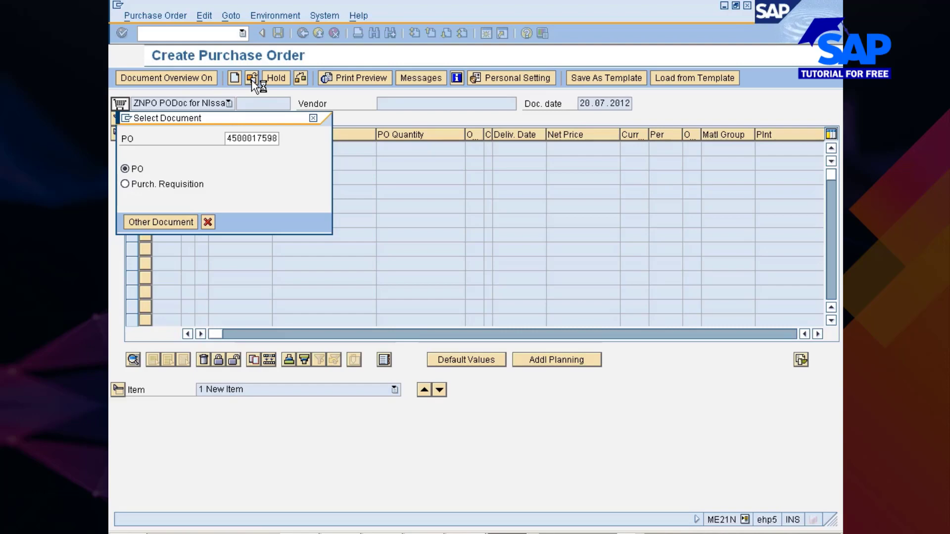
{"action": "left_click", "coordinate": [252, 81]}
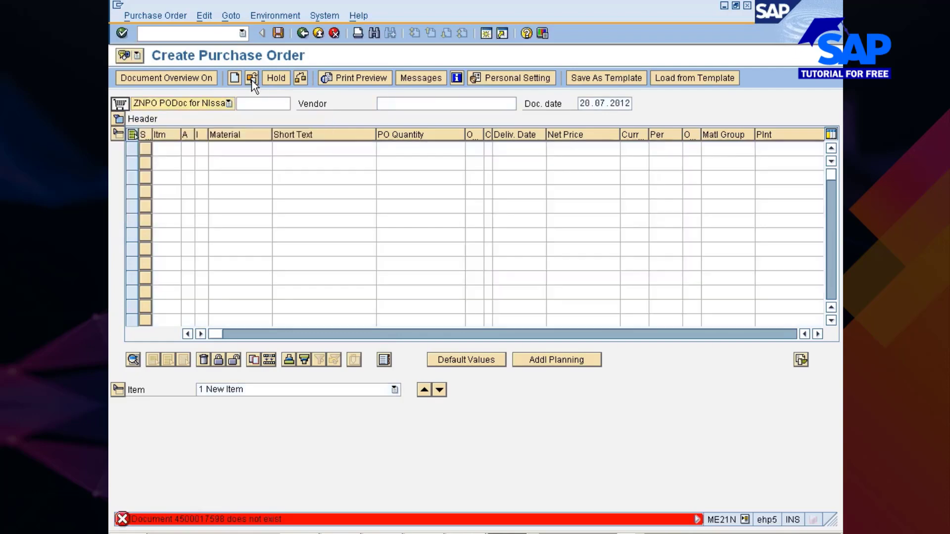
{"action": "left_click", "coordinate": [252, 80]}
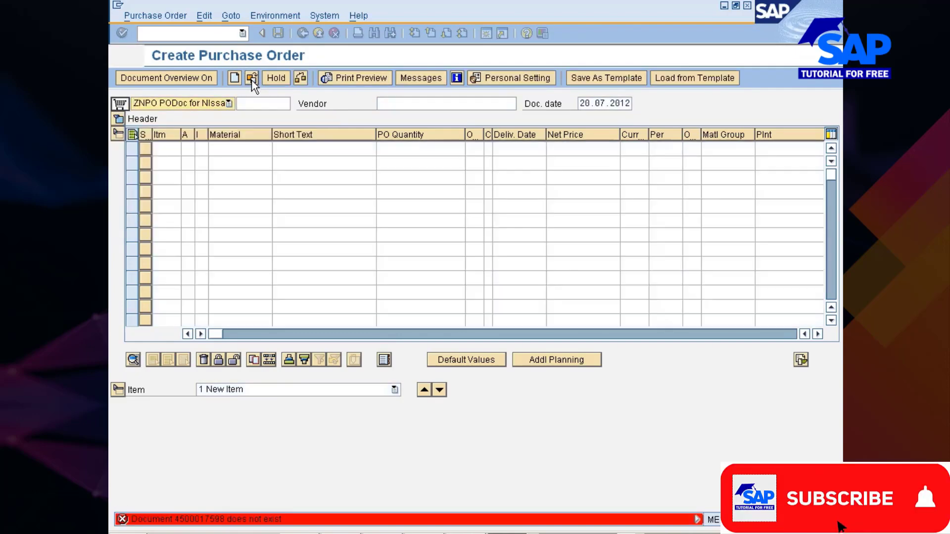
{"action": "left_click", "coordinate": [252, 80]}
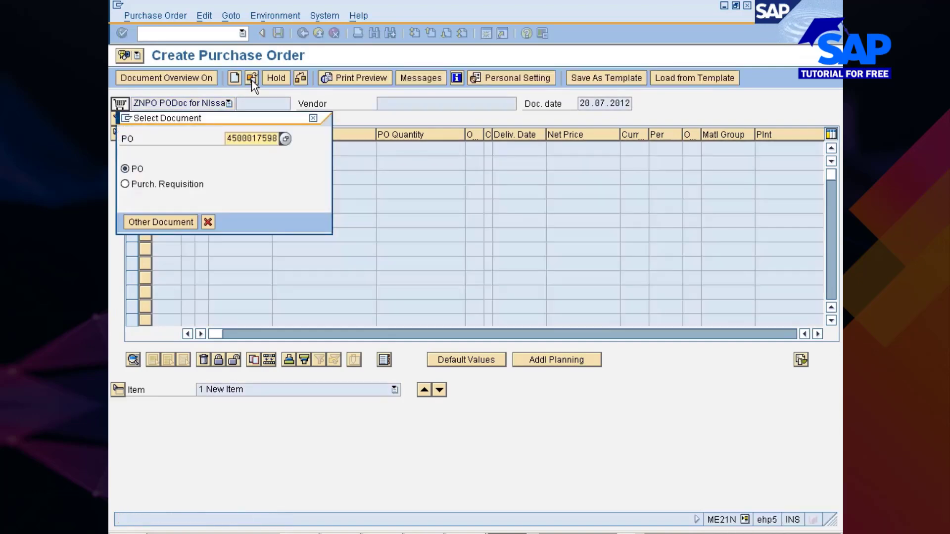
{"action": "key", "text": "Return"}
{"action": "left_click", "coordinate": [252, 80]}
{"action": "key", "text": "Return"}
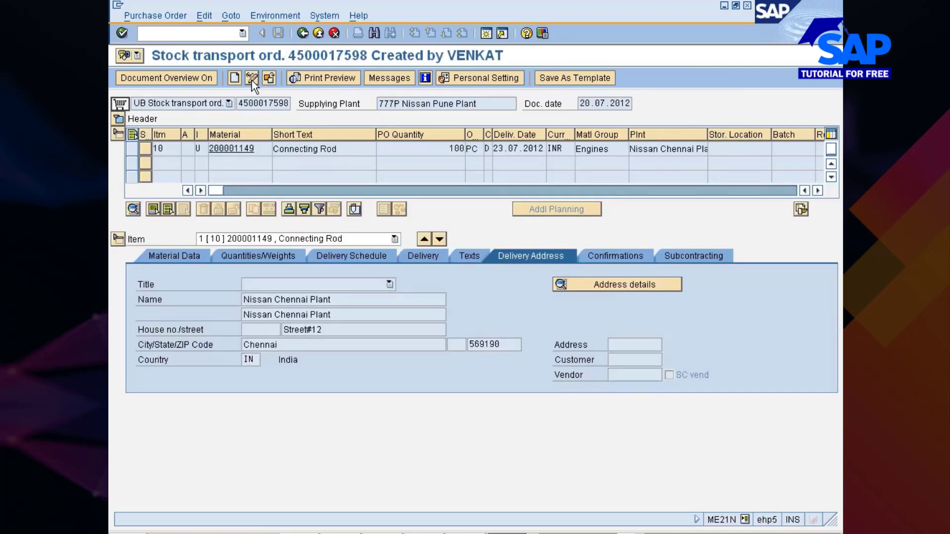
- Switch to the Stock Overview session and refresh the stock list for material 200001149
{"action": "key", "text": "alt+Tab"}
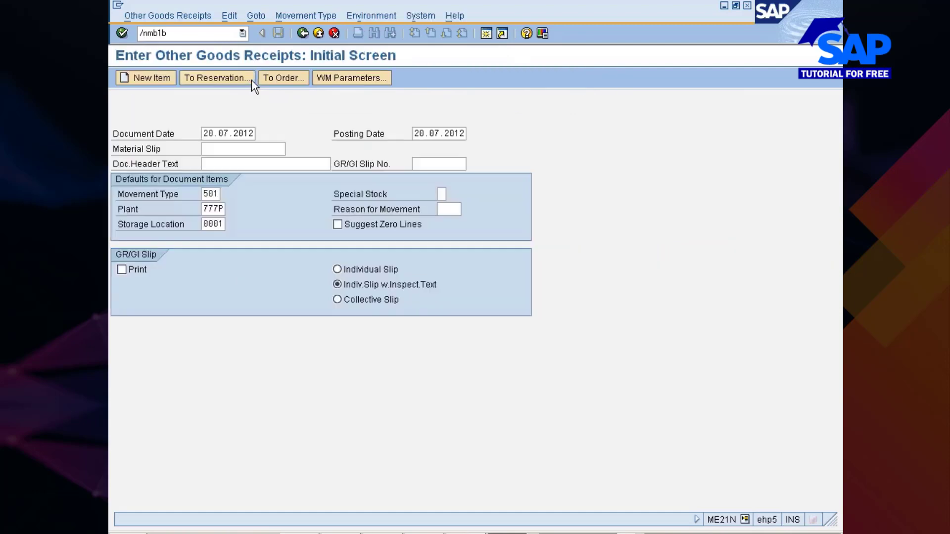
{"action": "key", "text": "alt+Tab"}
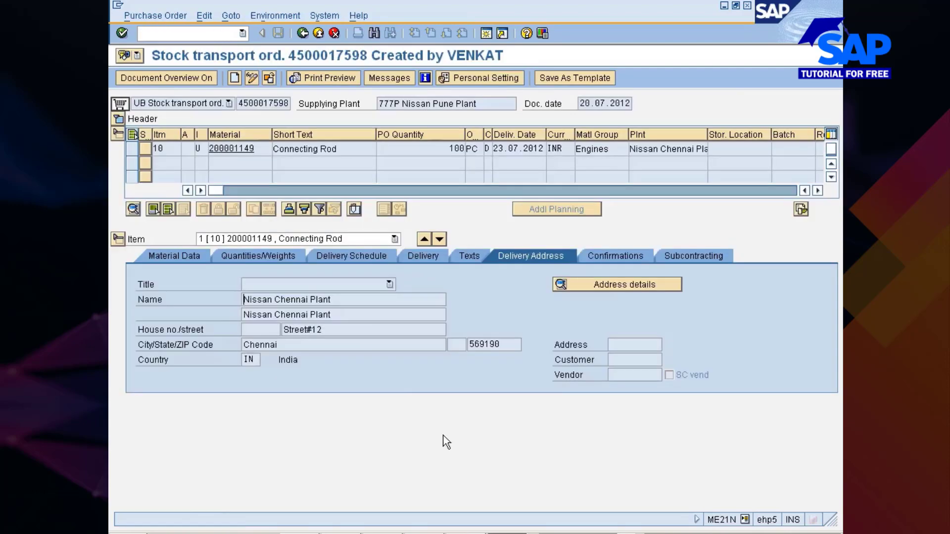
{"action": "left_click", "coordinate": [491, 530]}
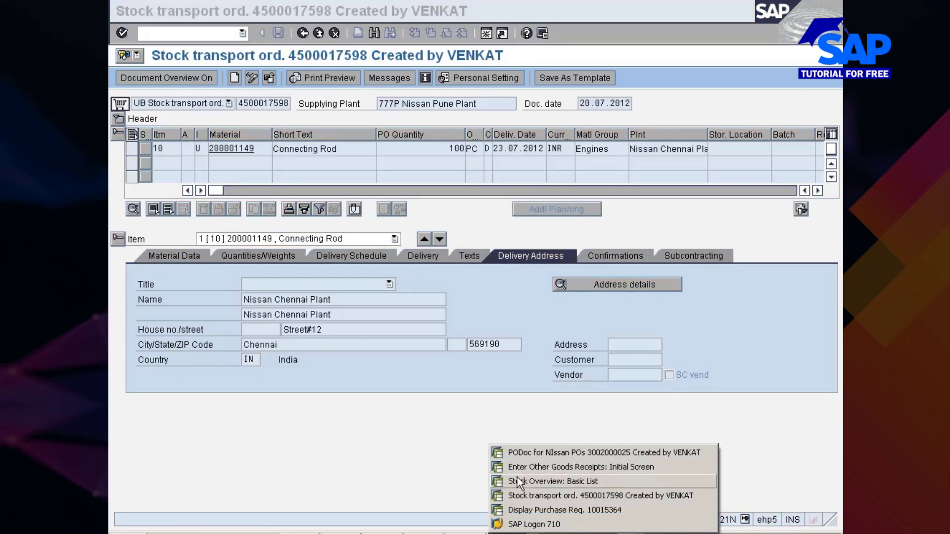
{"action": "left_click", "coordinate": [513, 481]}
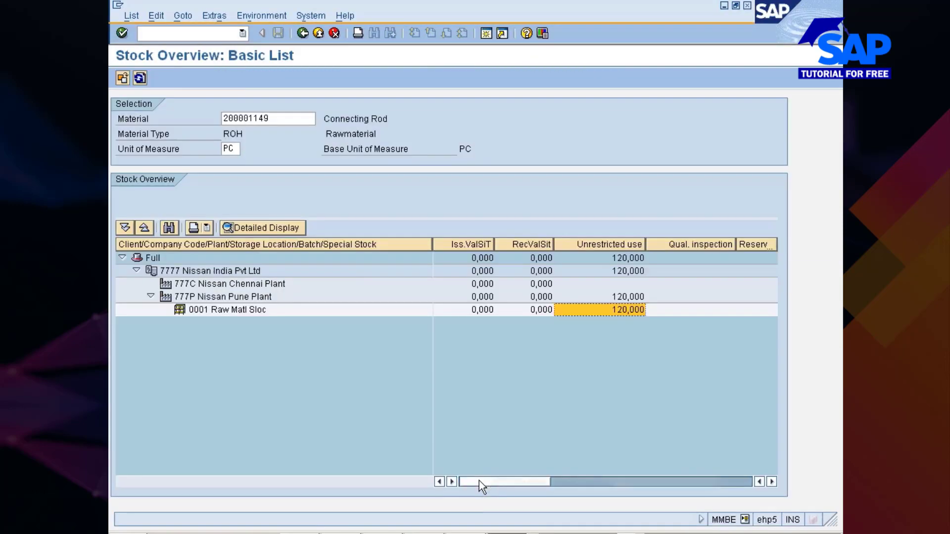
{"action": "left_click", "coordinate": [140, 77]}
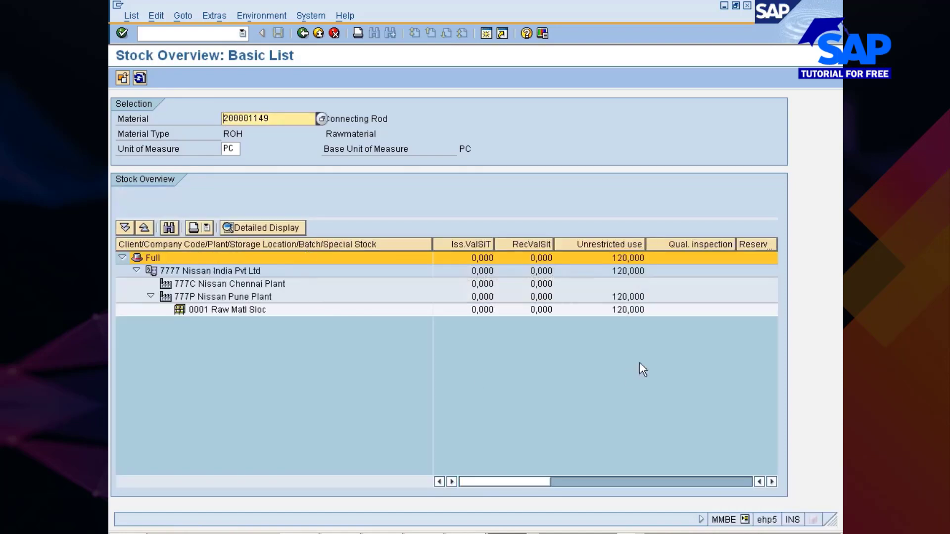
{"action": "left_click", "coordinate": [481, 483]}
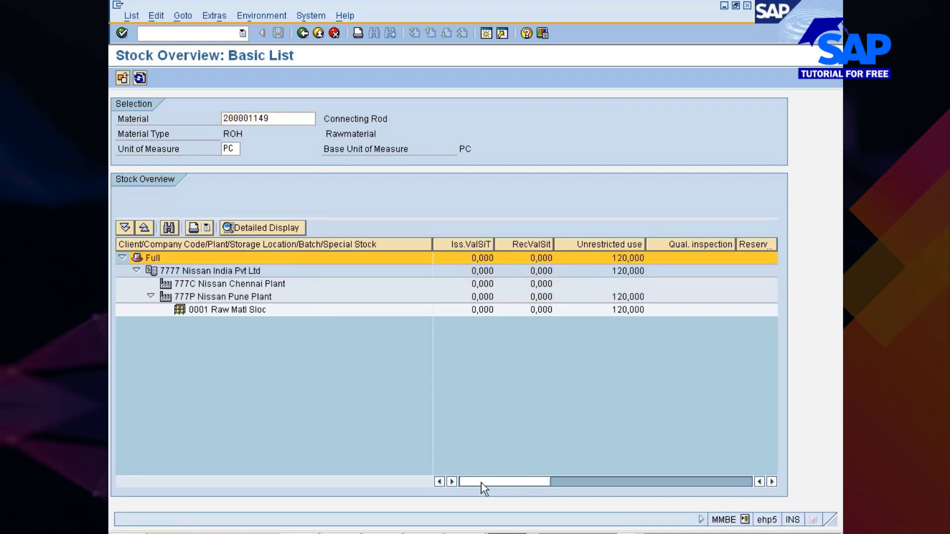
- Examine the stock columns for 777C Nissan Chennai Plant, from in-transit stock through GR blocked stock, and return to On-Order Stock
{"action": "left_click", "coordinate": [224, 286]}
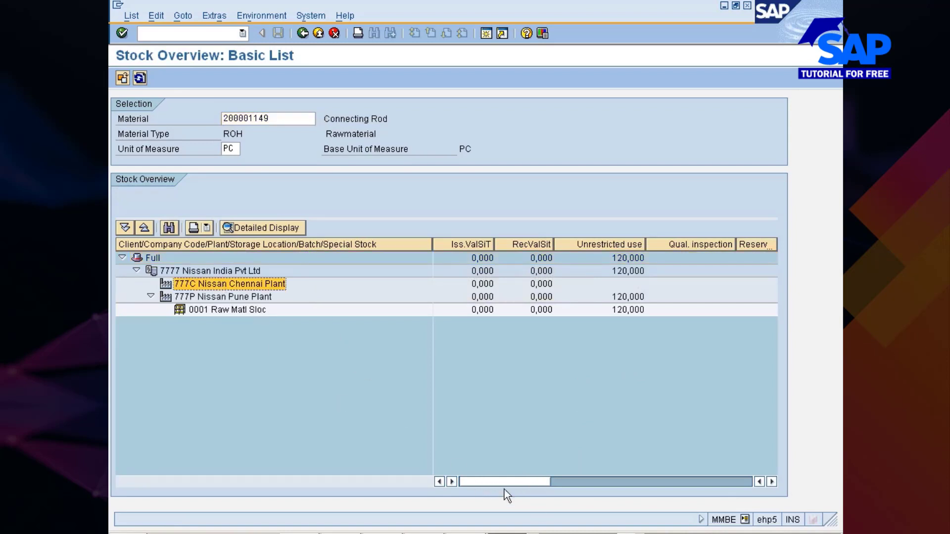
{"action": "key", "text": "Right"}
{"action": "key", "text": "Right"}
{"action": "key", "text": "Right"}
{"action": "key", "text": "Right"}
{"action": "key", "text": "Right"}
{"action": "key", "text": "Right"}
{"action": "key", "text": "Right"}
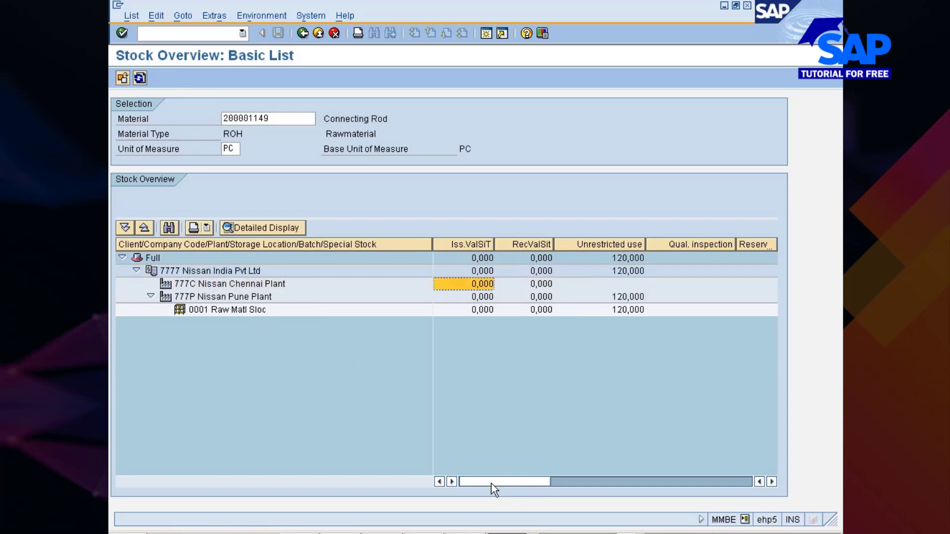
{"action": "key", "text": "Right"}
{"action": "key", "text": "Right"}
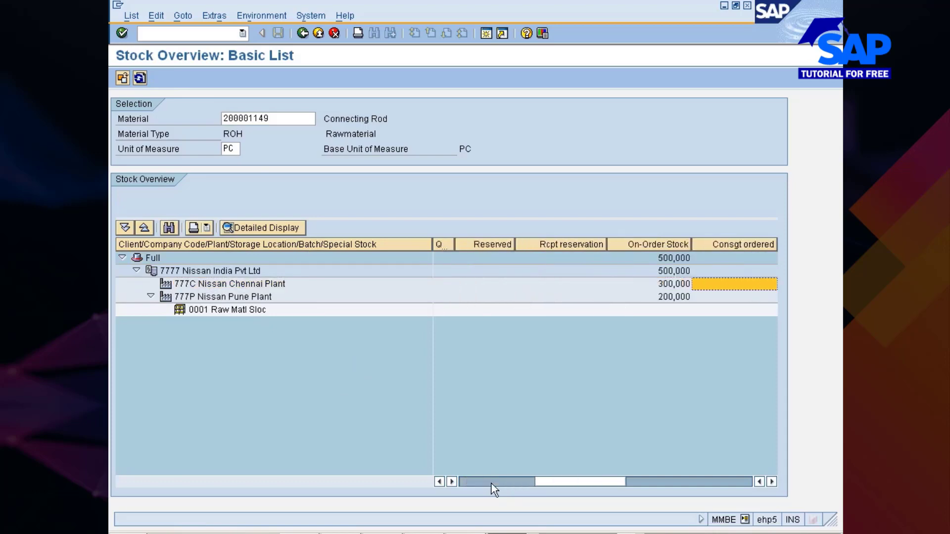
{"action": "key", "text": "Right"}
{"action": "key", "text": "Right"}
{"action": "key", "text": "Right"}
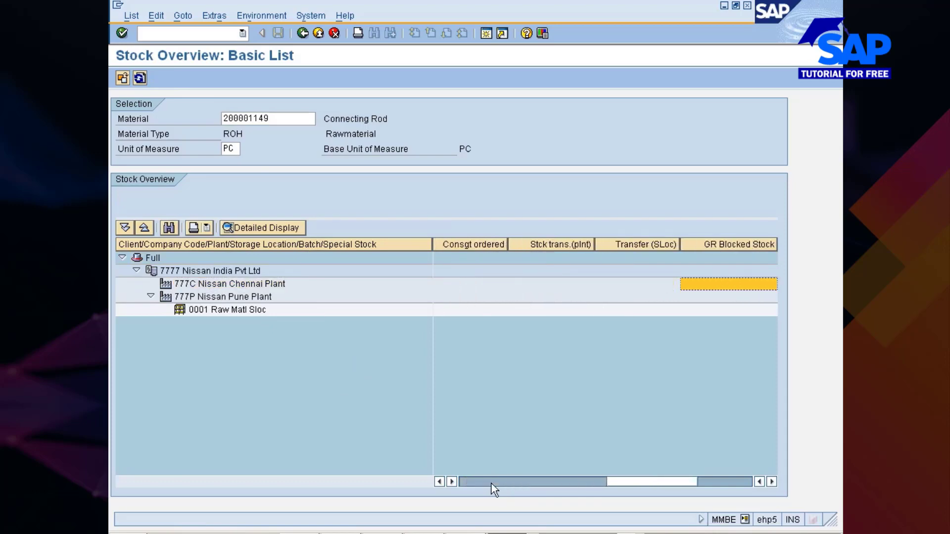
{"action": "key", "text": "Left"}
{"action": "key", "text": "Left"}
{"action": "key", "text": "Left"}
{"action": "key", "text": "Left"}
{"action": "key", "text": "Left"}
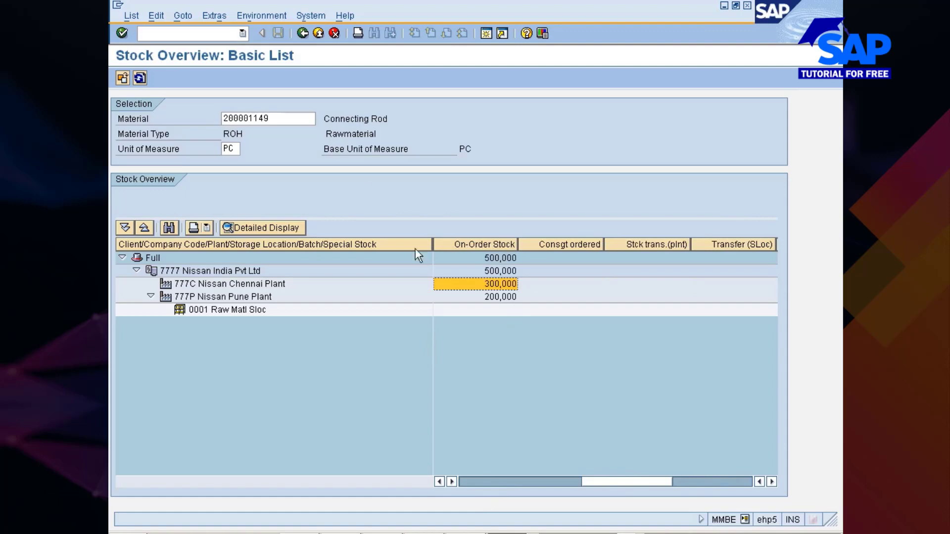
- Show the open purchase orders behind the on-order stock of plant 777C from the stock overview
{"action": "left_click", "coordinate": [276, 16]}
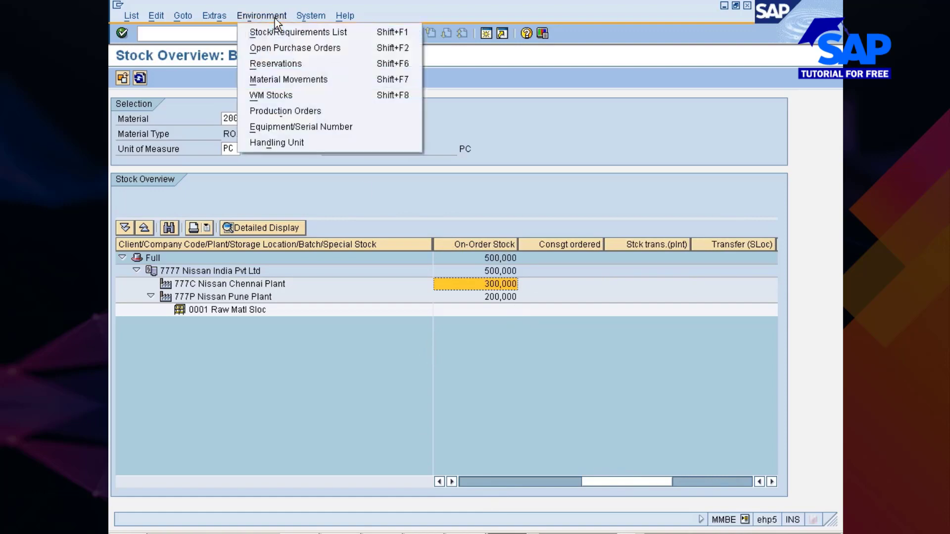
{"action": "left_click", "coordinate": [281, 54]}
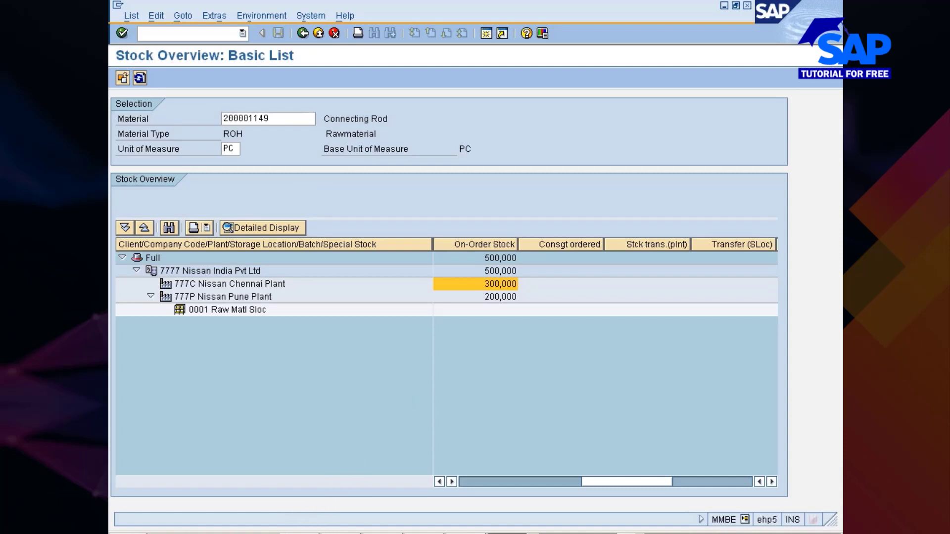
{"action": "left_click", "coordinate": [286, 529]}
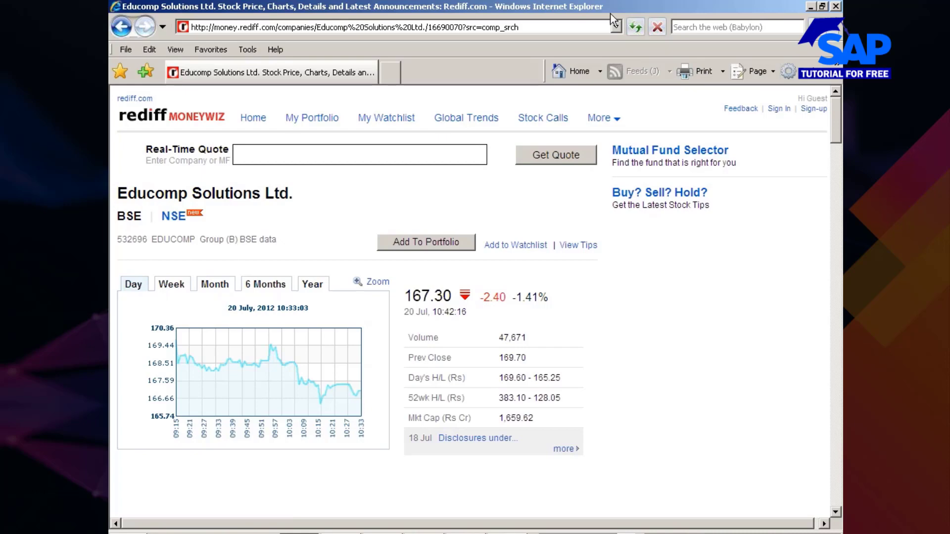
- Reload the Educomp Solutions quote page in the browser and resend the submitted information
{"action": "left_click", "coordinate": [637, 28]}
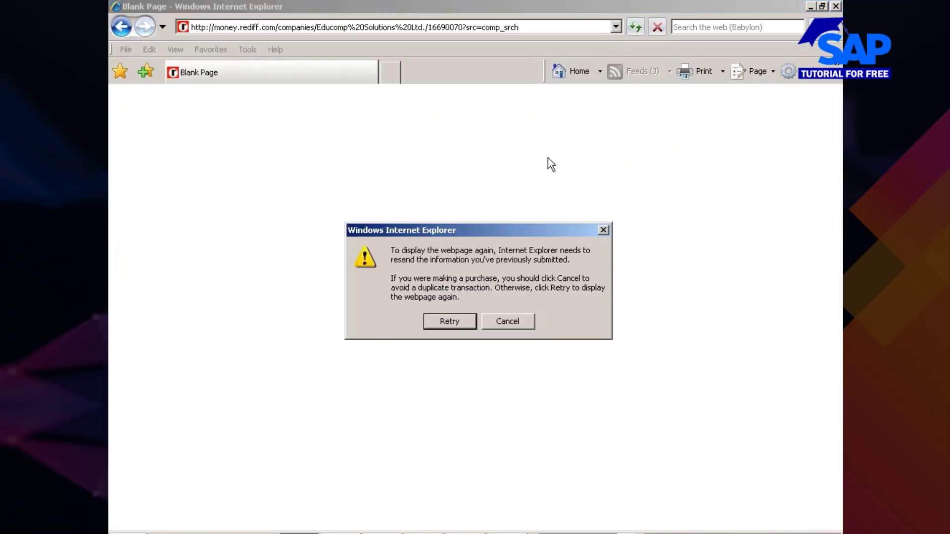
{"action": "left_click", "coordinate": [450, 322]}
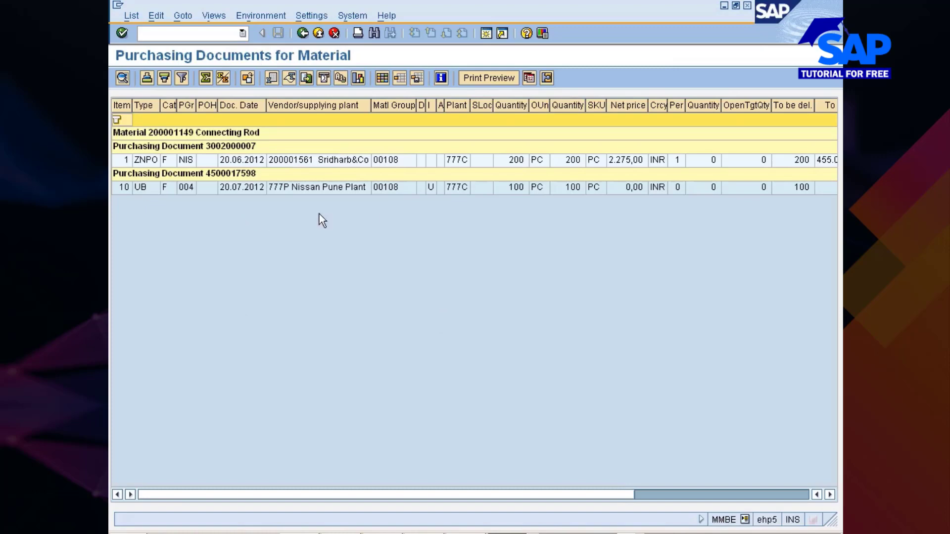
- Examine the stock transport order's document type, supplying plant and receiving plant in the purchasing documents list, and return to the stock overview
{"action": "left_click", "coordinate": [306, 189]}
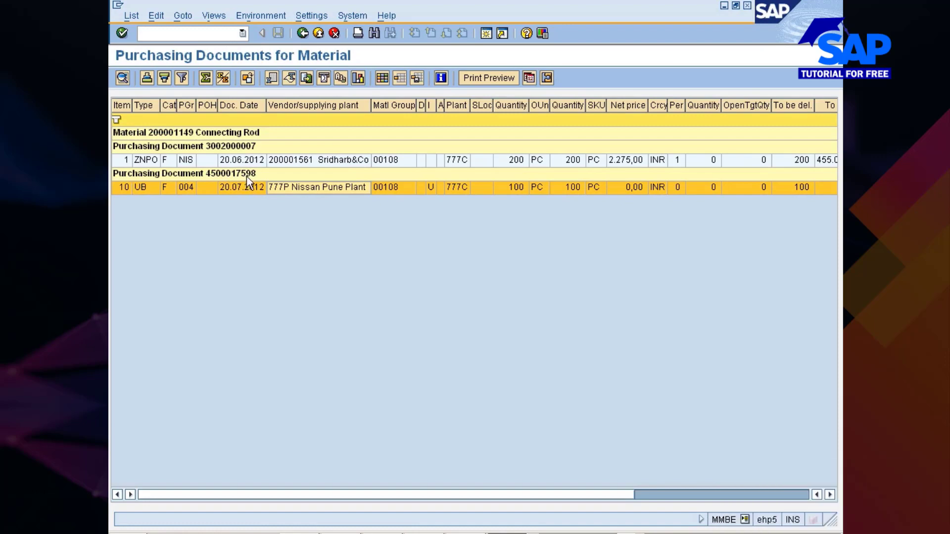
{"action": "left_click", "coordinate": [147, 192]}
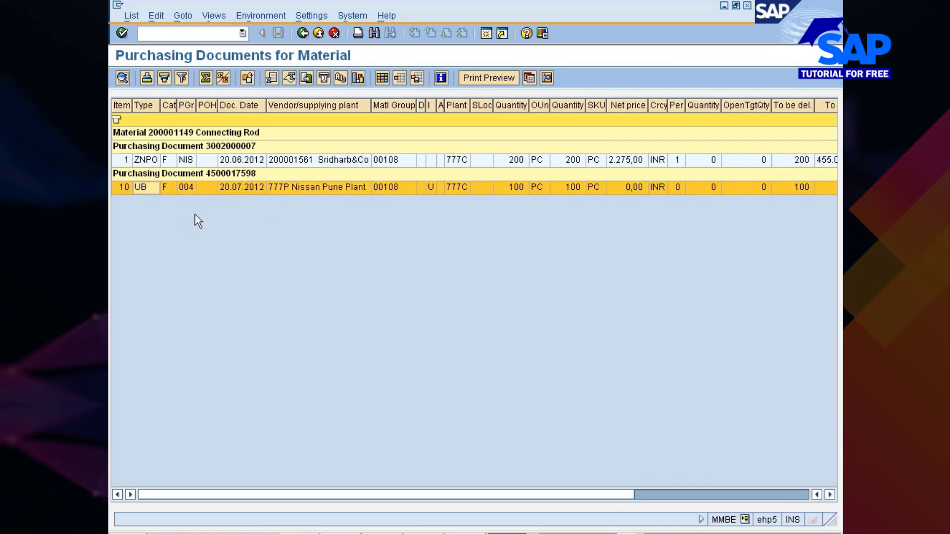
{"action": "left_click", "coordinate": [289, 188]}
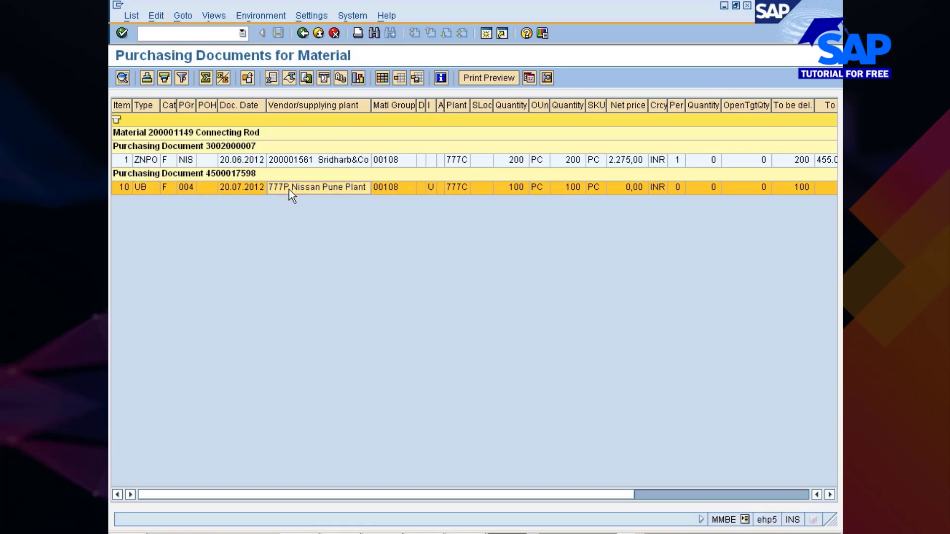
{"action": "left_click", "coordinate": [459, 187]}
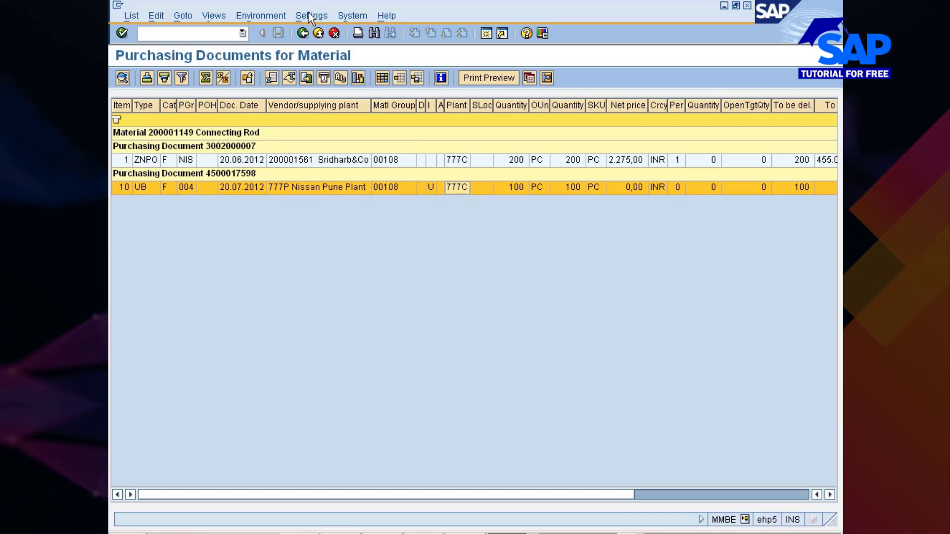
{"action": "left_click", "coordinate": [302, 34]}
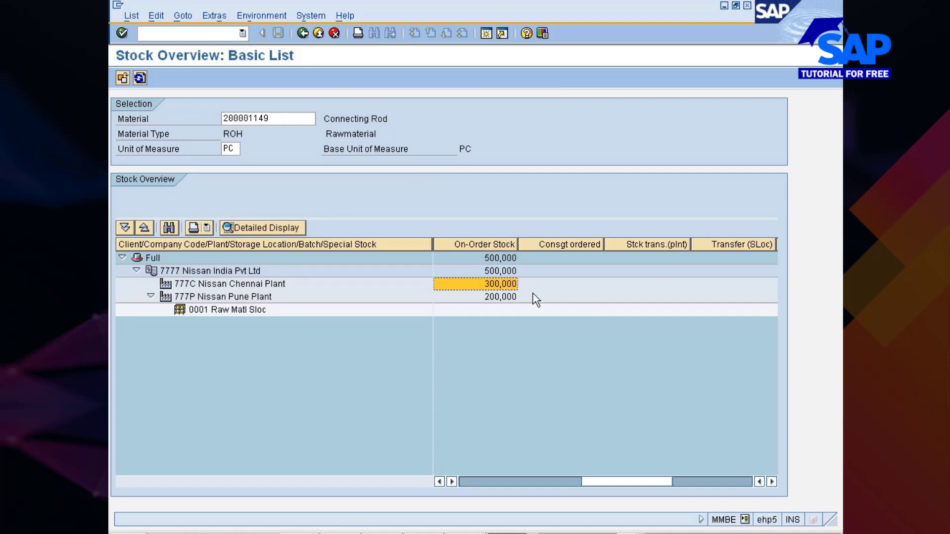
- Open the Stock/Requirements List of material 200001149 for 777C Nissan Chennai Plant
{"action": "left_click", "coordinate": [243, 286]}
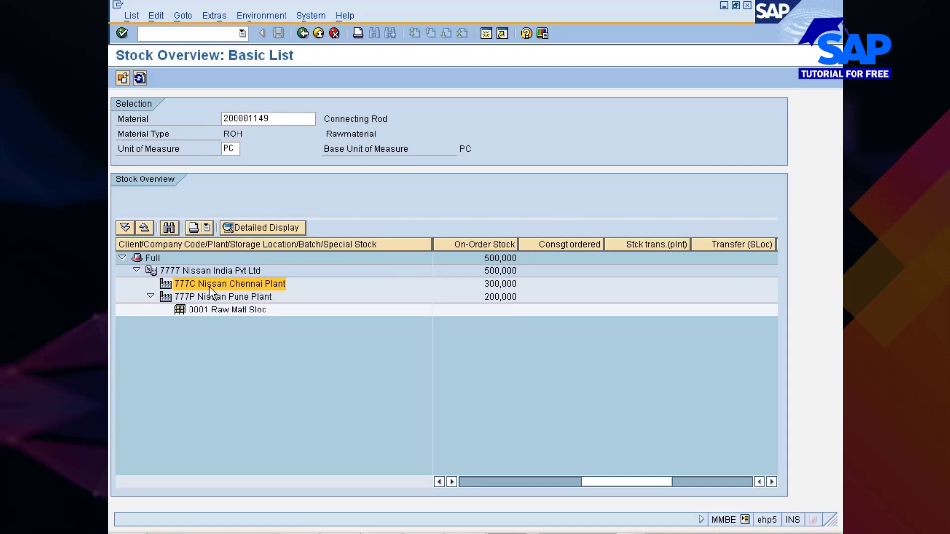
{"action": "left_click", "coordinate": [260, 16]}
{"action": "left_click", "coordinate": [271, 33]}
- Switch to the browser, open the Rediff MoneyWiz home page, and return to the stock overview session in SAP
{"action": "left_click", "coordinate": [299, 533]}
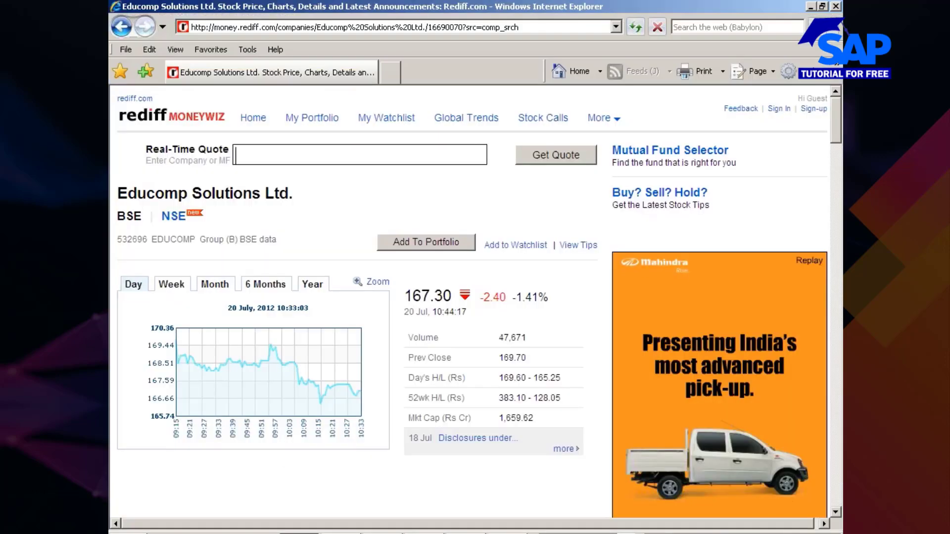
{"action": "left_click", "coordinate": [257, 122]}
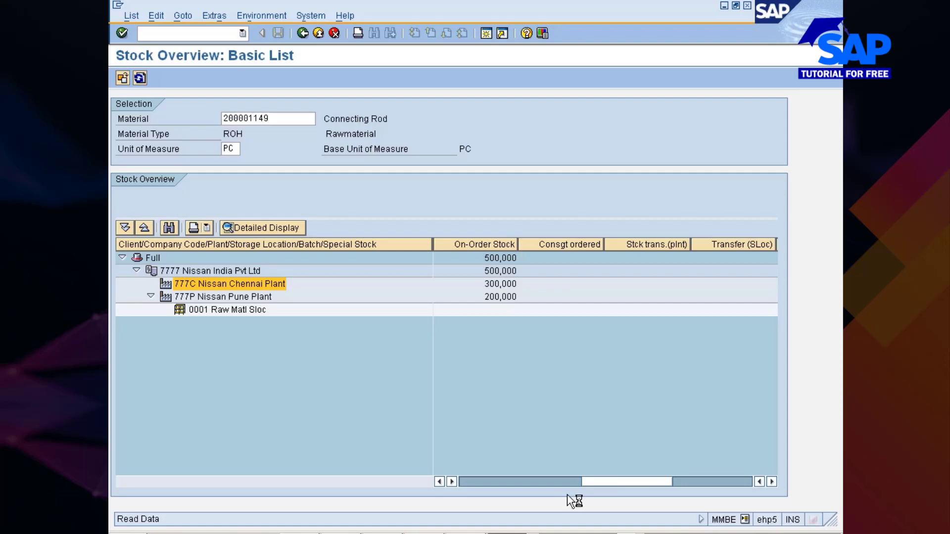
{"action": "left_click", "coordinate": [549, 528]}
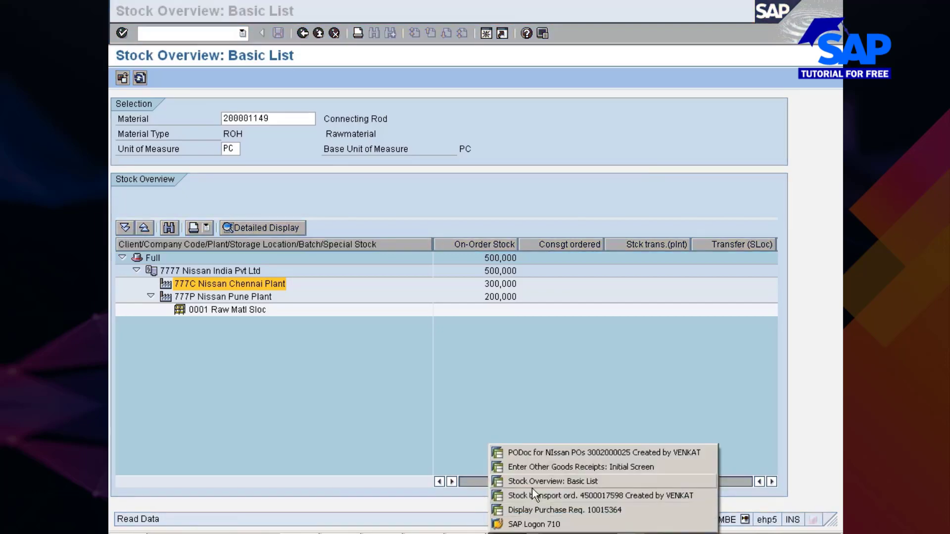
{"action": "left_click", "coordinate": [533, 486]}
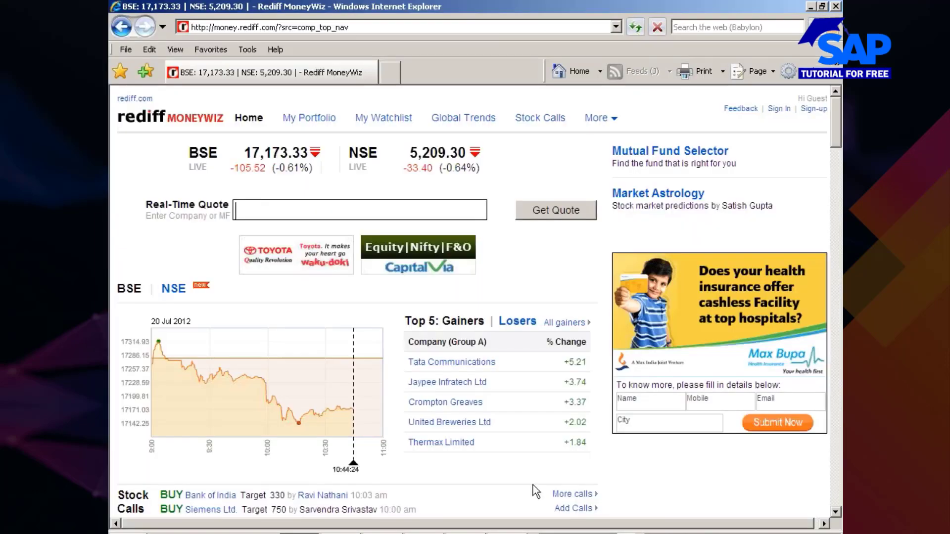
{"action": "left_click", "coordinate": [514, 531]}
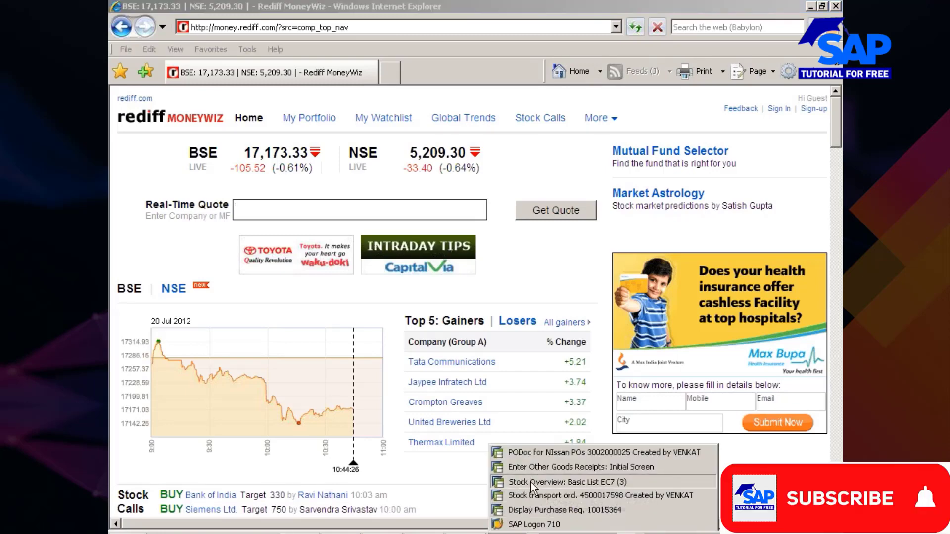
{"action": "left_click", "coordinate": [530, 482]}
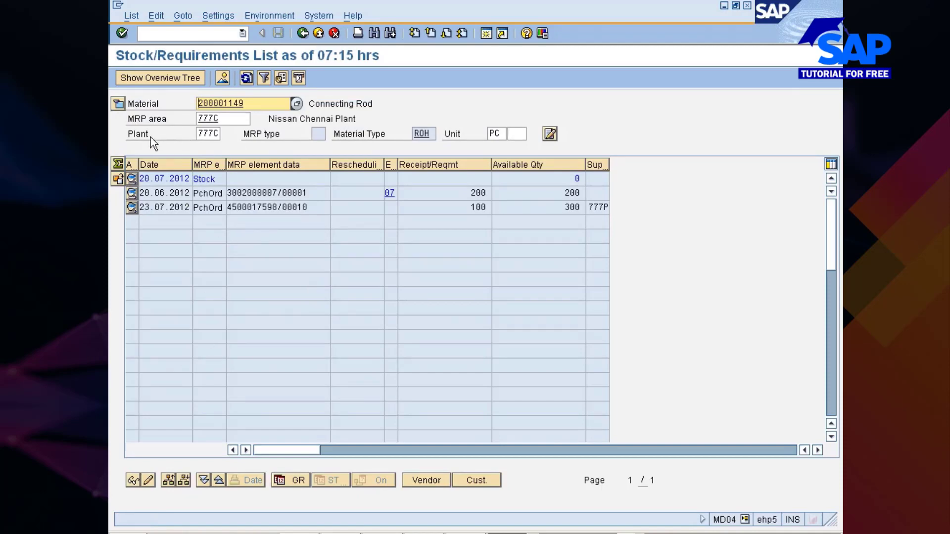
- Examine the plant and the stock transport order's element data, receipt quantity and available quantity in the 777C Stock/Requirements List
{"action": "left_click_drag", "start_coordinate": [198, 133], "coordinate": [219, 134]}
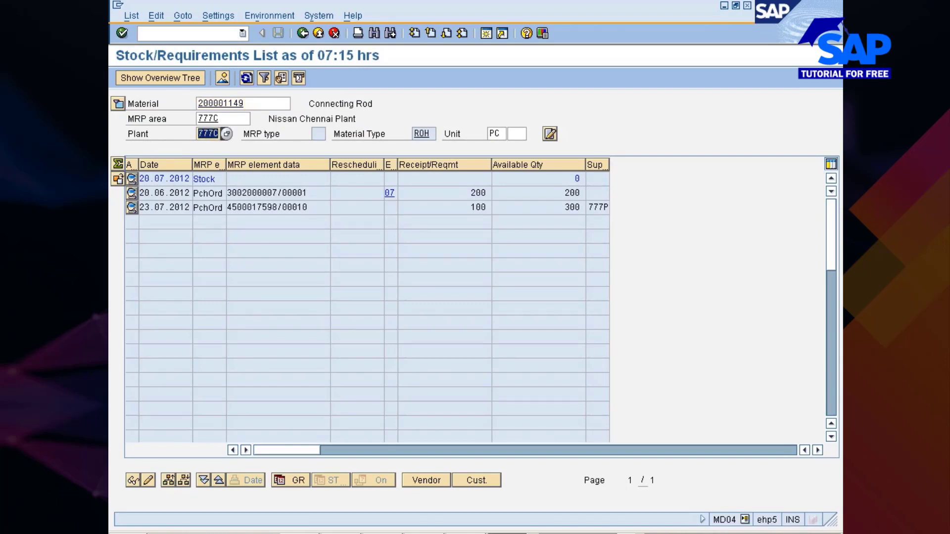
{"action": "left_click", "coordinate": [219, 133]}
{"action": "left_click_drag", "start_coordinate": [308, 207], "coordinate": [231, 208]}
{"action": "key", "text": "ctrl+c"}
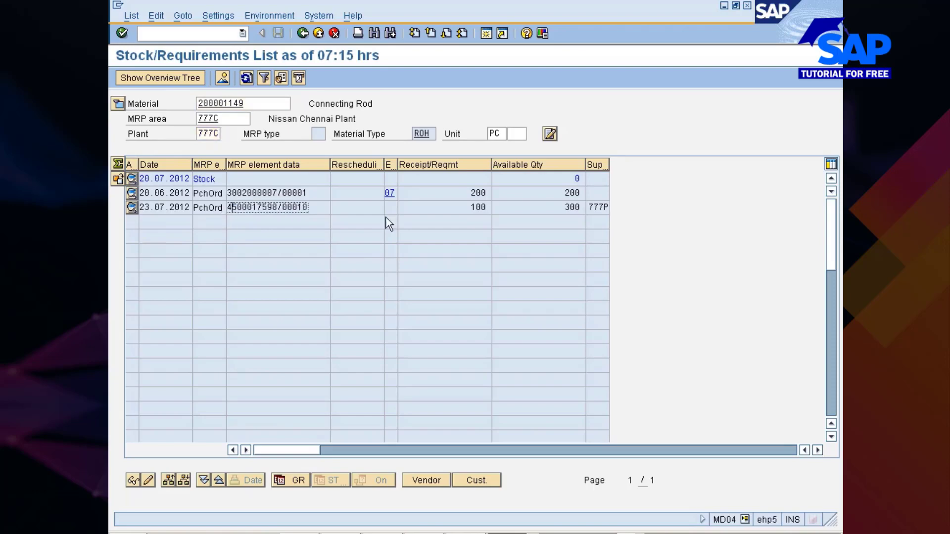
{"action": "left_click", "coordinate": [472, 207]}
{"action": "left_click_drag", "start_coordinate": [471, 207], "coordinate": [487, 208]}
{"action": "left_click", "coordinate": [488, 208]}
{"action": "left_click", "coordinate": [584, 192]}
{"action": "left_click_drag", "start_coordinate": [565, 207], "coordinate": [580, 207]}
{"action": "left_click", "coordinate": [585, 208]}
- Widen the Suppl./Receiving column and check the supplying plant on the stock transport order line
{"action": "left_click_drag", "start_coordinate": [609, 168], "coordinate": [660, 168]}
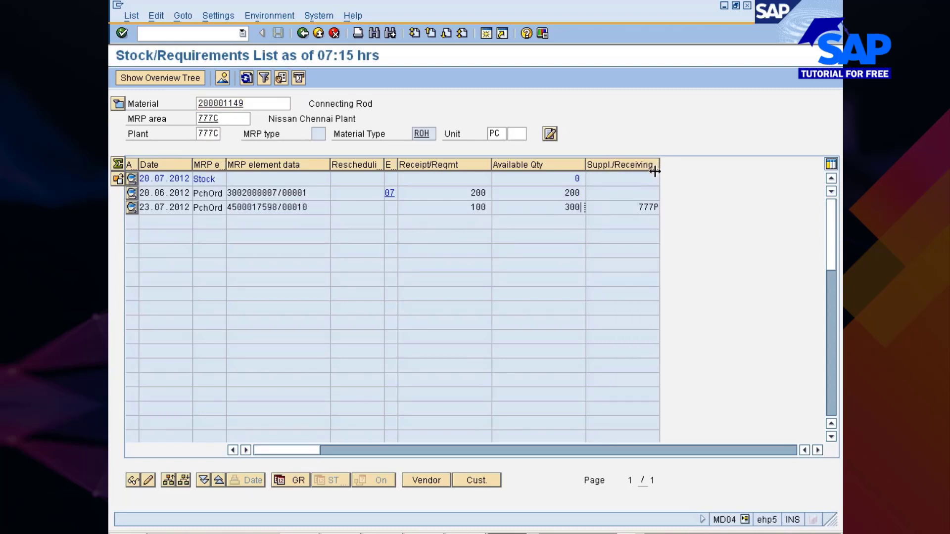
{"action": "left_click_drag", "start_coordinate": [639, 207], "coordinate": [658, 207]}
{"action": "left_click", "coordinate": [658, 207]}
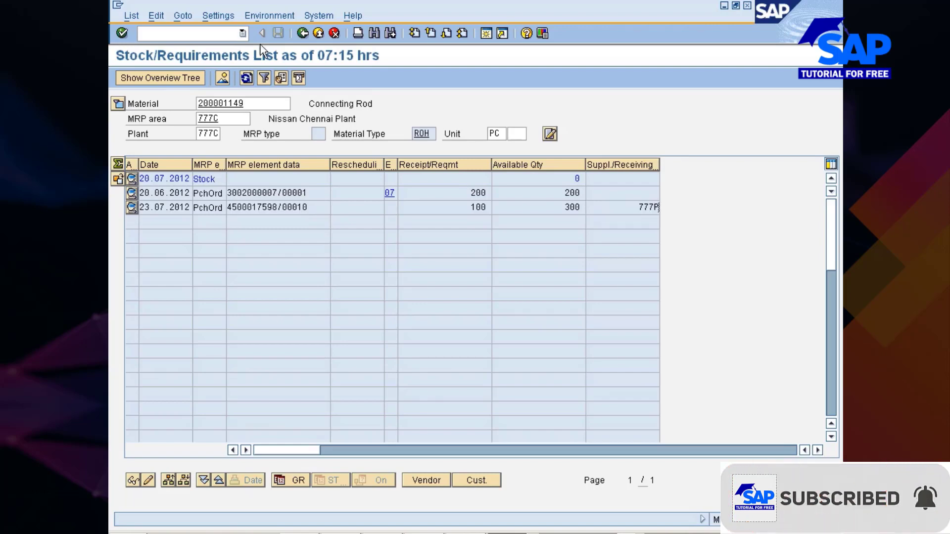
- Recheck plant 777C and the stock transport order's element data, and leave the list for the stock overview
{"action": "left_click", "coordinate": [302, 34]}
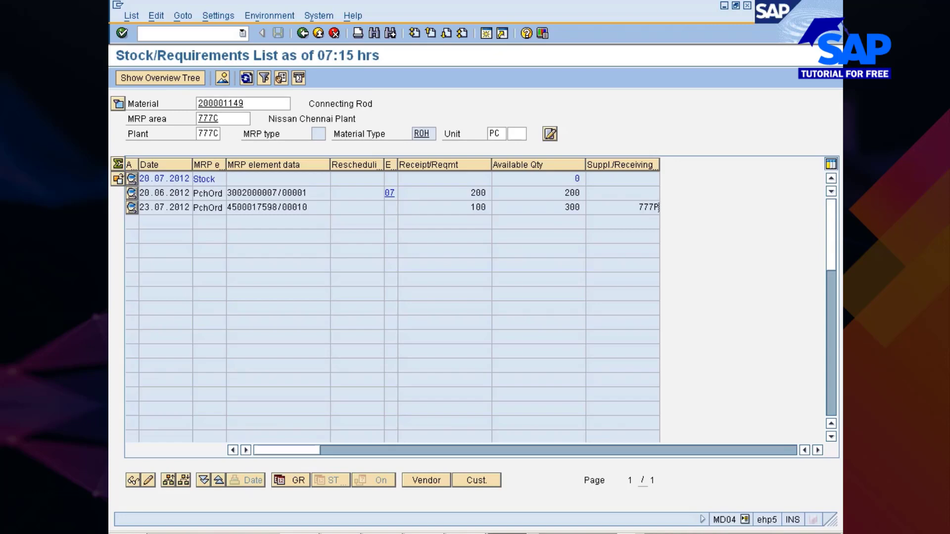
{"action": "left_click_drag", "start_coordinate": [198, 134], "coordinate": [218, 133]}
{"action": "left_click", "coordinate": [307, 207]}
{"action": "left_click_drag", "start_coordinate": [307, 207], "coordinate": [229, 207]}
{"action": "left_click", "coordinate": [307, 34]}
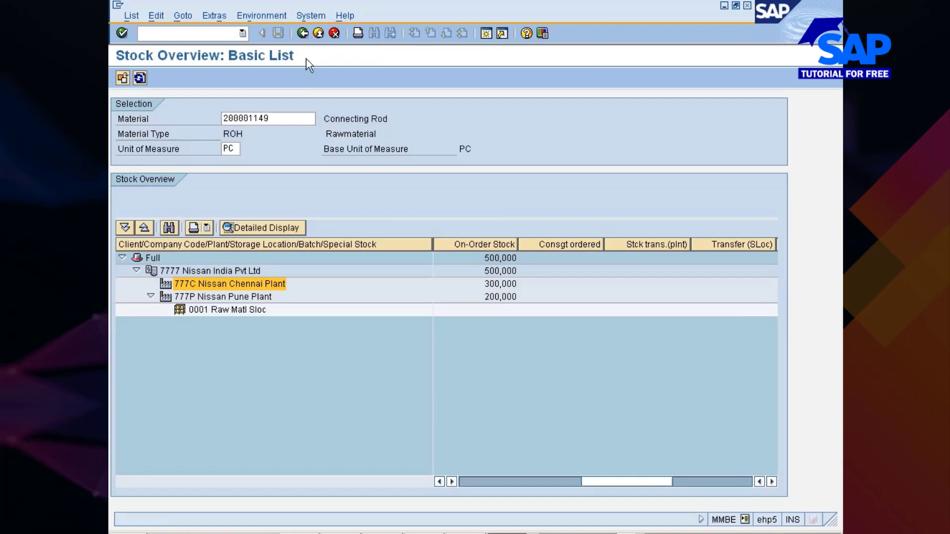
- Open the Stock/Requirements List of material 200001149 for 777P Nissan Pune Plant
{"action": "left_click", "coordinate": [246, 299]}
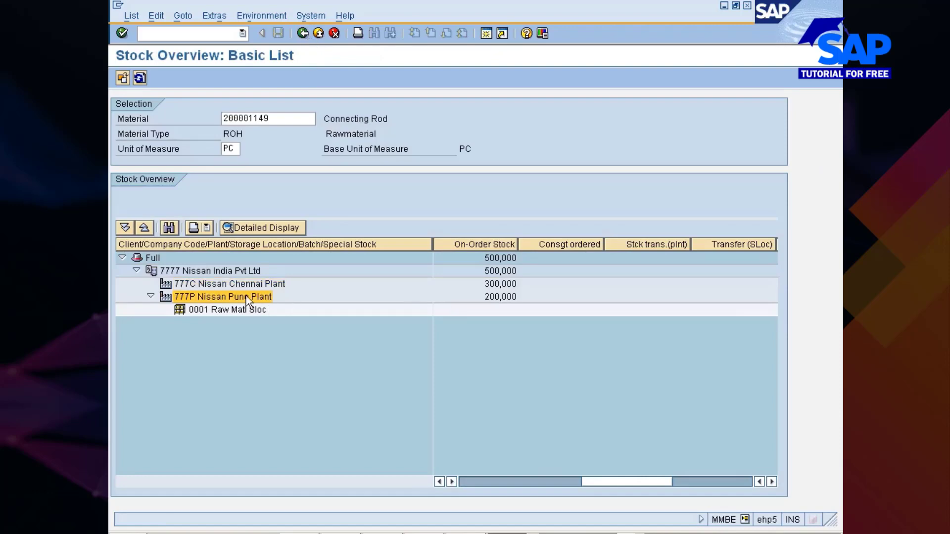
{"action": "left_click", "coordinate": [265, 14]}
{"action": "left_click", "coordinate": [268, 48]}
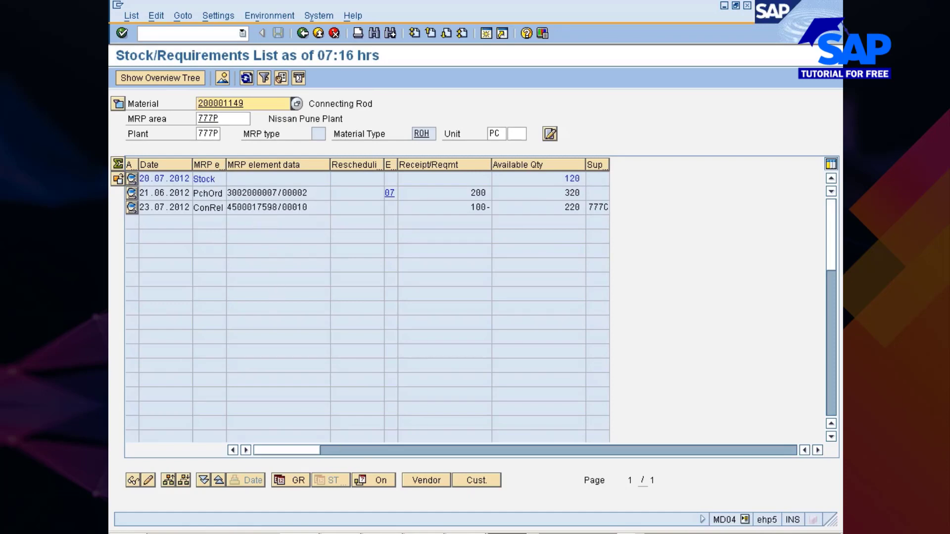
- Switch to the stock transport order session to view its item, and return to the 777P Stock/Requirements List
{"action": "left_click", "coordinate": [508, 533]}
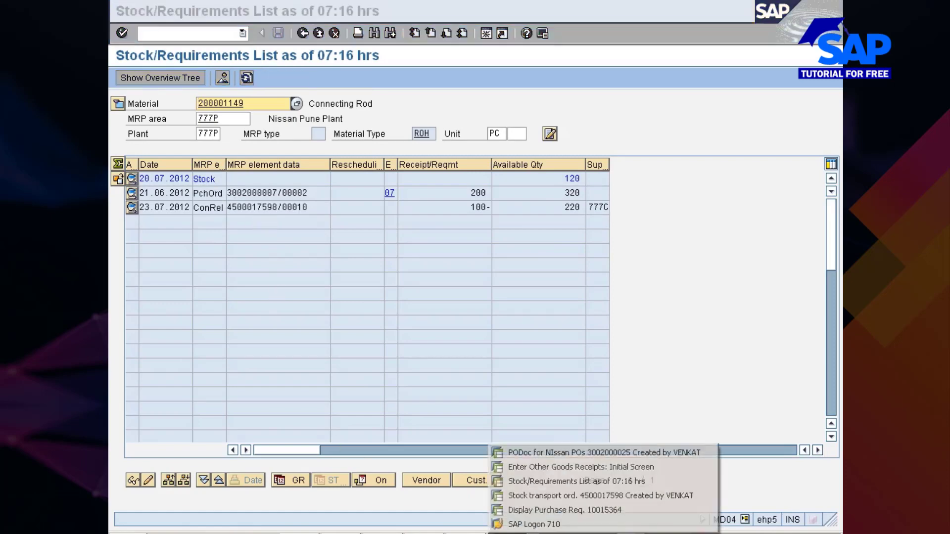
{"action": "left_click", "coordinate": [551, 495]}
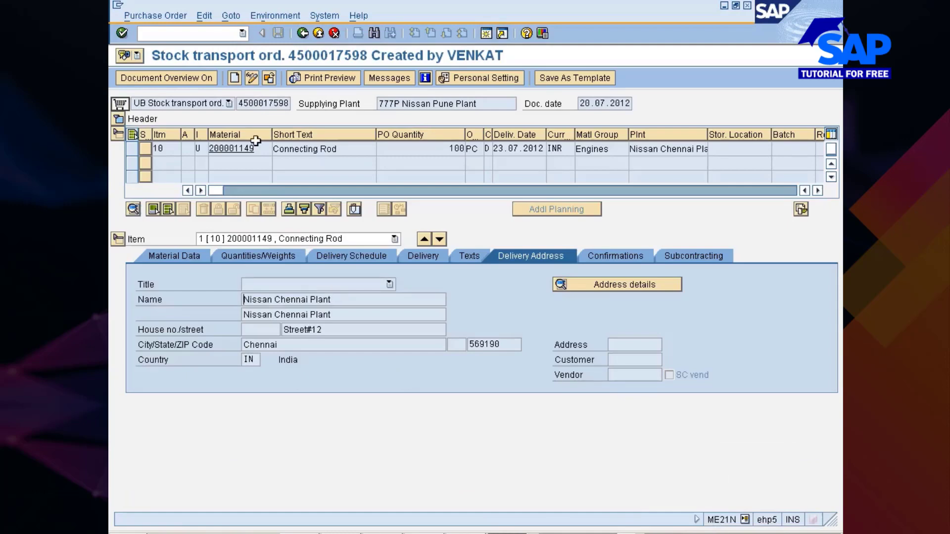
{"action": "key", "text": "alt+Tab"}
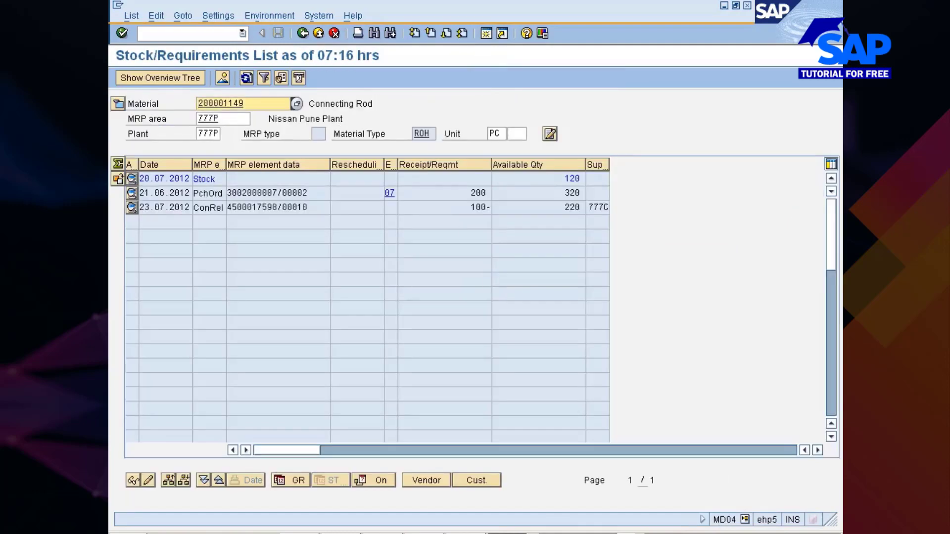
- Examine the ConRel line's requirement quantity and receiving plant and the purchase order line's available quantity for 777P, and leave the list
{"action": "left_click_drag", "start_coordinate": [471, 207], "coordinate": [491, 208]}
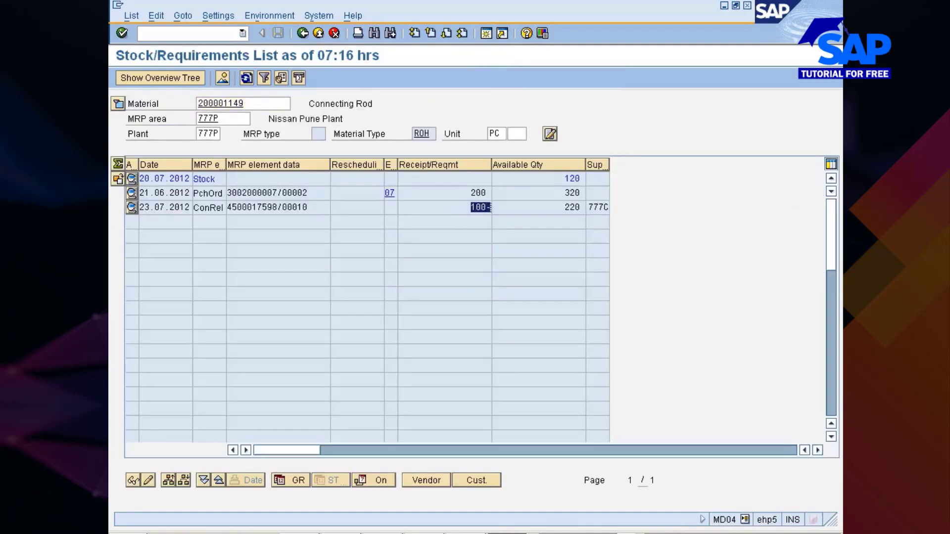
{"action": "key", "text": "ctrl+c"}
{"action": "left_click", "coordinate": [608, 206]}
{"action": "left_click_drag", "start_coordinate": [593, 207], "coordinate": [609, 207]}
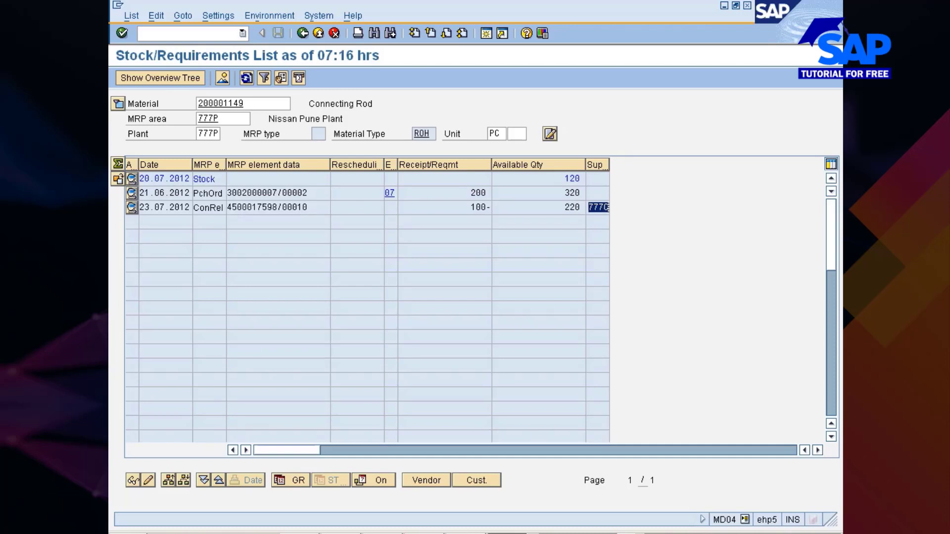
{"action": "left_click", "coordinate": [622, 210]}
{"action": "left_click_drag", "start_coordinate": [566, 193], "coordinate": [585, 193]}
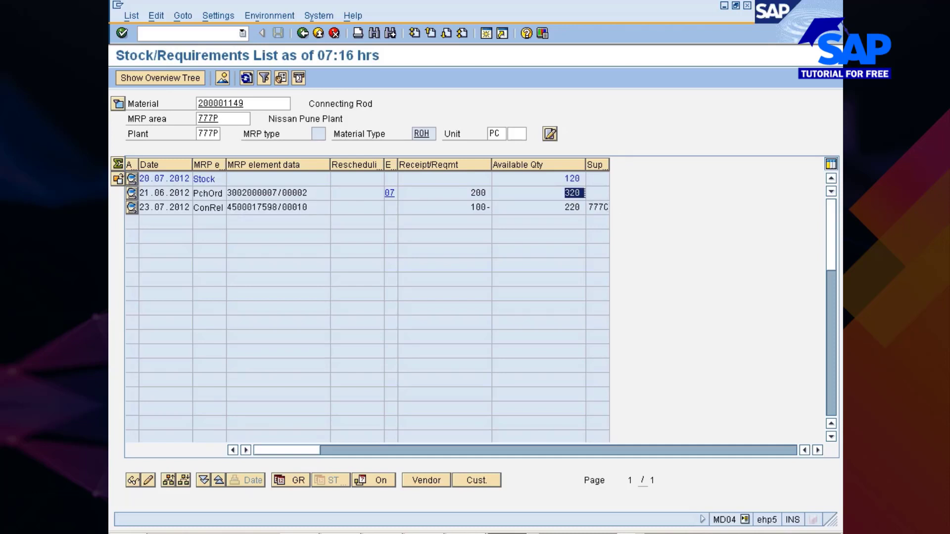
{"action": "left_click", "coordinate": [585, 193]}
{"action": "left_click", "coordinate": [303, 34]}
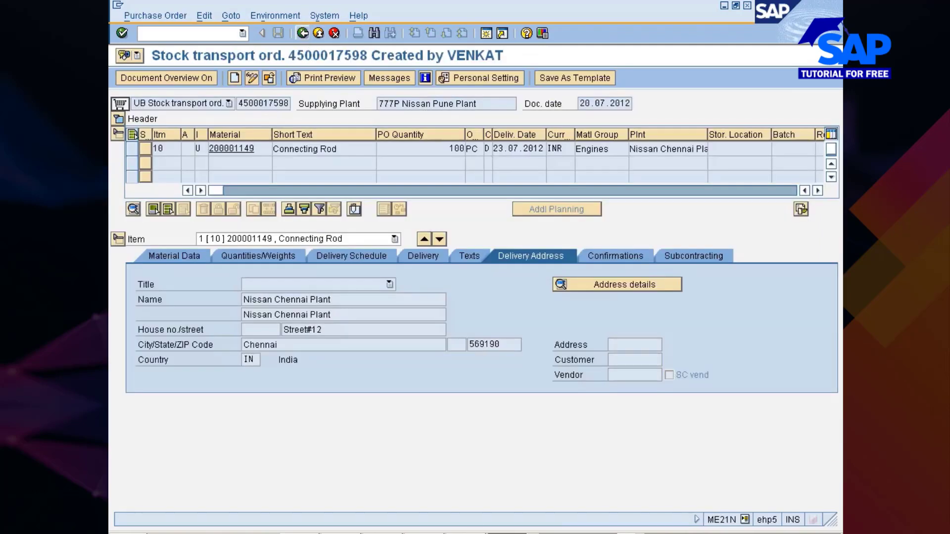
- View the slide on stock transfers using stock transport orders, and switch back to SAP
{"action": "left_click", "coordinate": [485, 533]}
{"action": "left_click", "coordinate": [445, 496]}
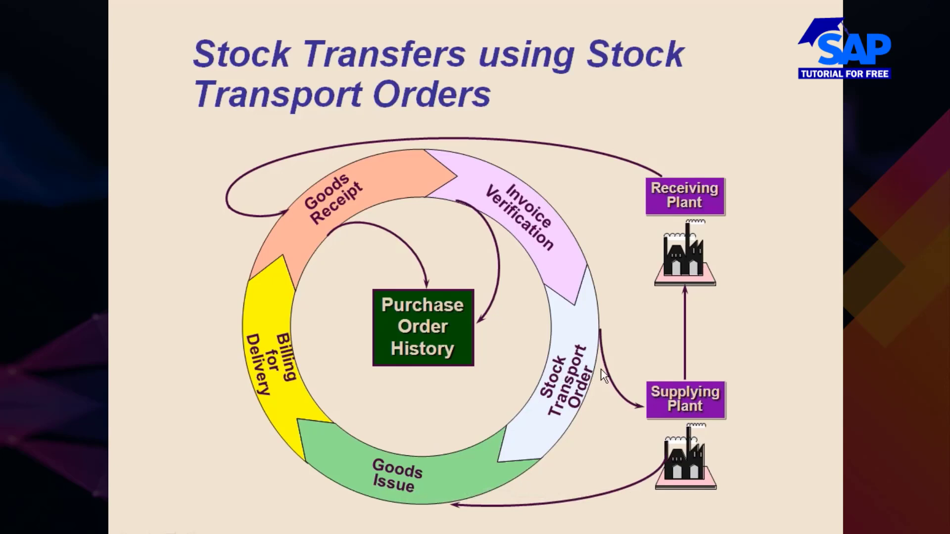
{"action": "key", "text": "alt+Tab"}
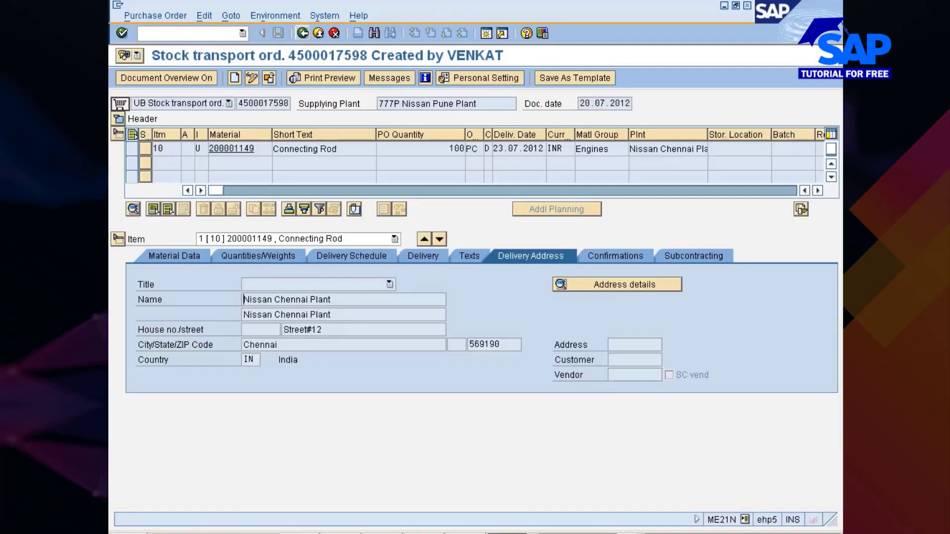
- Switch to the Enter Other Goods Receipts session and start the transfer posting transaction with /nmb1b
{"action": "left_click", "coordinate": [524, 533]}
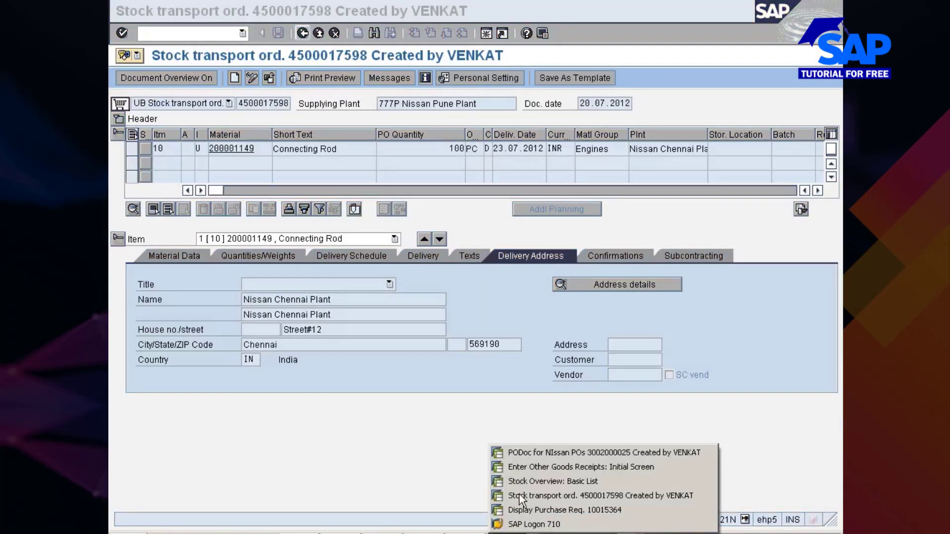
{"action": "left_click", "coordinate": [540, 467]}
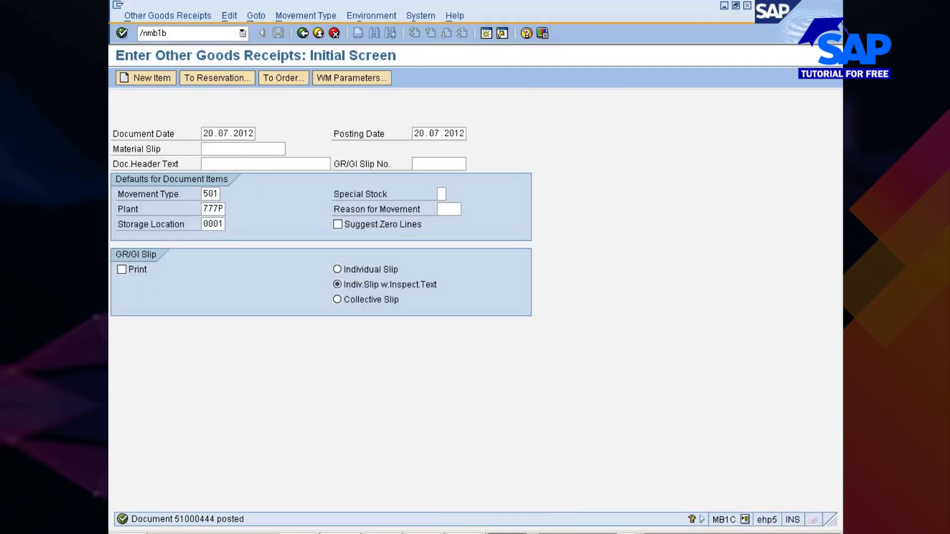
{"action": "left_click", "coordinate": [171, 33]}
{"action": "key", "text": "Return"}
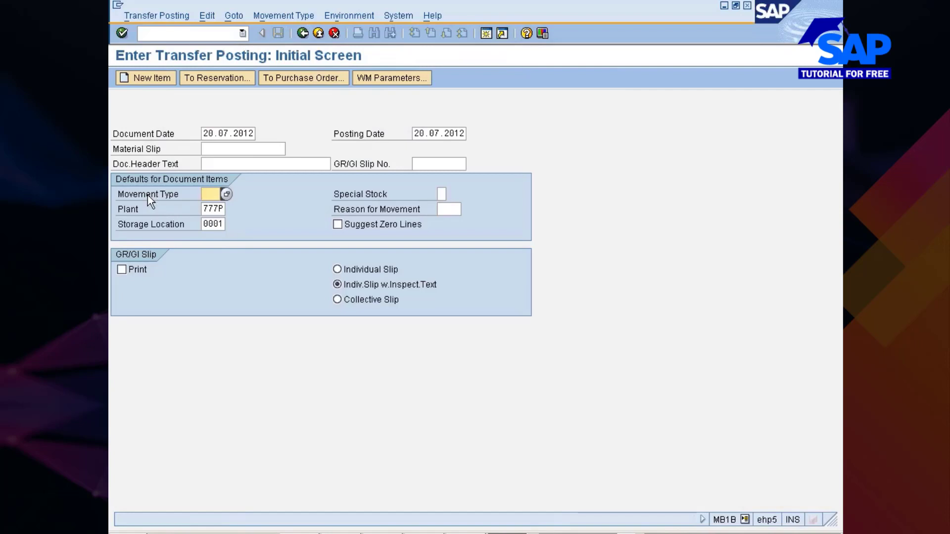
{"action": "left_click", "coordinate": [265, 15]}
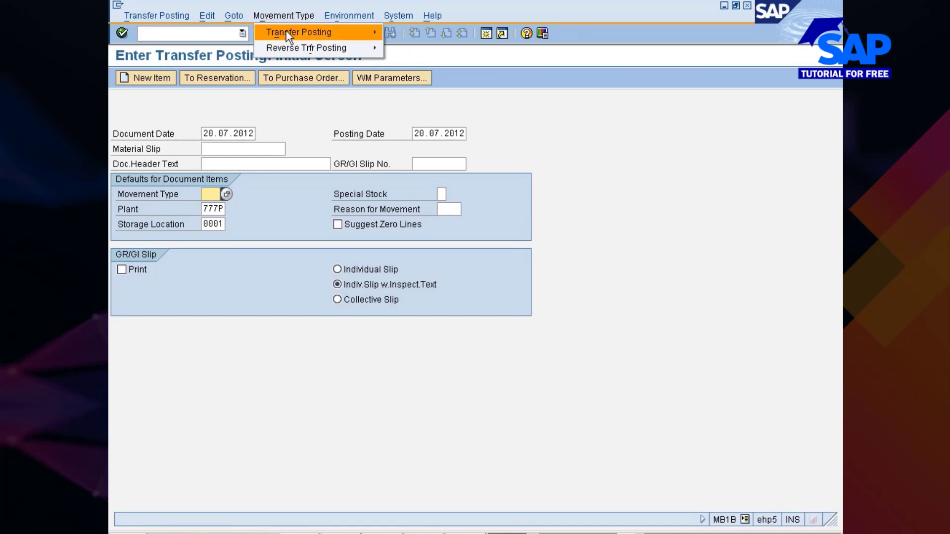
{"action": "mouse_move", "coordinate": [286, 31]}
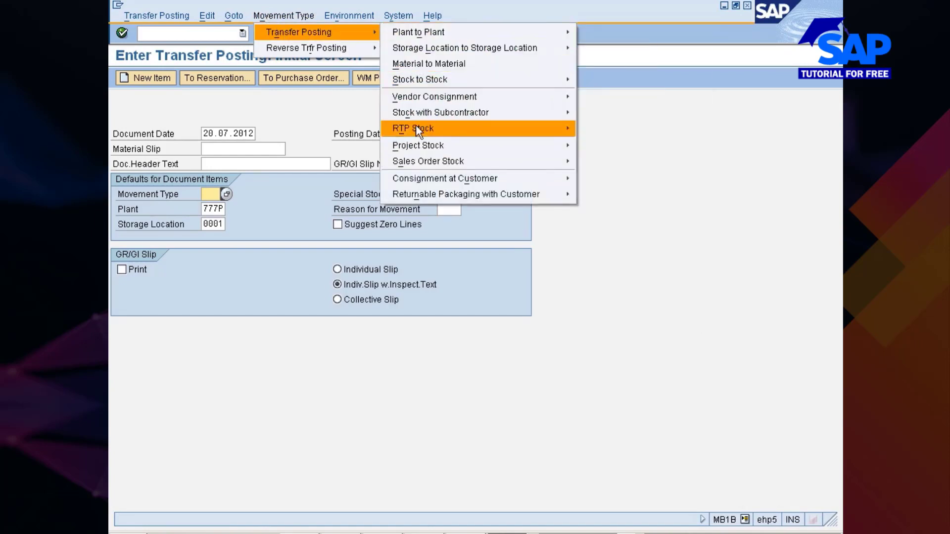
{"action": "mouse_move", "coordinate": [407, 196]}
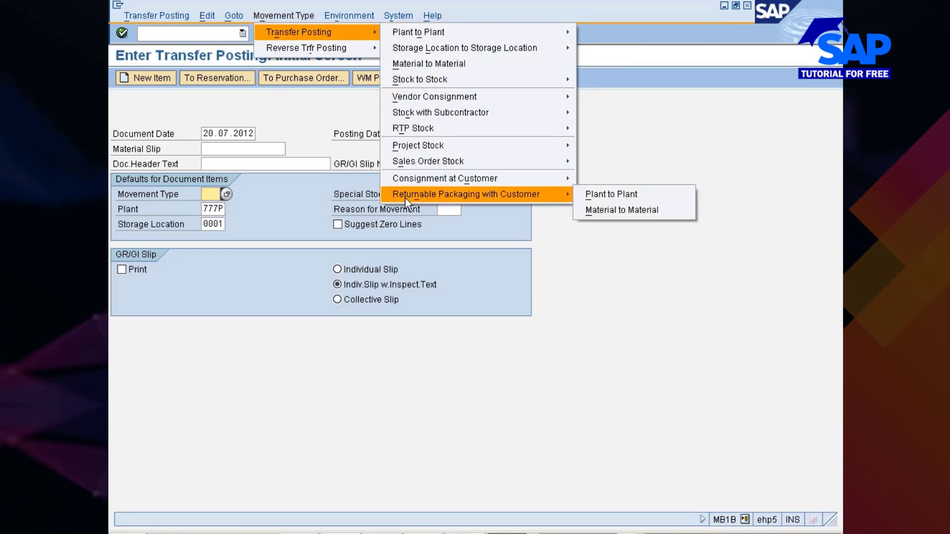
{"action": "mouse_move", "coordinate": [431, 32]}
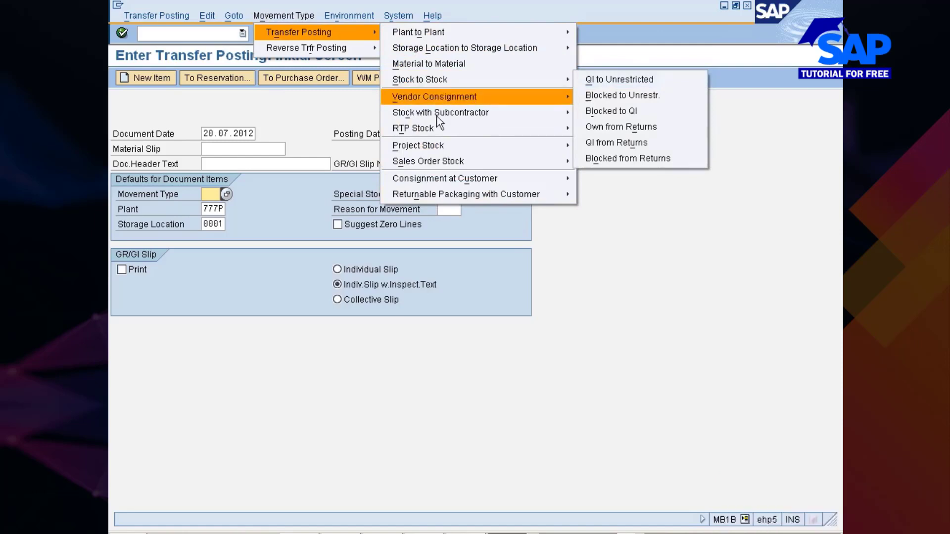
{"action": "left_click", "coordinate": [640, 293]}
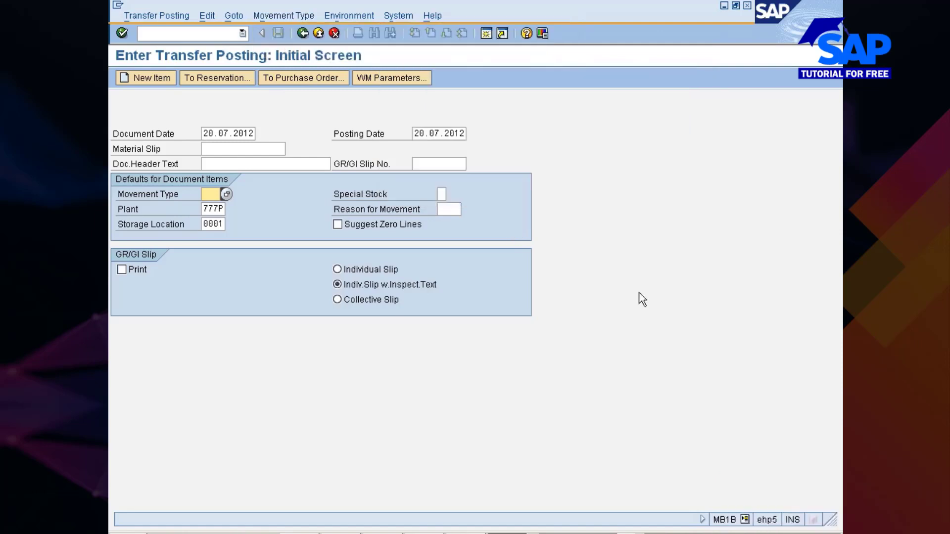
- Create the transfer posting with reference to a purchase order, using movement type 351 for transfer to stock in transit from unrestricted-use
{"action": "left_click", "coordinate": [290, 81]}
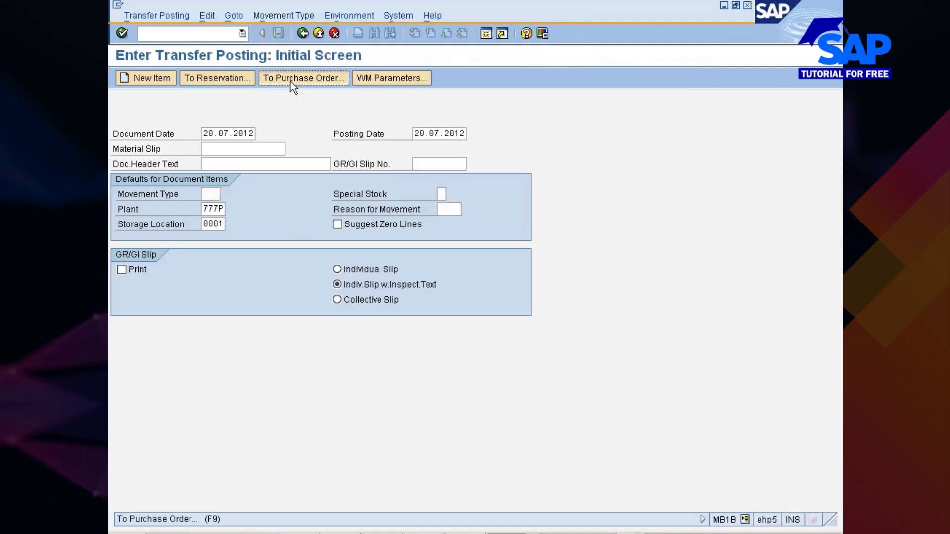
{"action": "left_click", "coordinate": [290, 82]}
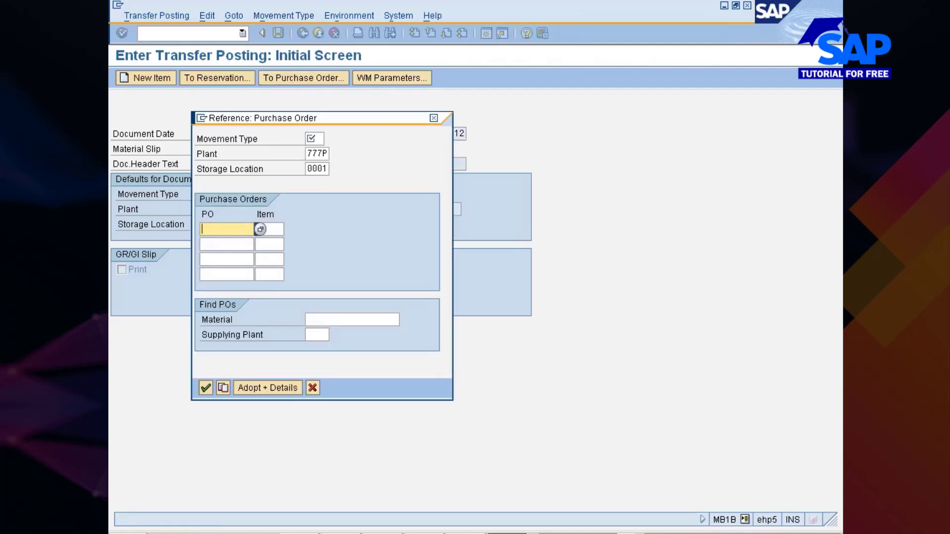
{"action": "left_click", "coordinate": [322, 140]}
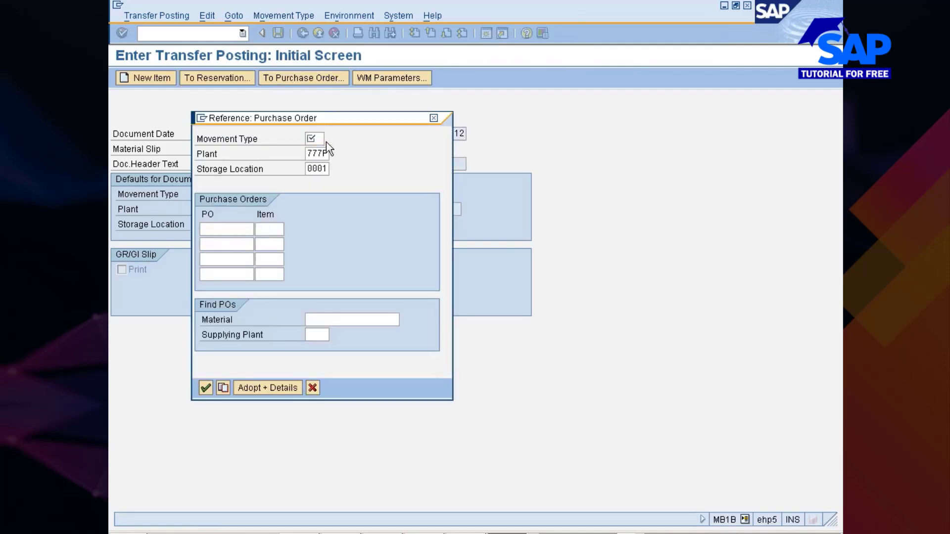
{"action": "left_click", "coordinate": [328, 140]}
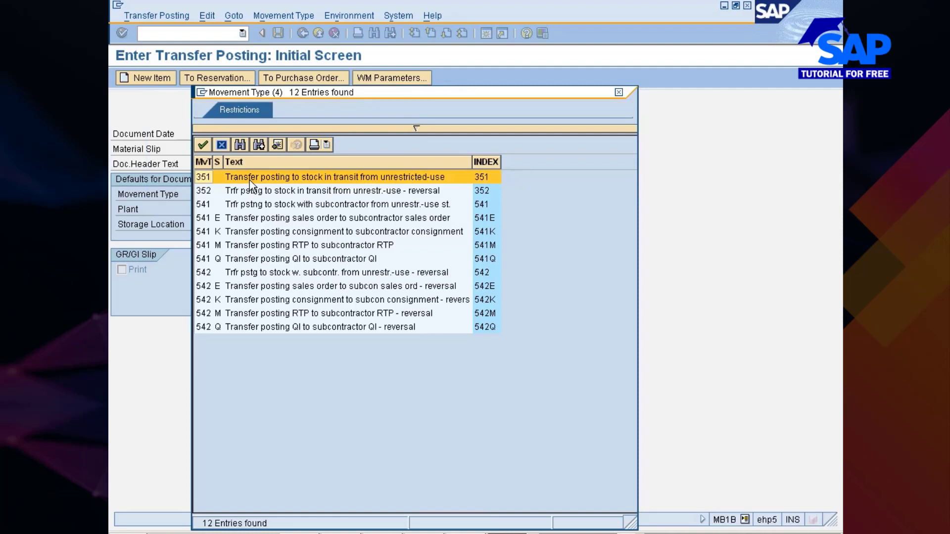
{"action": "double_click", "coordinate": [347, 179]}
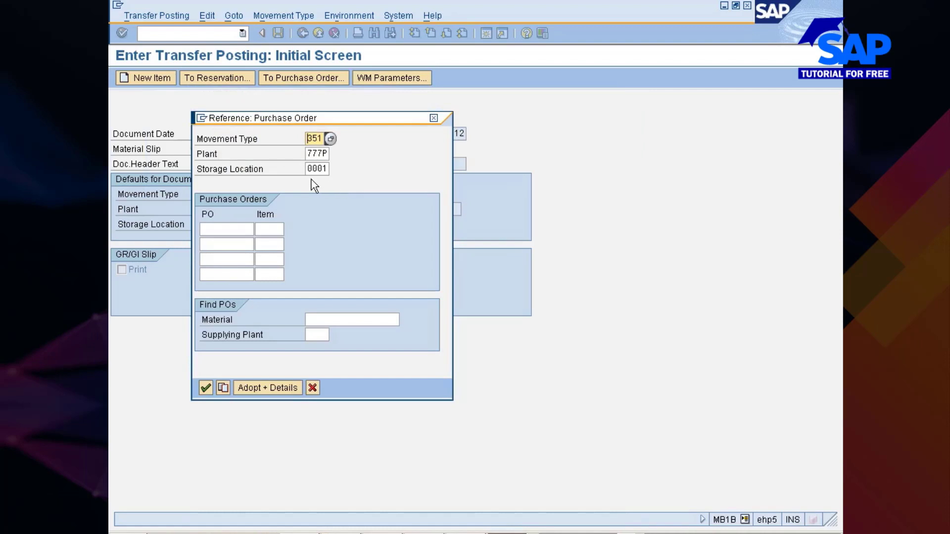
- Check the plant and storage location defaults in the purchase order reference
{"action": "key", "text": "Tab"}
{"action": "key", "text": "shift+Right"}
{"action": "key", "text": "shift+Right"}
{"action": "key", "text": "shift+Right"}
{"action": "key", "text": "shift+Right"}
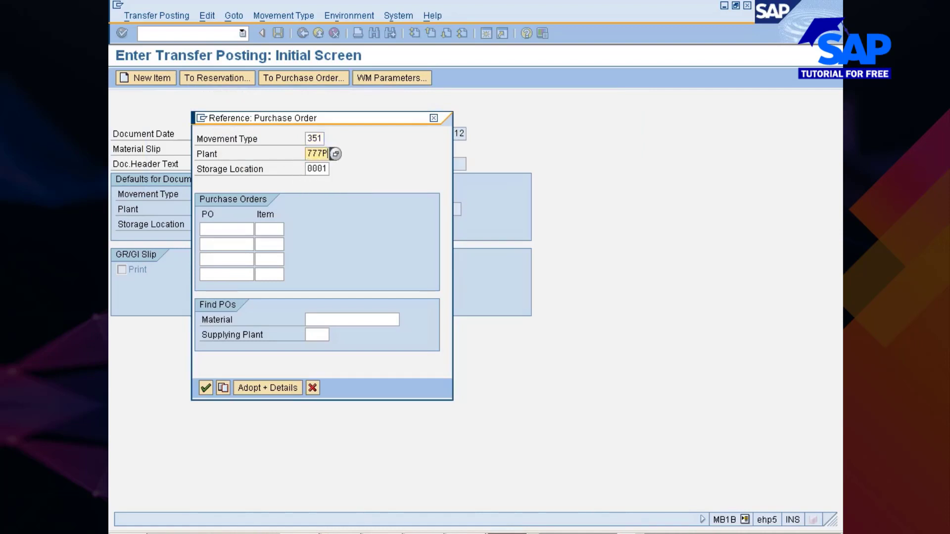
{"action": "key", "text": "Tab"}
{"action": "key", "text": "shift+Right"}
{"action": "key", "text": "shift+Right"}
{"action": "key", "text": "shift+Right"}
{"action": "key", "text": "shift+Right"}
- Copy the purchase order number from the stock transport order session into the first PO line of the transfer posting reference
{"action": "left_click", "coordinate": [232, 227]}
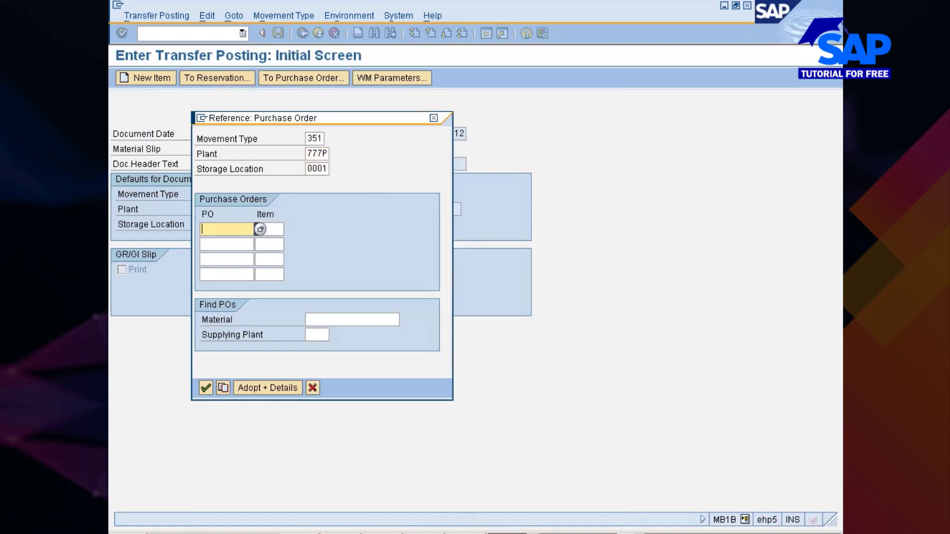
{"action": "left_click", "coordinate": [530, 494]}
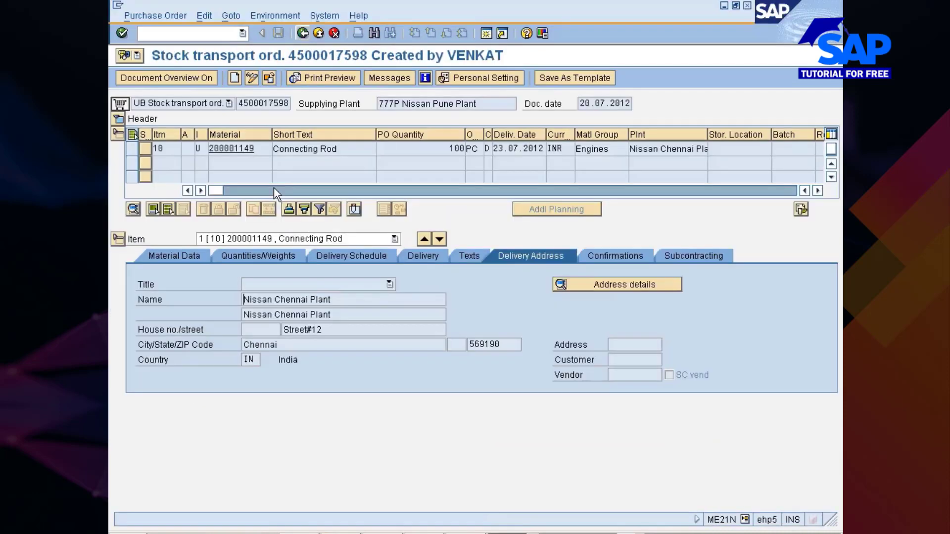
{"action": "left_click_drag", "start_coordinate": [238, 103], "coordinate": [295, 102]}
{"action": "key", "text": "ctrl+c"}
{"action": "key", "text": "alt+Tab"}
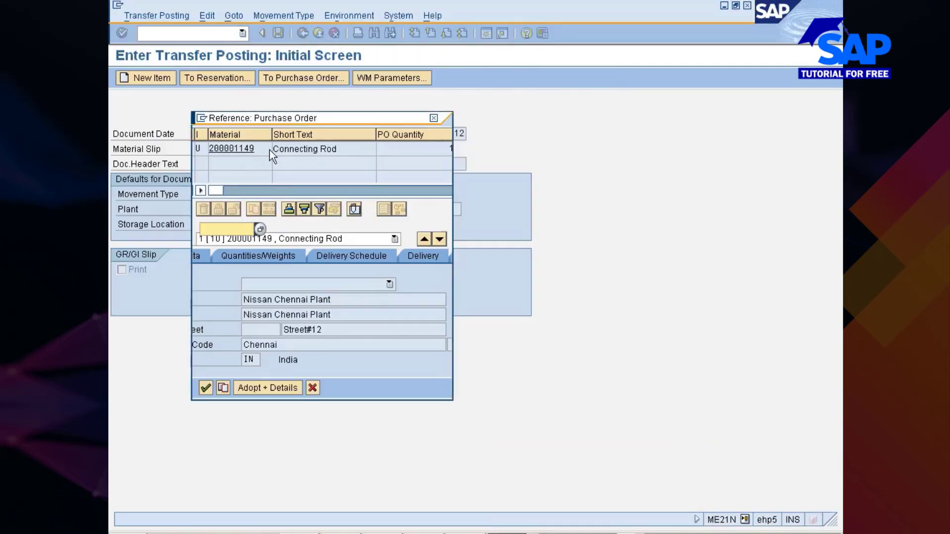
{"action": "key", "text": "ctrl+v"}
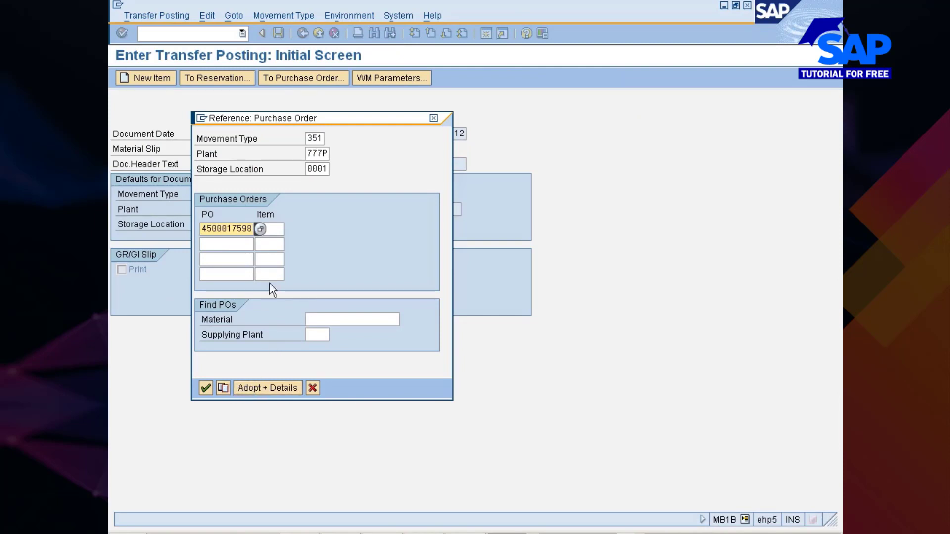
- Adopt the referenced purchase order item with its details and take it over into the transfer posting overview
{"action": "left_click_drag", "start_coordinate": [301, 124], "coordinate": [397, 100]}
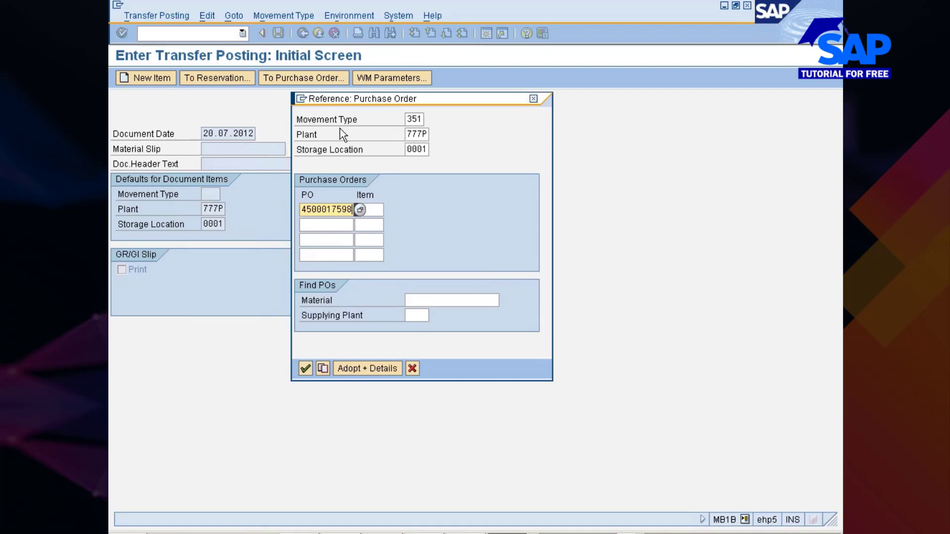
{"action": "left_click_drag", "start_coordinate": [297, 121], "coordinate": [426, 121]}
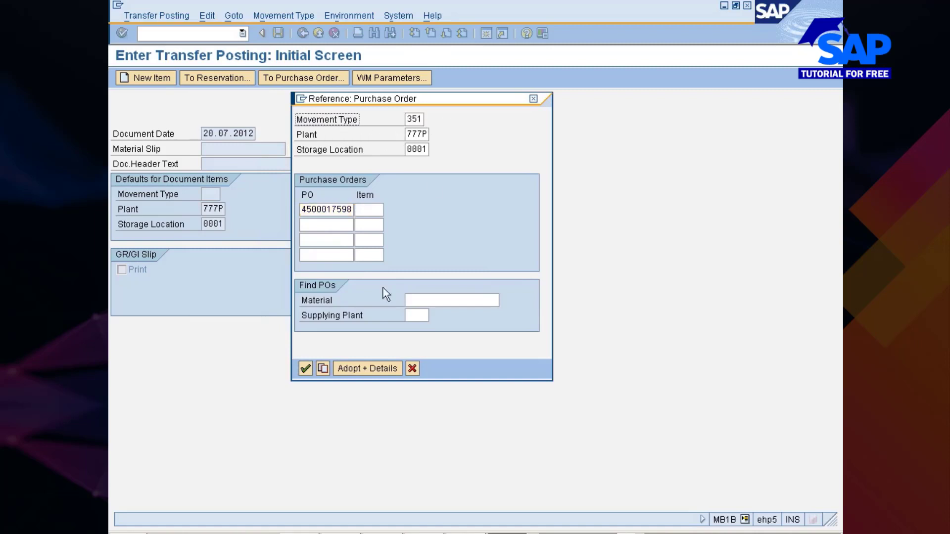
{"action": "left_click", "coordinate": [348, 368]}
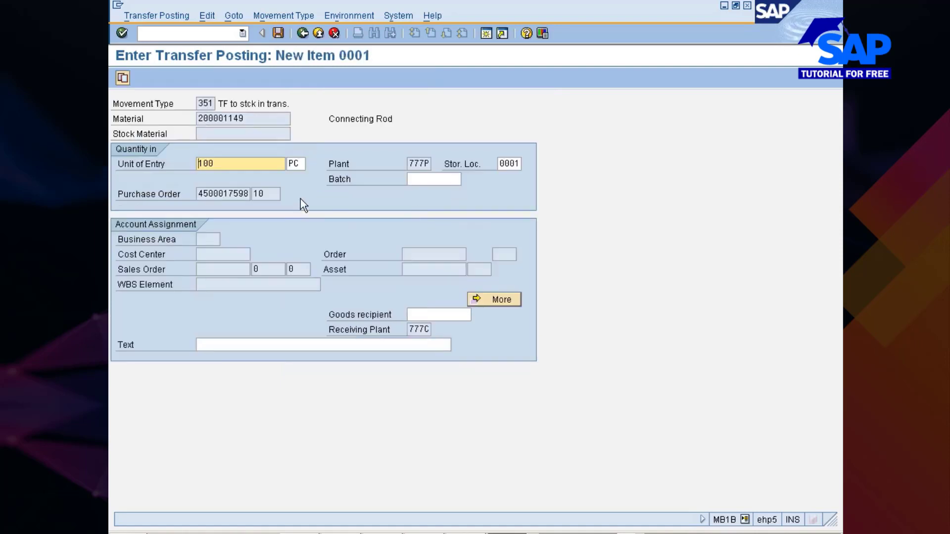
{"action": "left_click", "coordinate": [123, 79]}
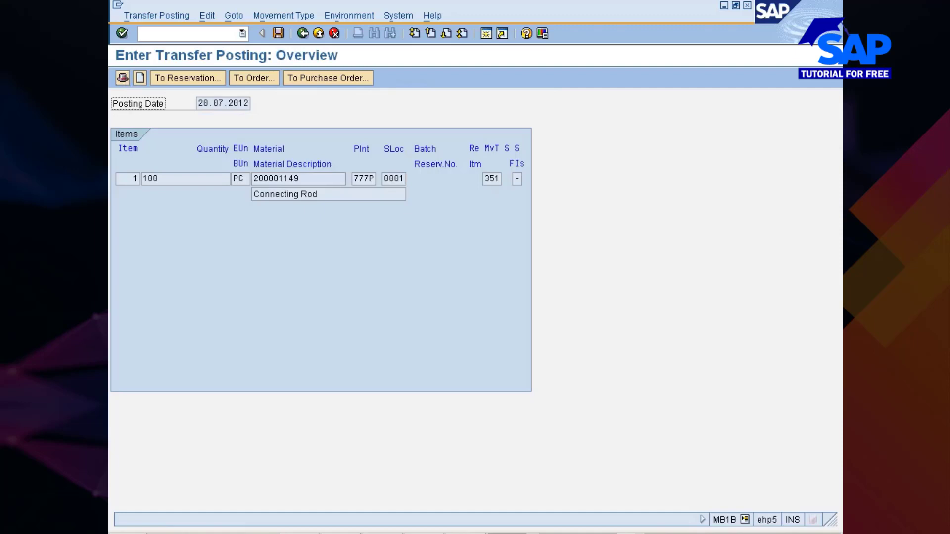
- Check the connecting rod item's material and movement type in the overview, and post the transfer
{"action": "left_click", "coordinate": [499, 179]}
{"action": "left_click", "coordinate": [317, 178]}
{"action": "left_click", "coordinate": [496, 179]}
{"action": "left_click", "coordinate": [277, 31]}
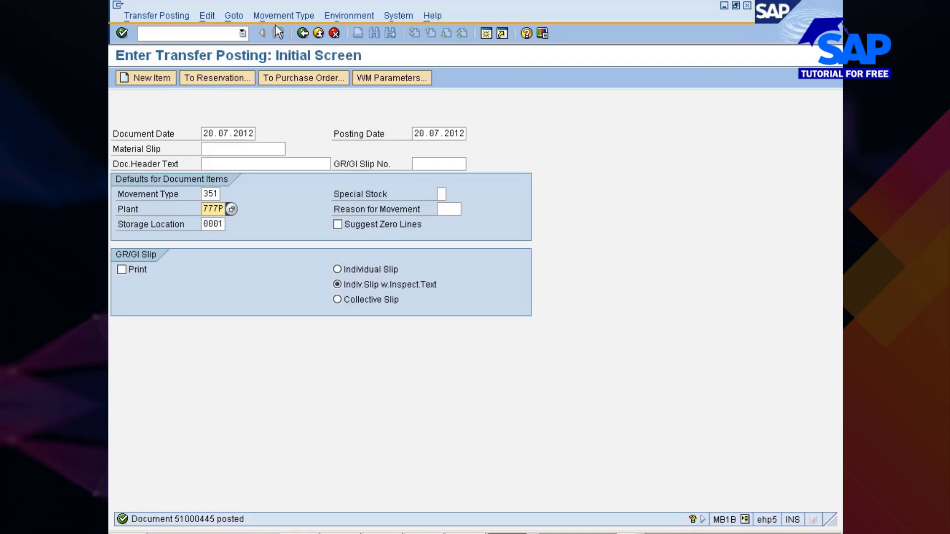
- Display the material document of the posted transfer to view its issuing and receiving plant items
{"action": "left_click", "coordinate": [157, 15]}
{"action": "left_click", "coordinate": [161, 92]}
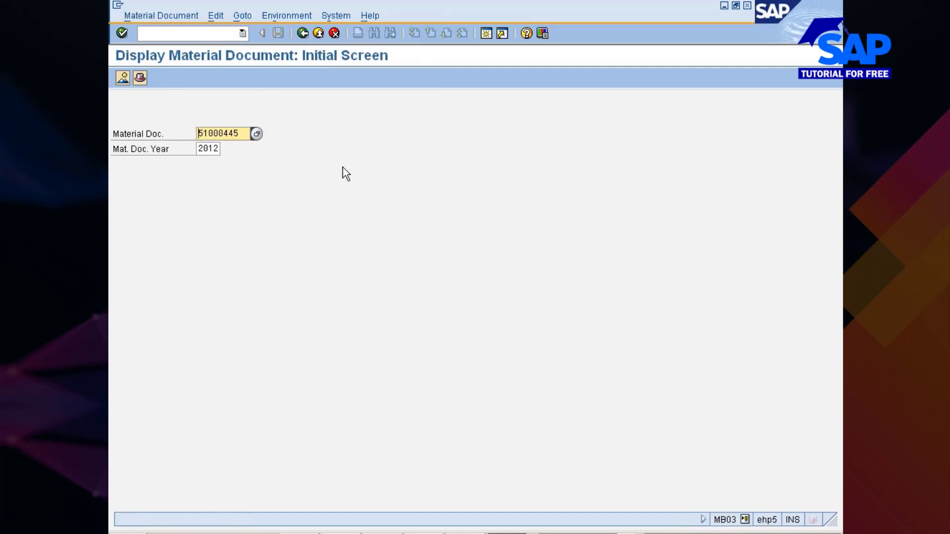
{"action": "key", "text": "Return"}
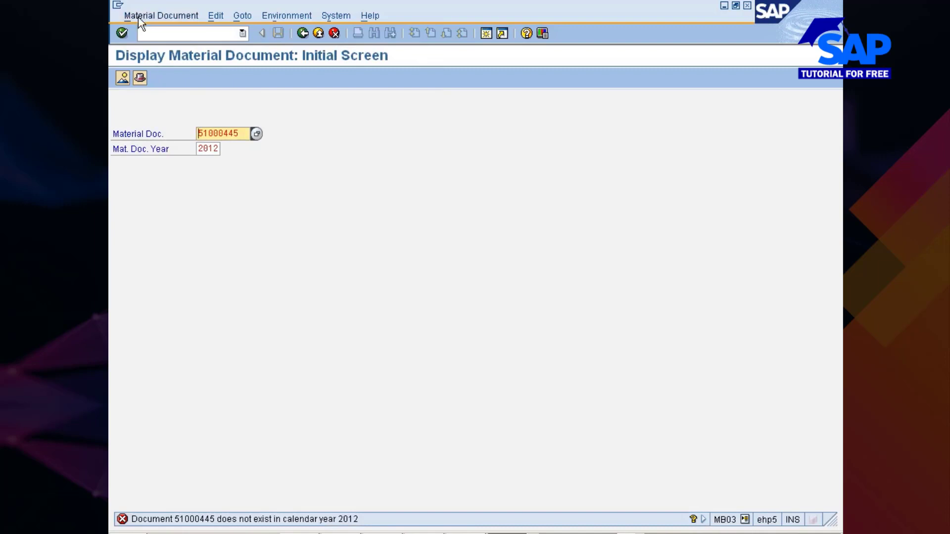
{"action": "key", "text": "Return"}
{"action": "left_click", "coordinate": [168, 15]}
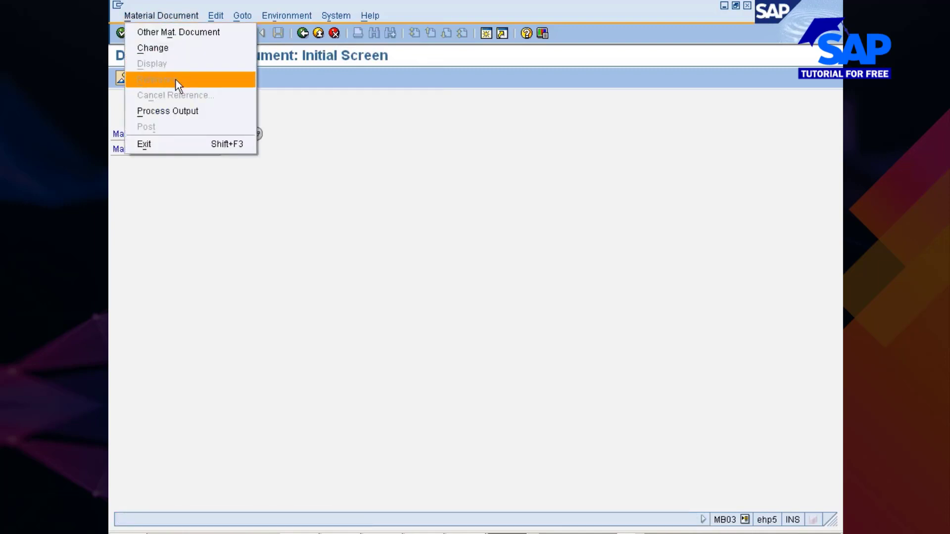
{"action": "left_click", "coordinate": [282, 139]}
{"action": "left_click_drag", "start_coordinate": [240, 133], "coordinate": [197, 135]}
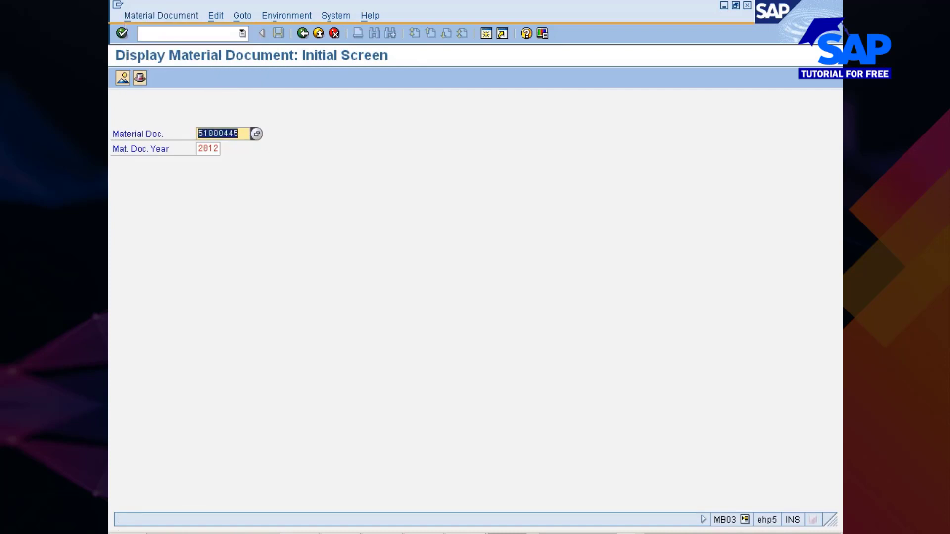
{"action": "left_click", "coordinate": [198, 135]}
{"action": "key", "text": "Return"}
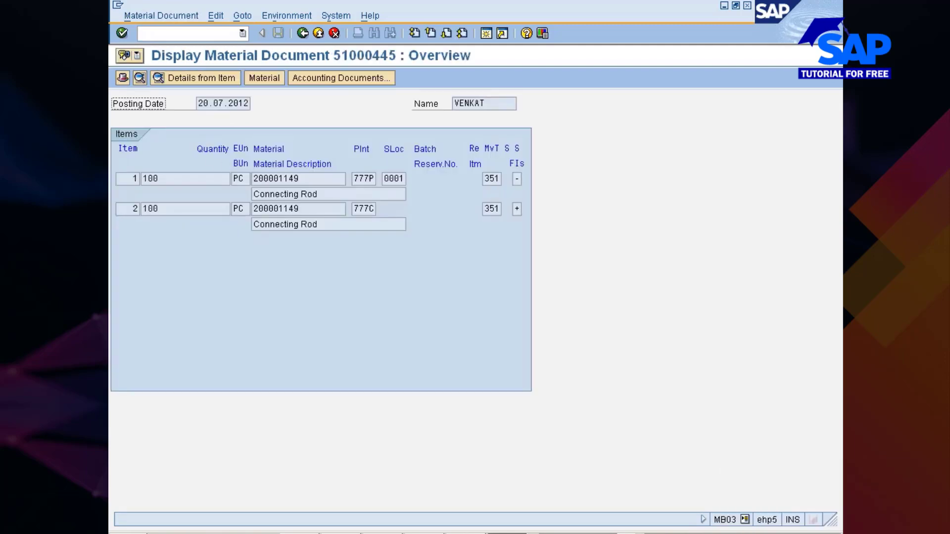
- Switch to the Stock Overview session, view the unrestricted-use stock of 777P storage location 0001, and refresh the list
{"action": "left_click", "coordinate": [509, 533]}
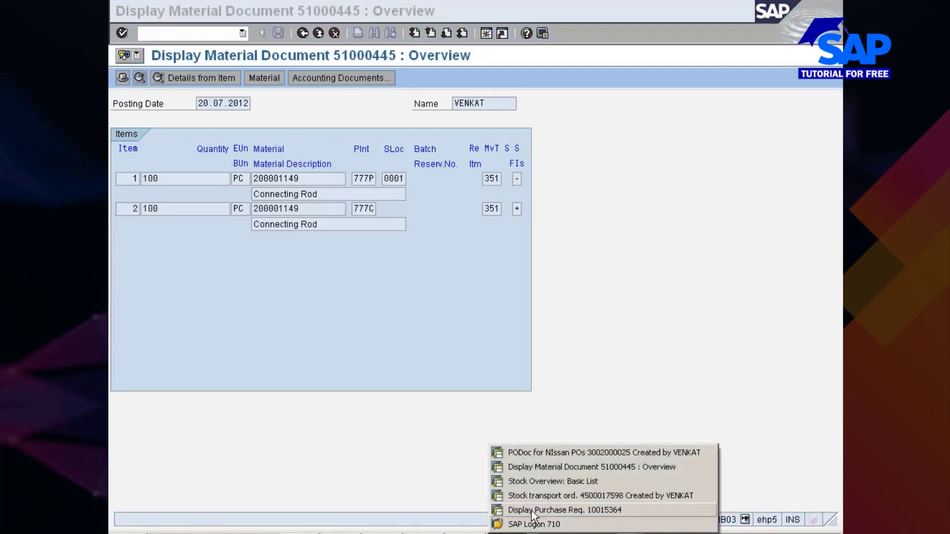
{"action": "left_click", "coordinate": [539, 482]}
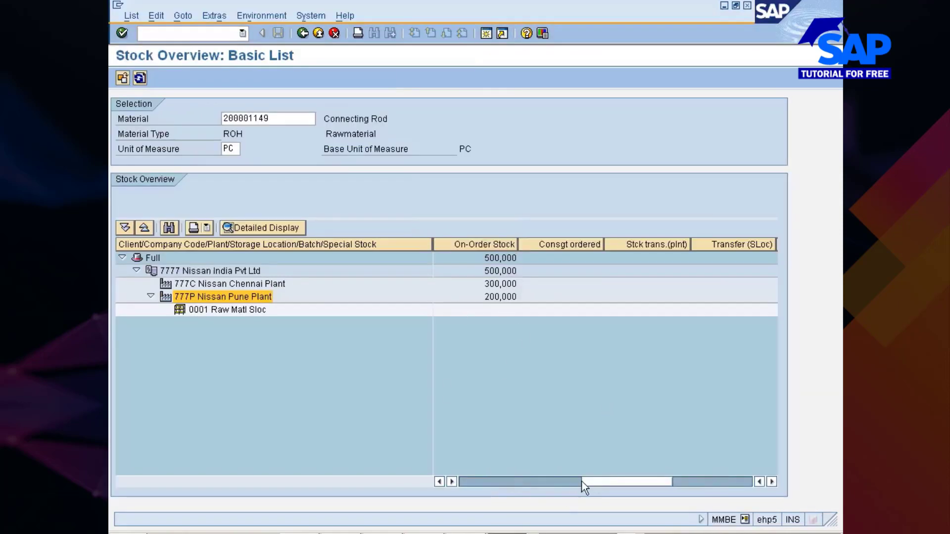
{"action": "left_click_drag", "start_coordinate": [582, 481], "coordinate": [484, 483]}
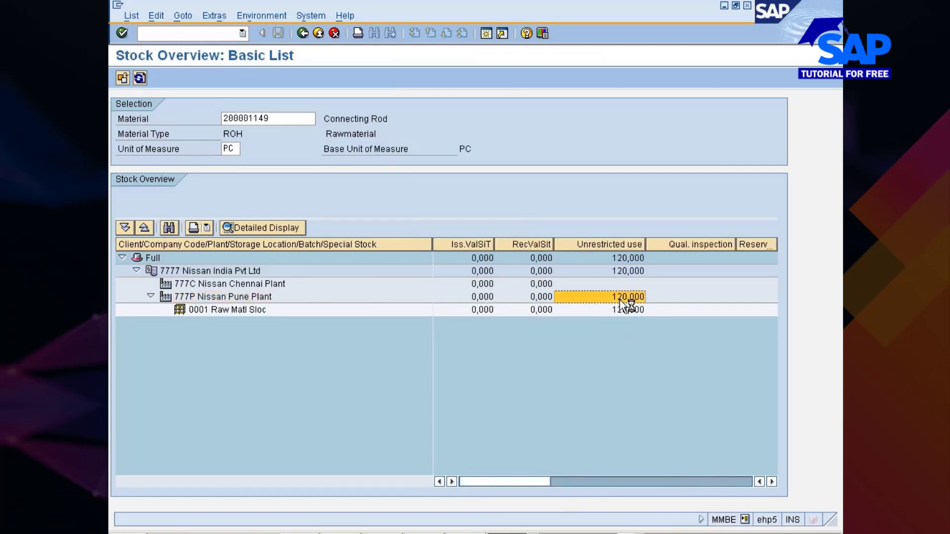
{"action": "left_click", "coordinate": [622, 312]}
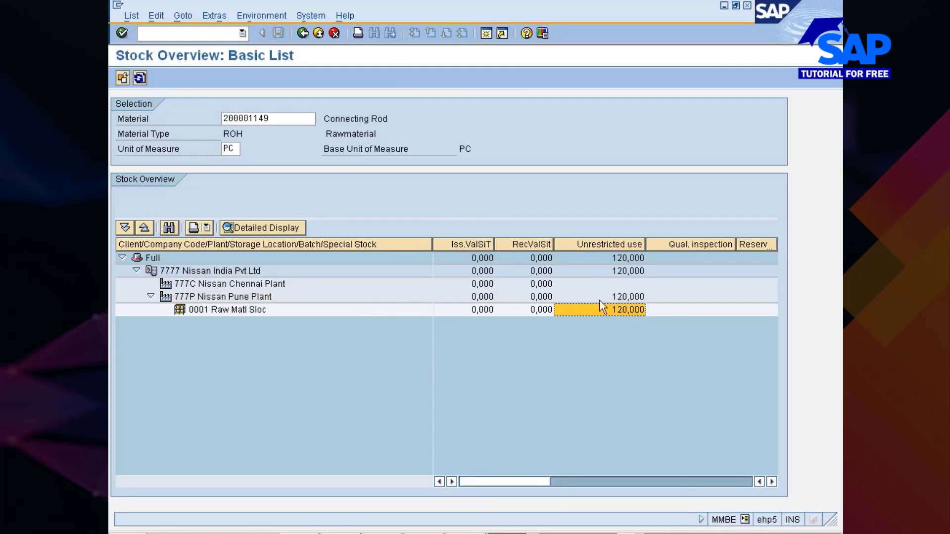
{"action": "left_click", "coordinate": [140, 78]}
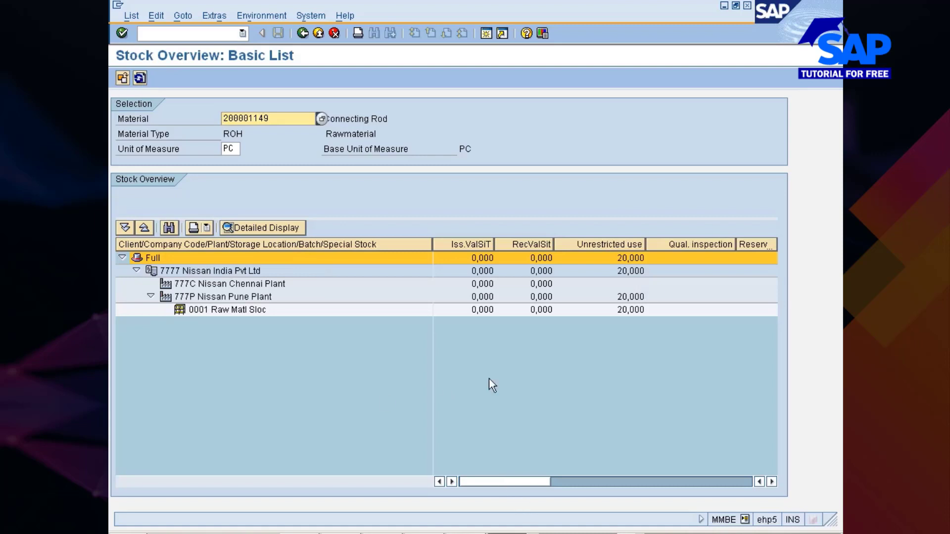
- Narrow the hierarchy column and look through the transfer stock columns of the refreshed overview, including Stck trans.(plnt) and Transfer (SLoc)
{"action": "left_click_drag", "start_coordinate": [431, 246], "coordinate": [345, 246]}
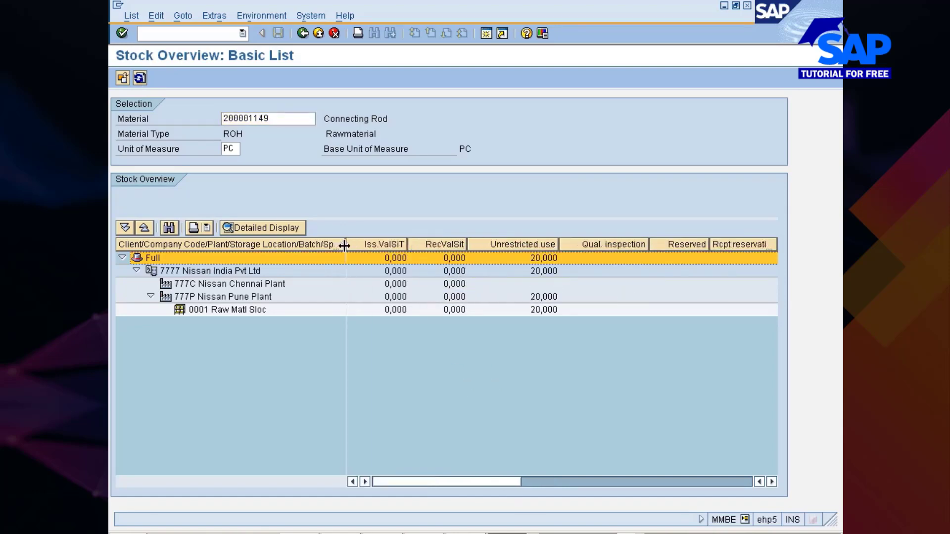
{"action": "left_click_drag", "start_coordinate": [447, 482], "coordinate": [613, 480]}
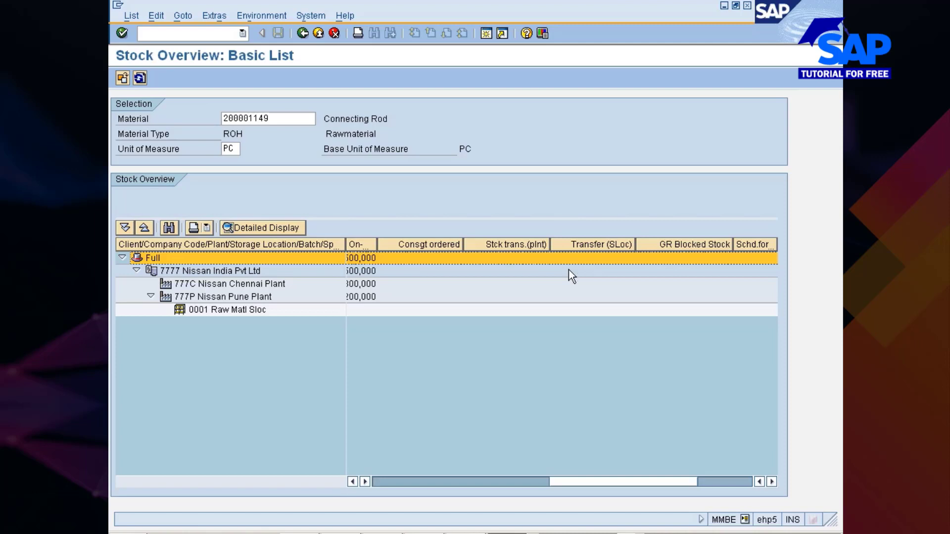
{"action": "left_click", "coordinate": [391, 476]}
{"action": "left_click", "coordinate": [387, 477]}
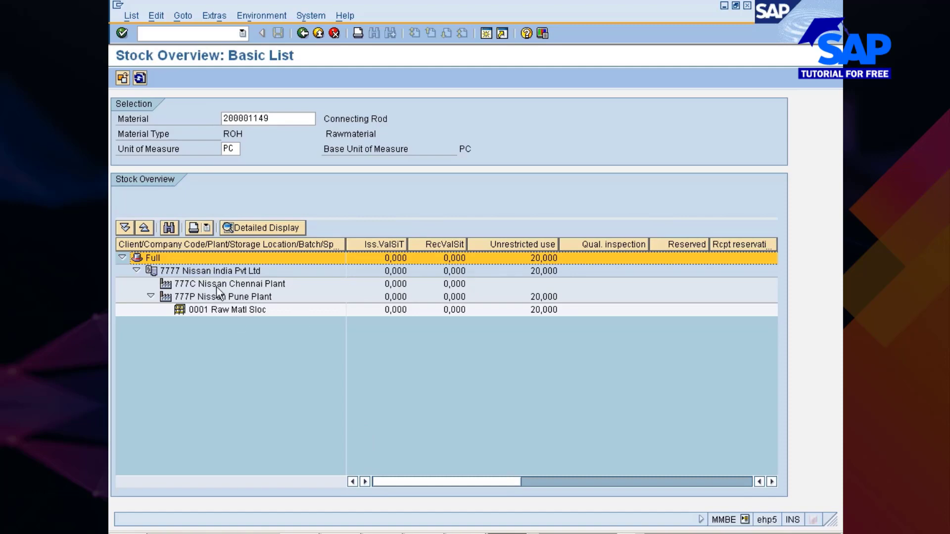
- Examine the Pune plant 777P's stock/requirements list, including the order's release requirement and available quantities, and return to the stock overview
{"action": "left_click", "coordinate": [224, 299]}
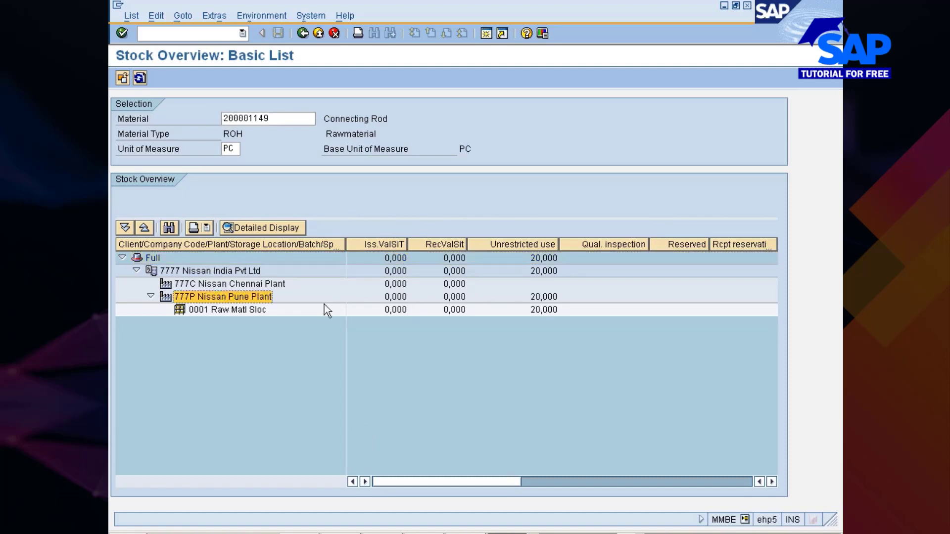
{"action": "left_click", "coordinate": [276, 15]}
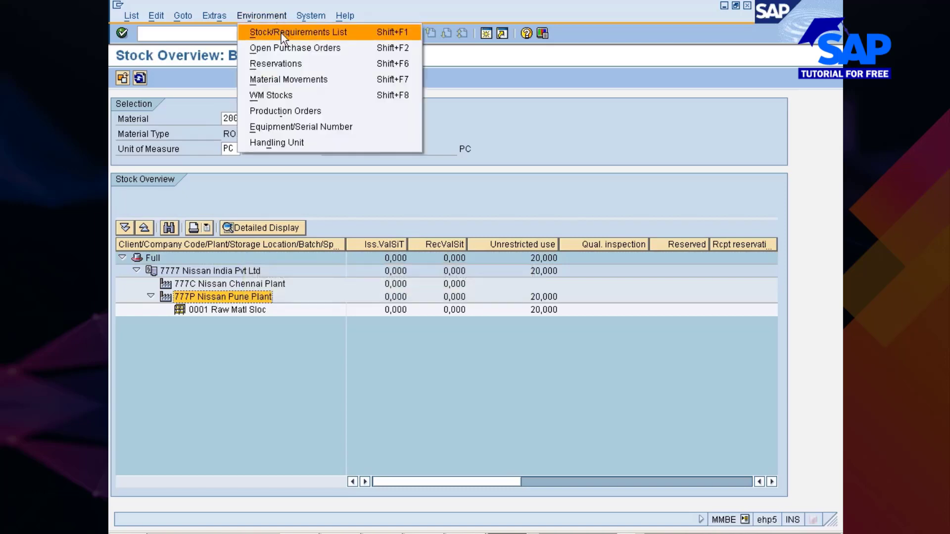
{"action": "left_click", "coordinate": [281, 33]}
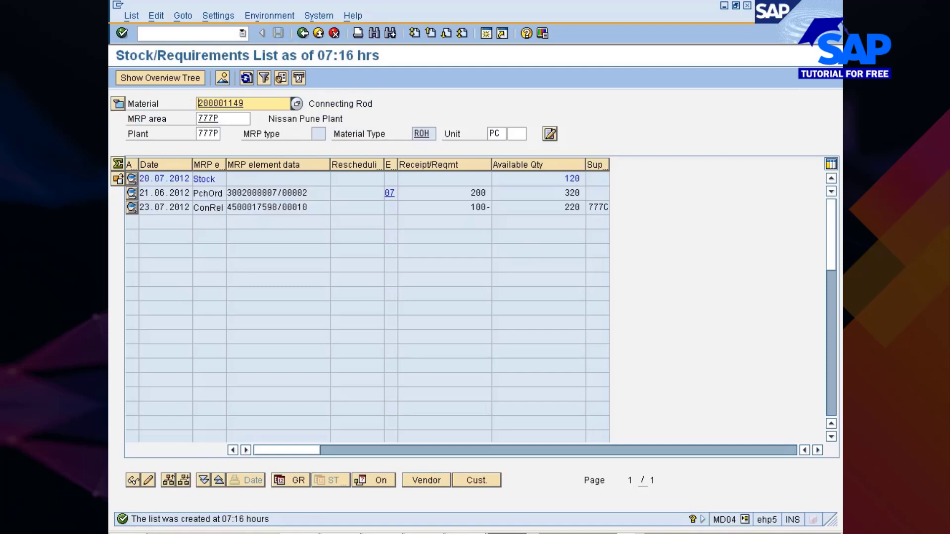
{"action": "left_click_drag", "start_coordinate": [471, 207], "coordinate": [491, 208]}
{"action": "left_click", "coordinate": [491, 207]}
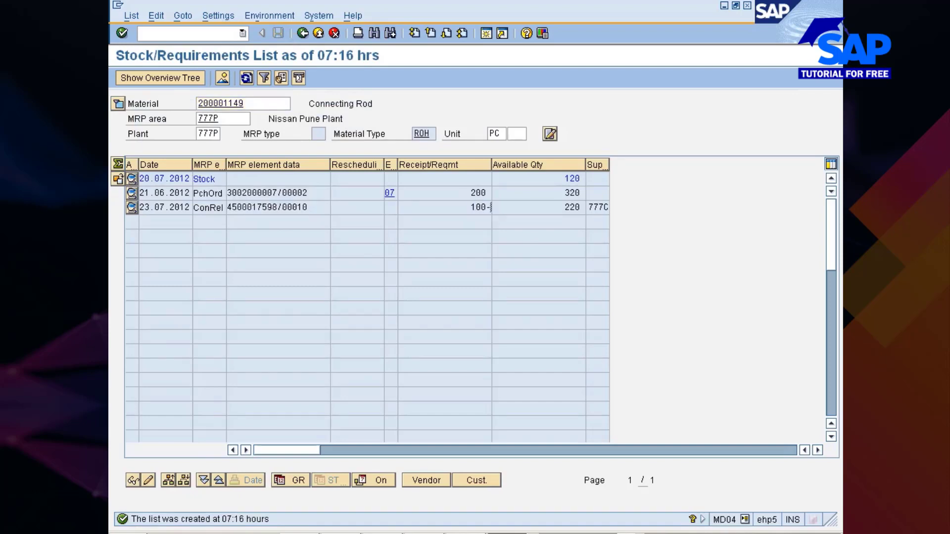
{"action": "left_click", "coordinate": [565, 193]}
{"action": "left_click", "coordinate": [566, 207]}
{"action": "left_click", "coordinate": [302, 32]}
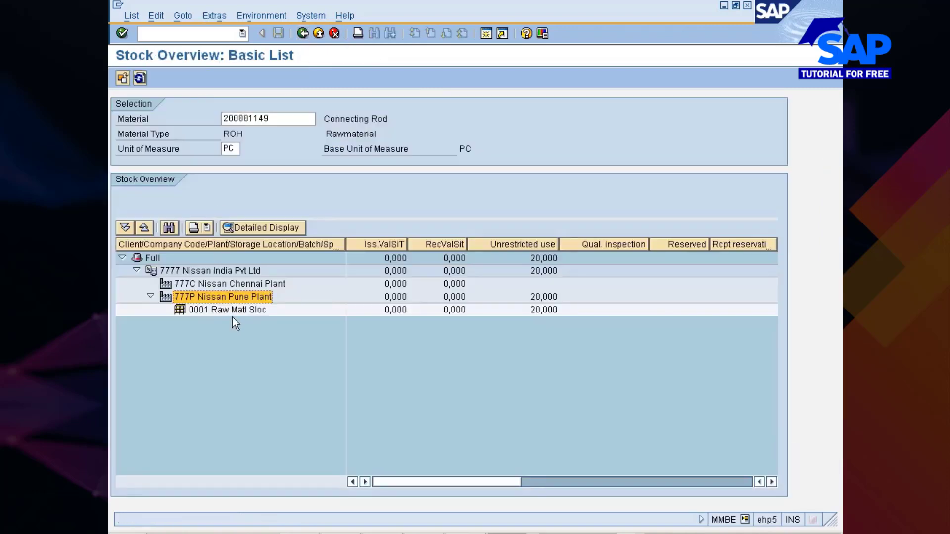
- Display the stock/requirements list of Chennai plant 777C and widen its Suppl./Receiving Plant and Exception columns to read the purchase order receipts
{"action": "left_click", "coordinate": [231, 285]}
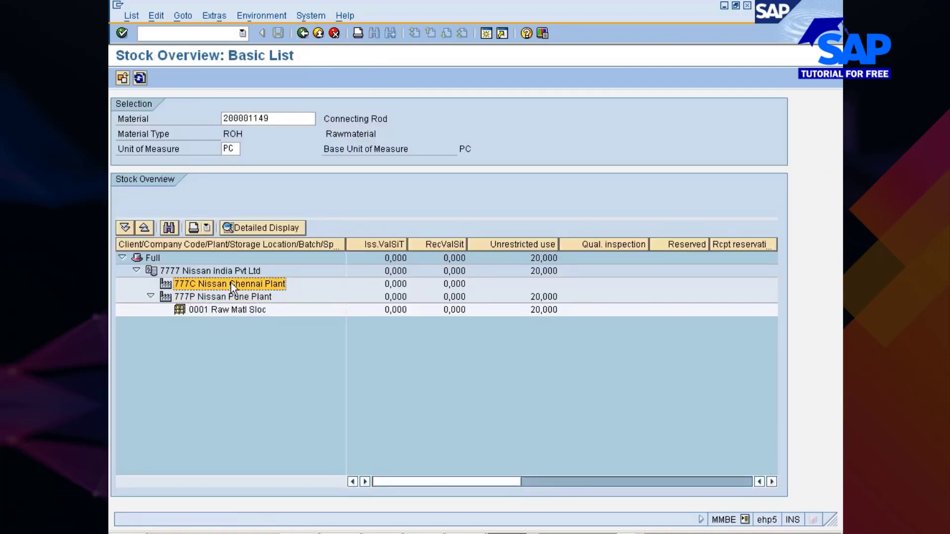
{"action": "left_click", "coordinate": [275, 15]}
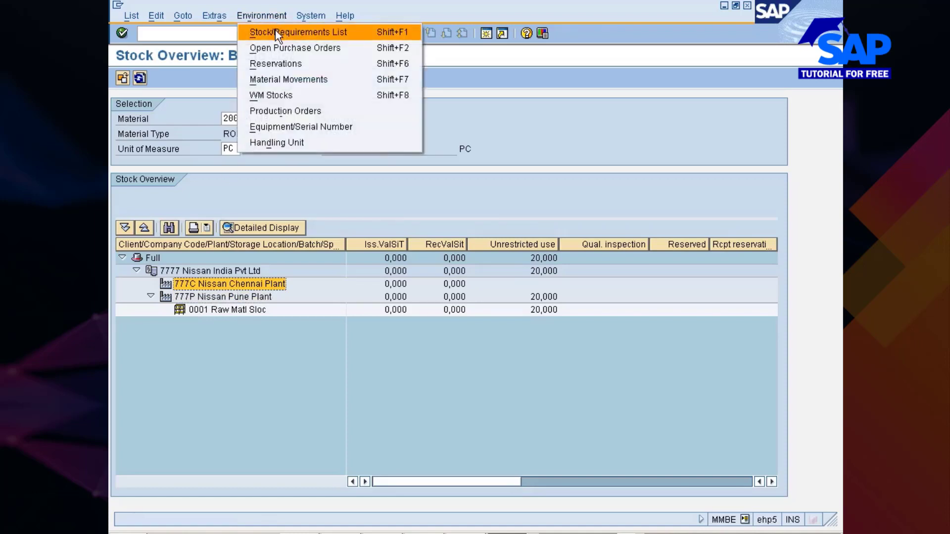
{"action": "left_click", "coordinate": [275, 32]}
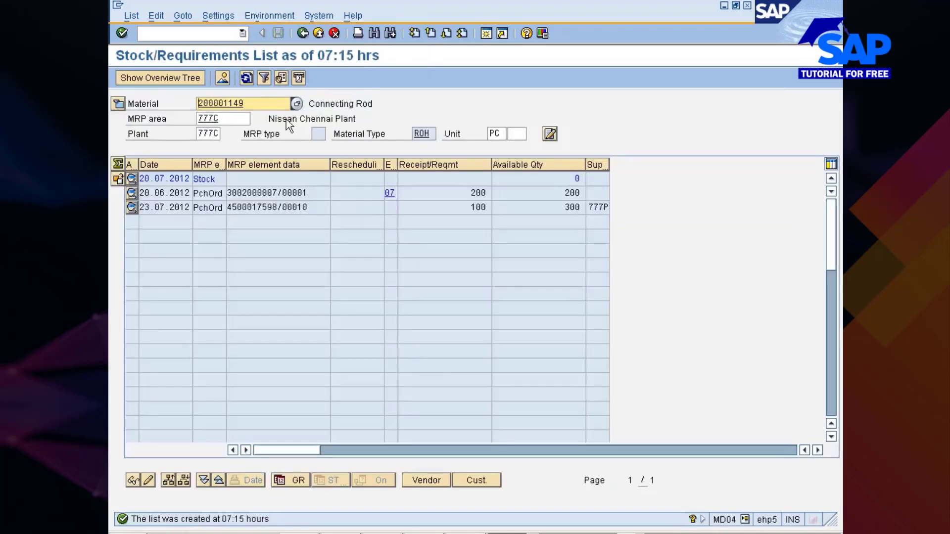
{"action": "left_click_drag", "start_coordinate": [610, 165], "coordinate": [715, 165]}
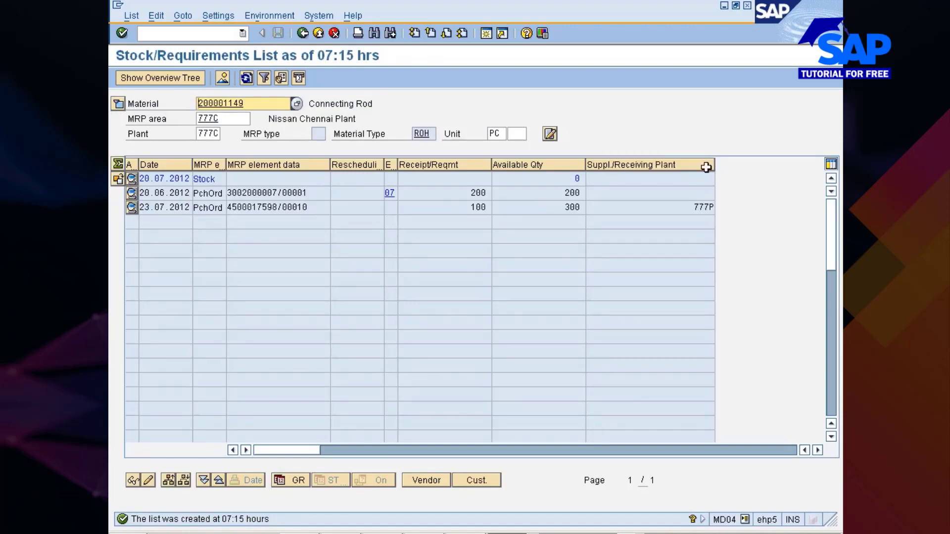
{"action": "left_click_drag", "start_coordinate": [398, 168], "coordinate": [473, 169]}
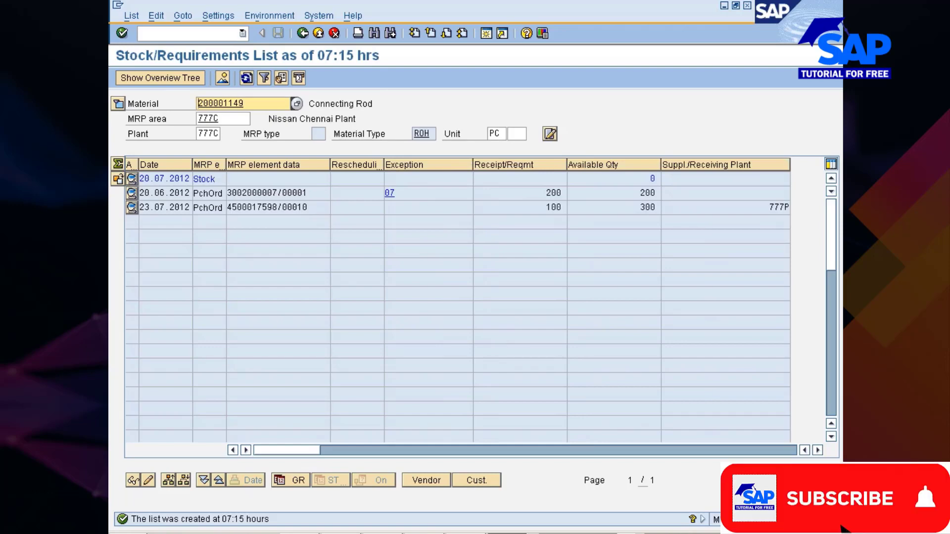
{"action": "left_click_drag", "start_coordinate": [282, 450], "coordinate": [472, 445]}
{"action": "left_click", "coordinate": [524, 449]}
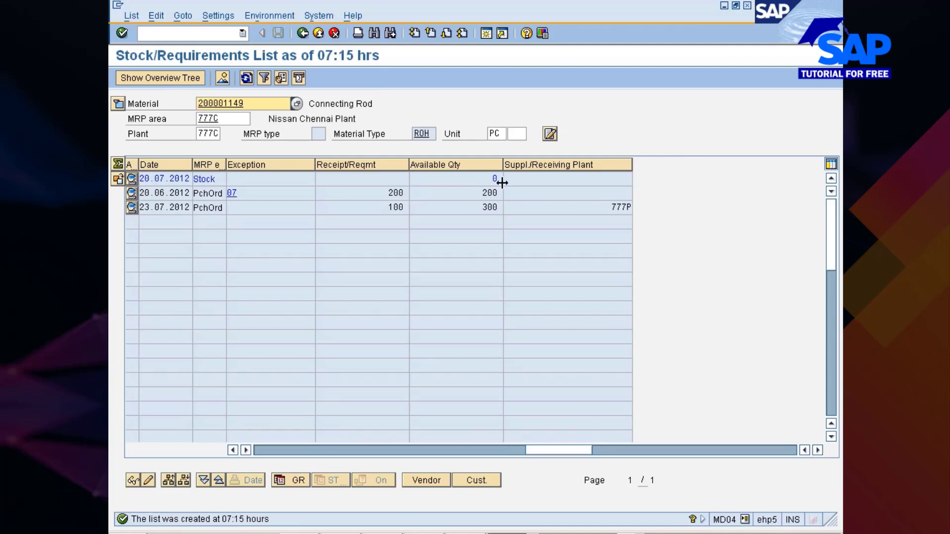
- Refresh plant 777C's stock/requirements list and widen the Suppl./Receiving Plant and Stck in transit columns
{"action": "left_click", "coordinate": [246, 78]}
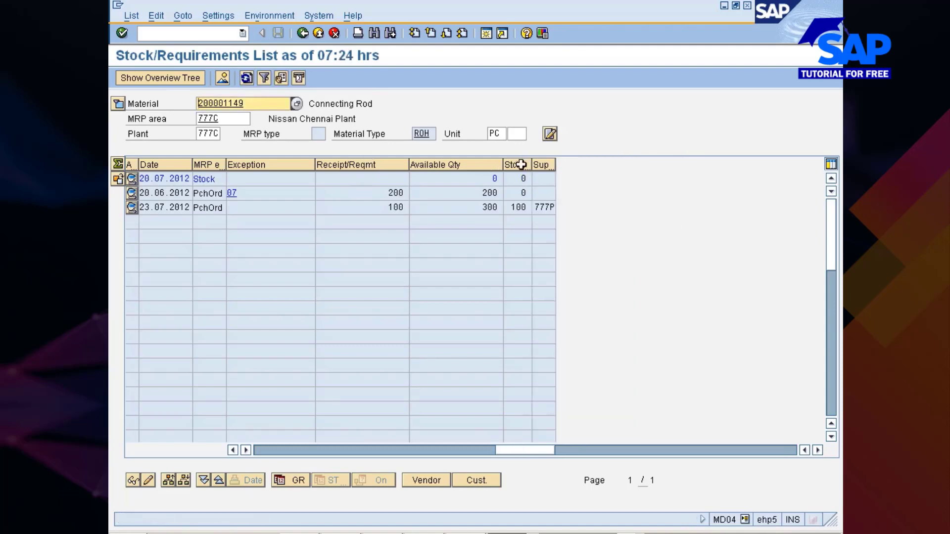
{"action": "left_click_drag", "start_coordinate": [555, 166], "coordinate": [616, 166]}
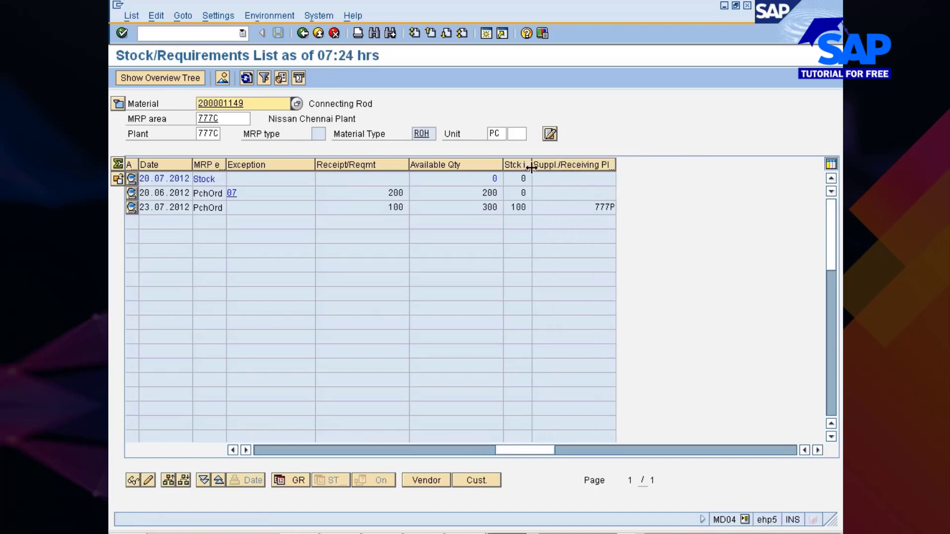
{"action": "left_click_drag", "start_coordinate": [529, 166], "coordinate": [582, 166]}
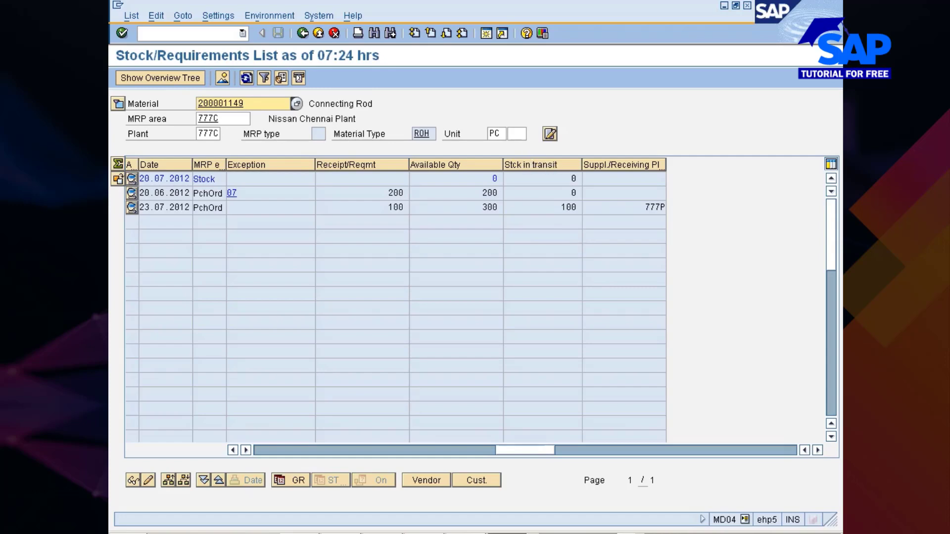
- Check the plant and the 23.07.2012 receipt quantity in the requirements list, refresh it, and return to the stock overview
{"action": "left_click", "coordinate": [198, 133]}
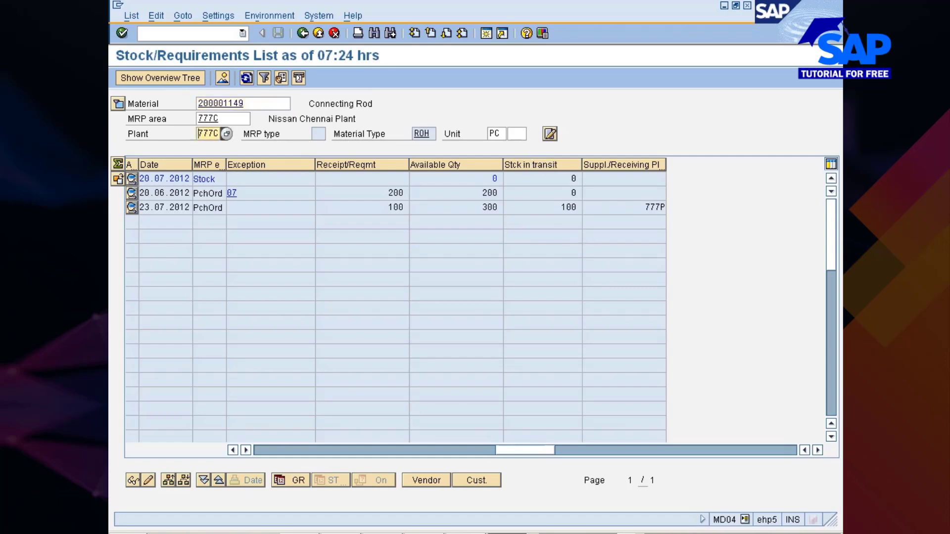
{"action": "left_click_drag", "start_coordinate": [198, 133], "coordinate": [219, 134]}
{"action": "left_click", "coordinate": [219, 134]}
{"action": "left_click_drag", "start_coordinate": [388, 207], "coordinate": [404, 208]}
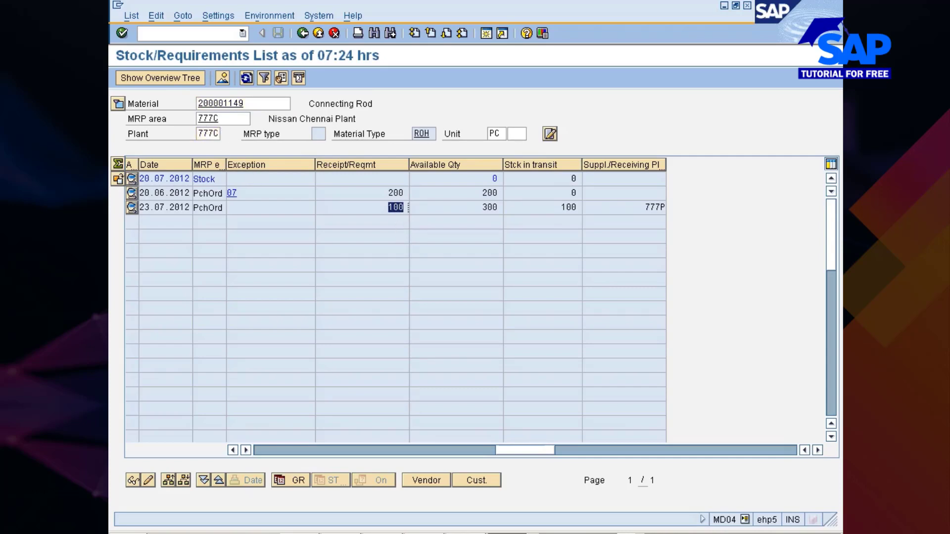
{"action": "left_click", "coordinate": [409, 207]}
{"action": "left_click", "coordinate": [246, 78]}
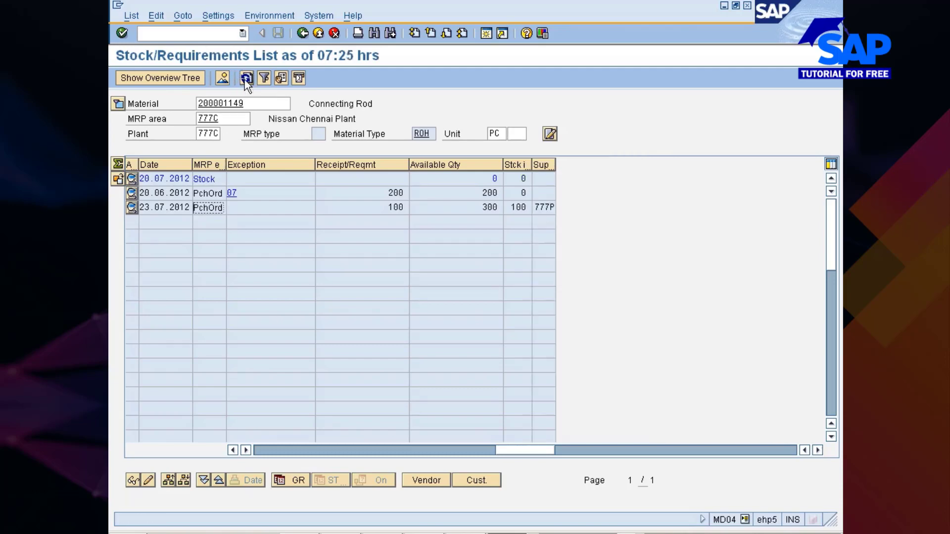
{"action": "left_click", "coordinate": [303, 33]}
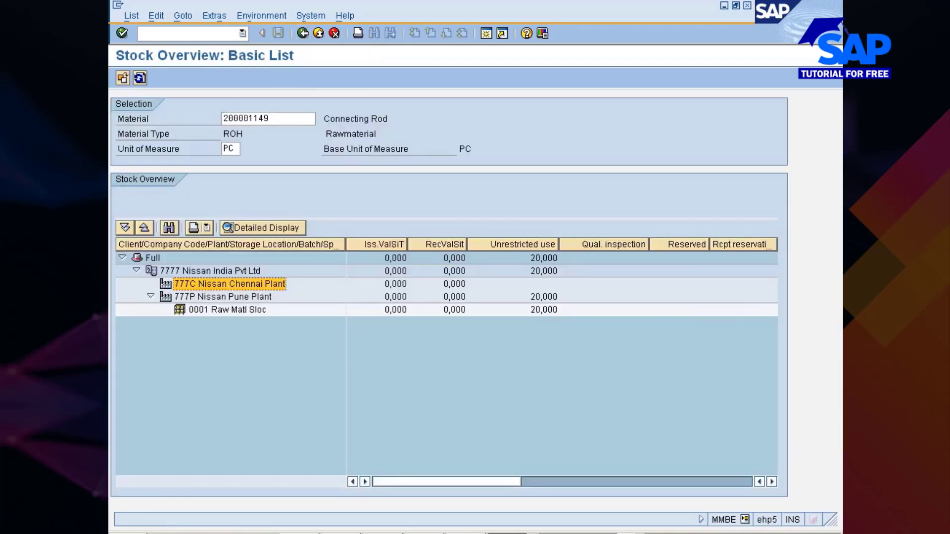
- Switch to the stock transport order session and view the connecting rod item's purchase order history entry with movement type 351
{"action": "left_click", "coordinate": [506, 533]}
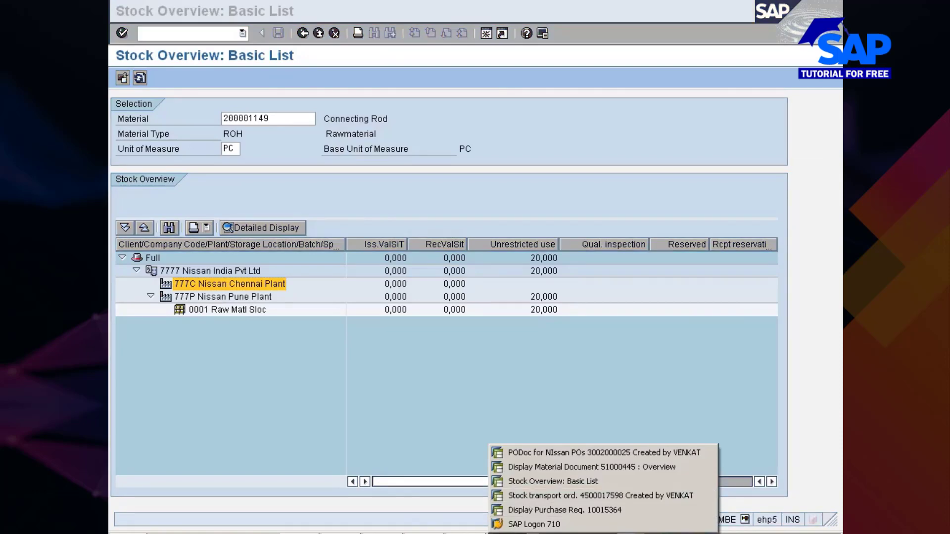
{"action": "left_click", "coordinate": [534, 497]}
{"action": "left_click", "coordinate": [435, 533]}
{"action": "left_click", "coordinate": [450, 497]}
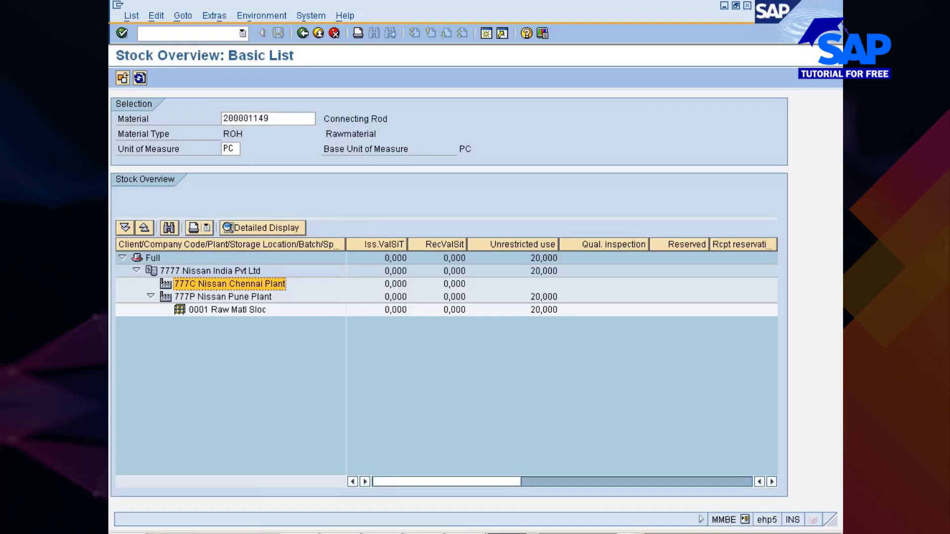
{"action": "left_click", "coordinate": [537, 494]}
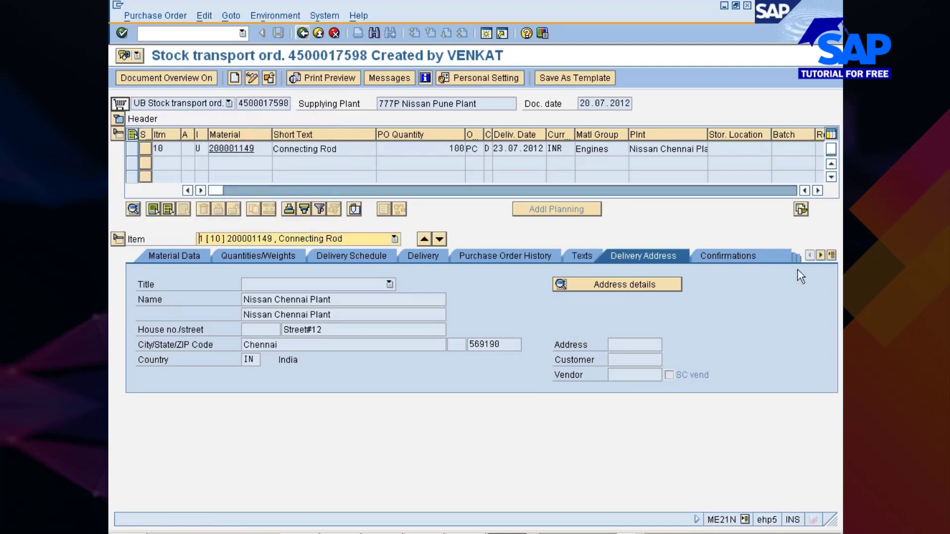
{"action": "left_click", "coordinate": [832, 254]}
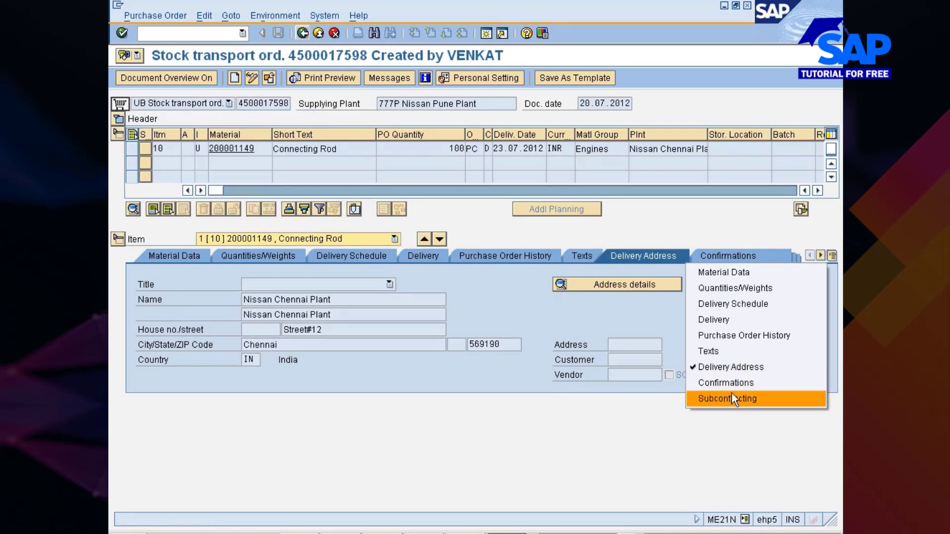
{"action": "left_click", "coordinate": [736, 336]}
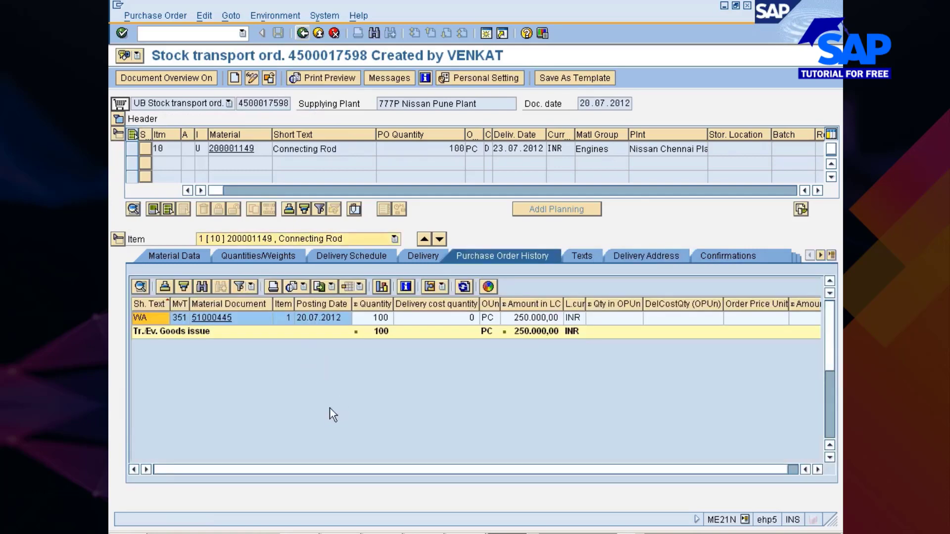
{"action": "left_click", "coordinate": [179, 319]}
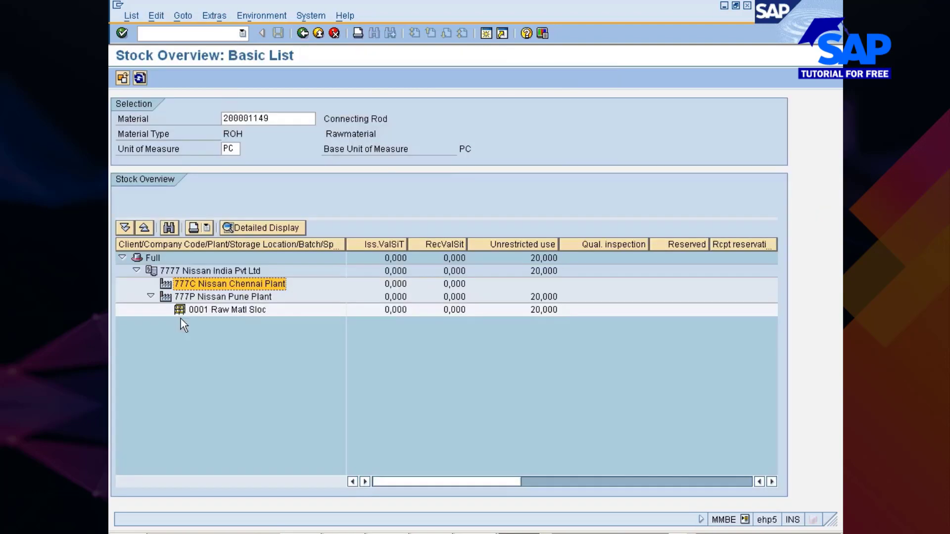
- Switch to the material document session and start transaction MIGO there with /nmigo
{"action": "key", "text": "alt+Tab"}
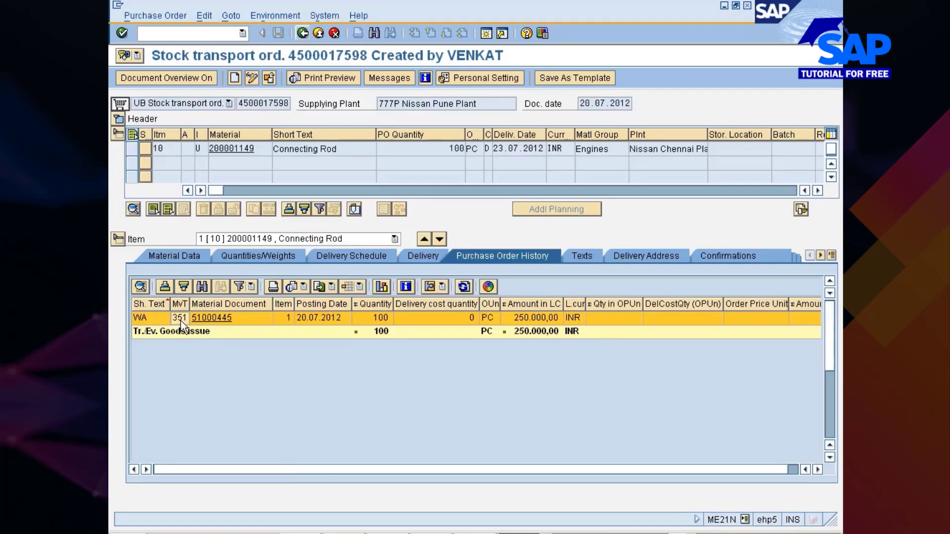
{"action": "left_click", "coordinate": [526, 533]}
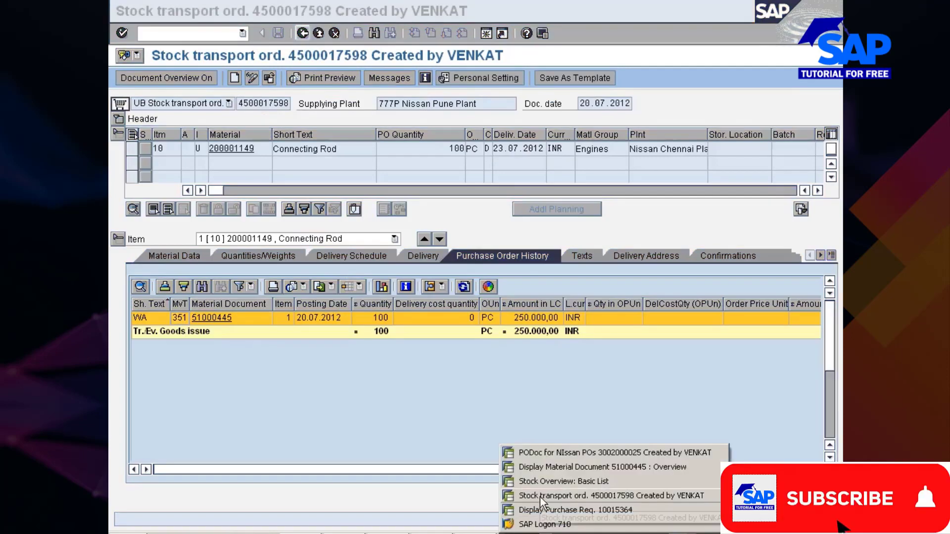
{"action": "left_click", "coordinate": [549, 468]}
{"action": "type", "text": "/"}
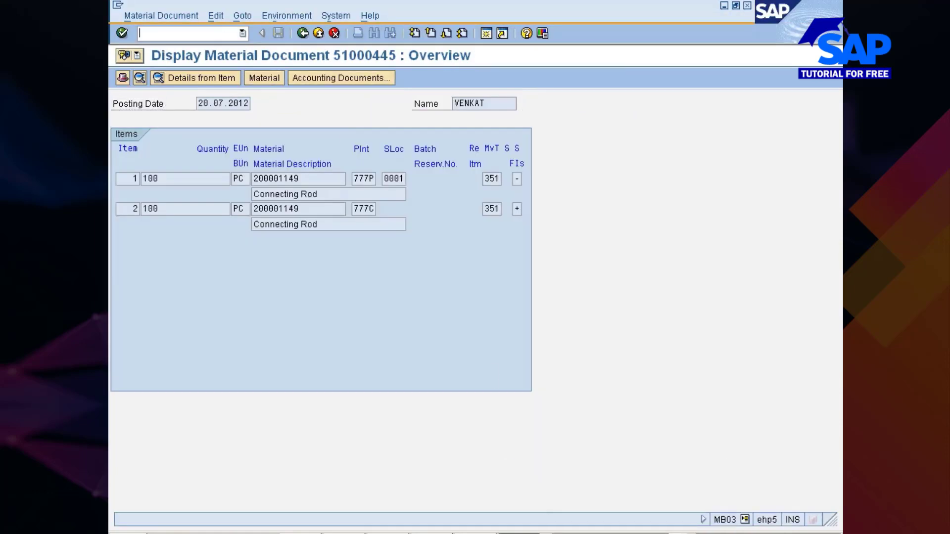
{"action": "type", "text": "nmigo"}
{"action": "key", "text": "Return"}
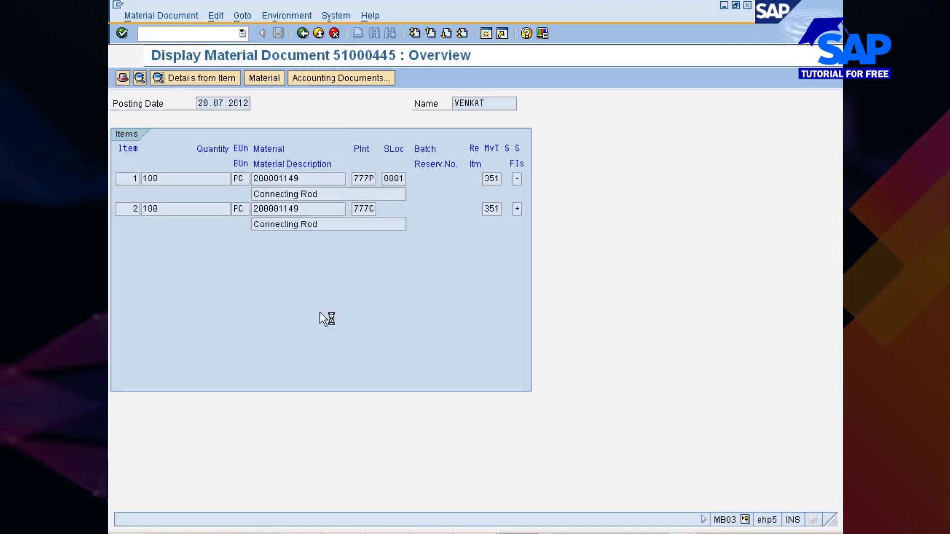
- Switch to Internet Explorer, reload the Rediff MoneyWiz page, and return to the SAP goods receipt session
{"action": "left_click", "coordinate": [300, 533]}
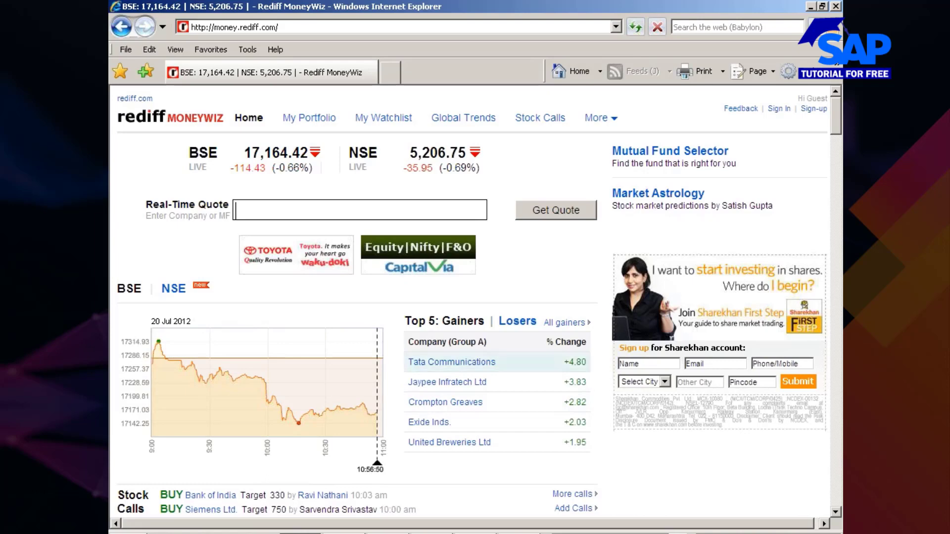
{"action": "left_click", "coordinate": [632, 28]}
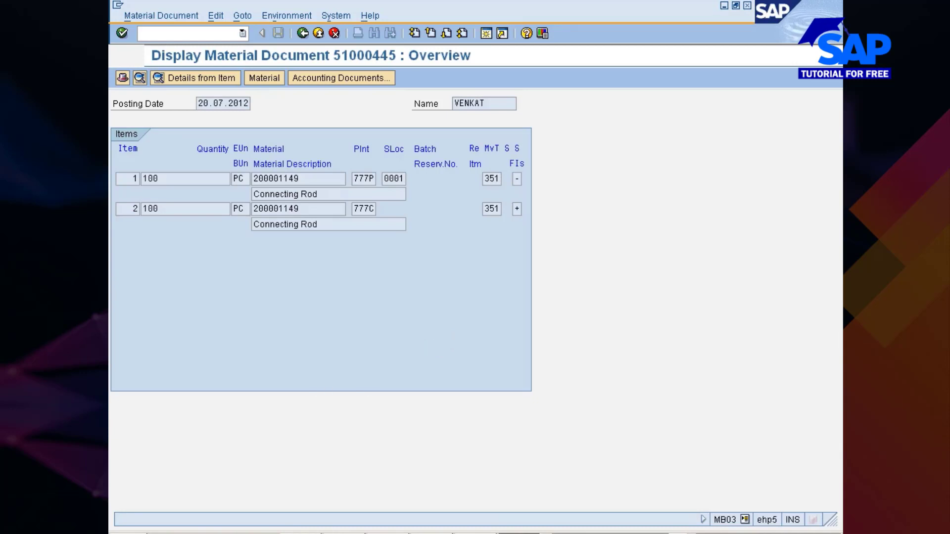
{"action": "key", "text": "alt+Tab"}
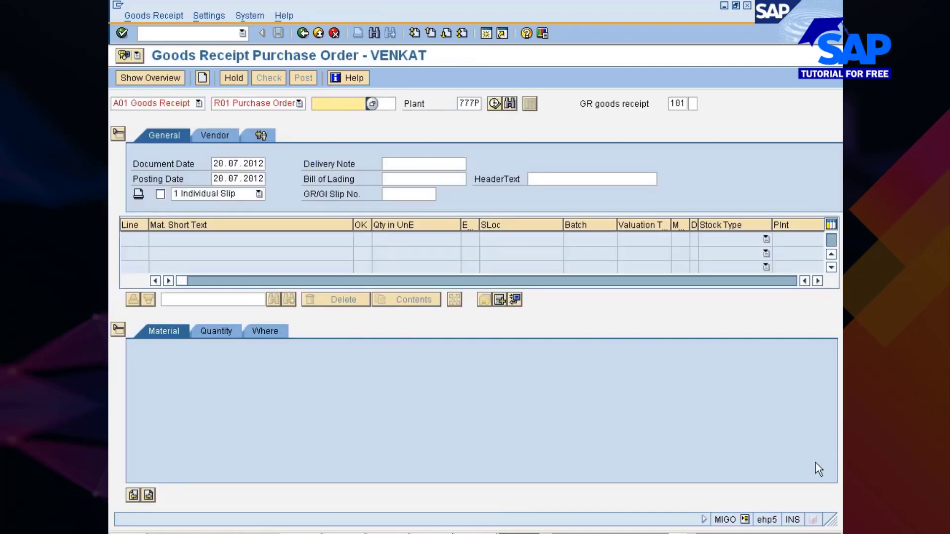
- Copy the stock transport order's number from its session and enter it as the reference purchase order for the MIGO goods receipt
{"action": "left_click", "coordinate": [531, 533]}
{"action": "left_click", "coordinate": [551, 495]}
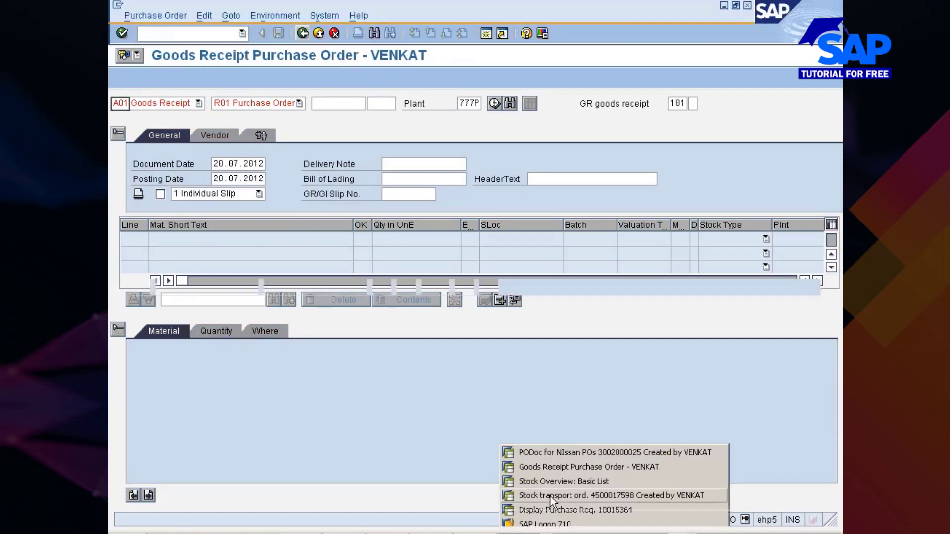
{"action": "left_click_drag", "start_coordinate": [238, 104], "coordinate": [289, 103]}
{"action": "key", "text": "ctrl+c"}
{"action": "left_click", "coordinate": [289, 104]}
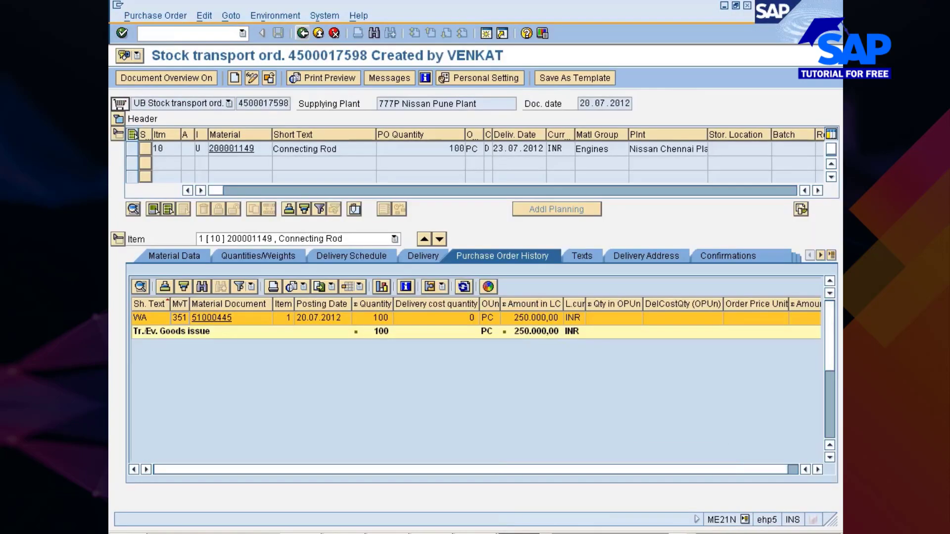
{"action": "key", "text": "alt+Tab"}
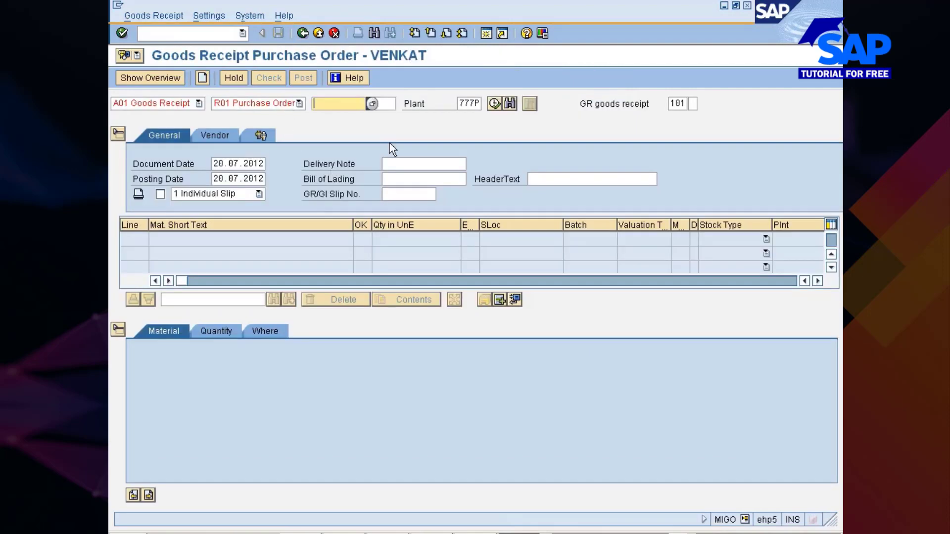
{"action": "key", "text": "ctrl+v"}
{"action": "key", "text": "Return"}
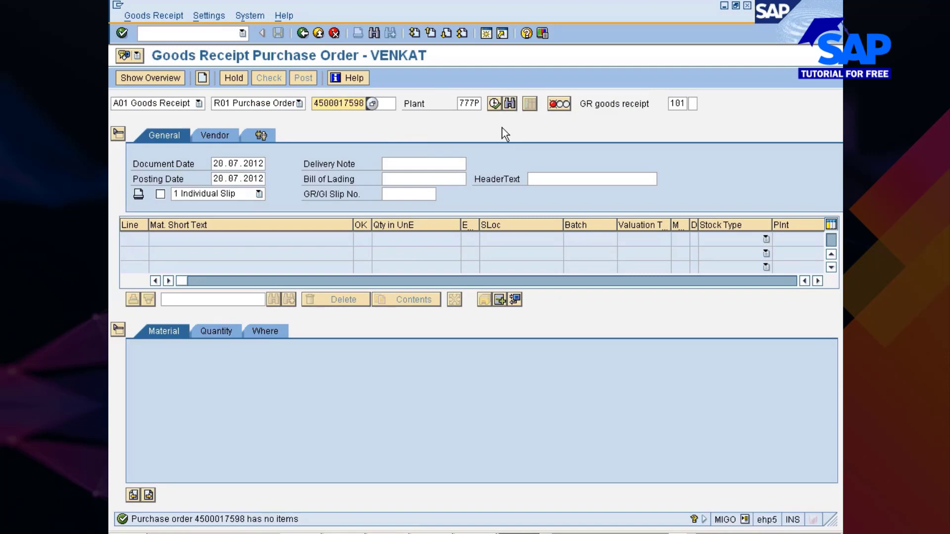
- Set the goods receipt's plant to 777C and load the items of the referenced stock transport order
{"action": "key", "text": "Return"}
{"action": "left_click", "coordinate": [478, 104]}
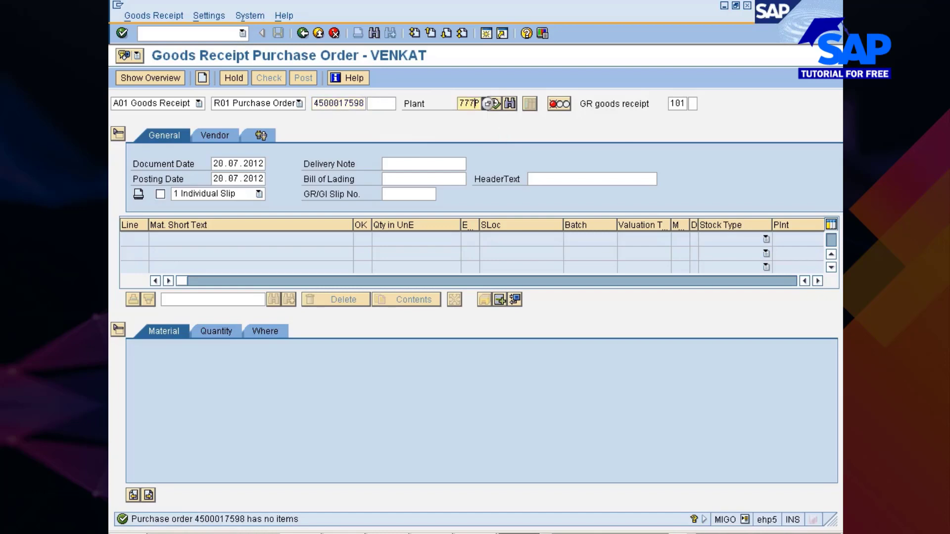
{"action": "key", "text": "BackSpace"}
{"action": "type", "text": "c"}
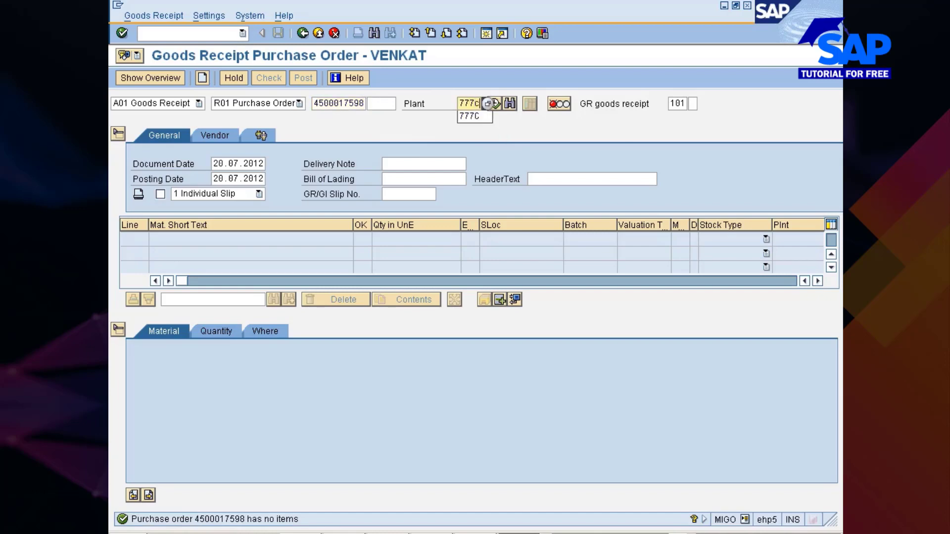
{"action": "key", "text": "Return"}
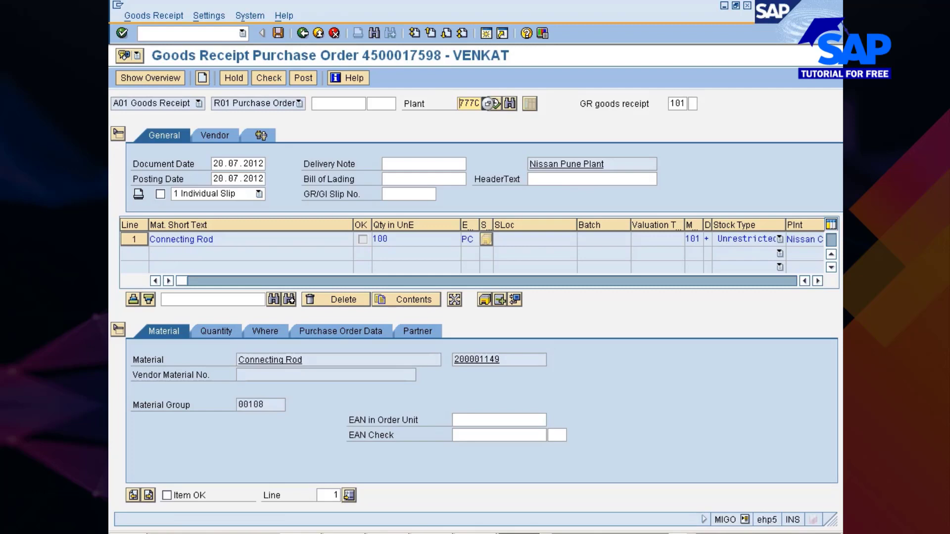
- Mark the connecting rod item as OK and set its receiving storage location to 0001
{"action": "left_click", "coordinate": [167, 496]}
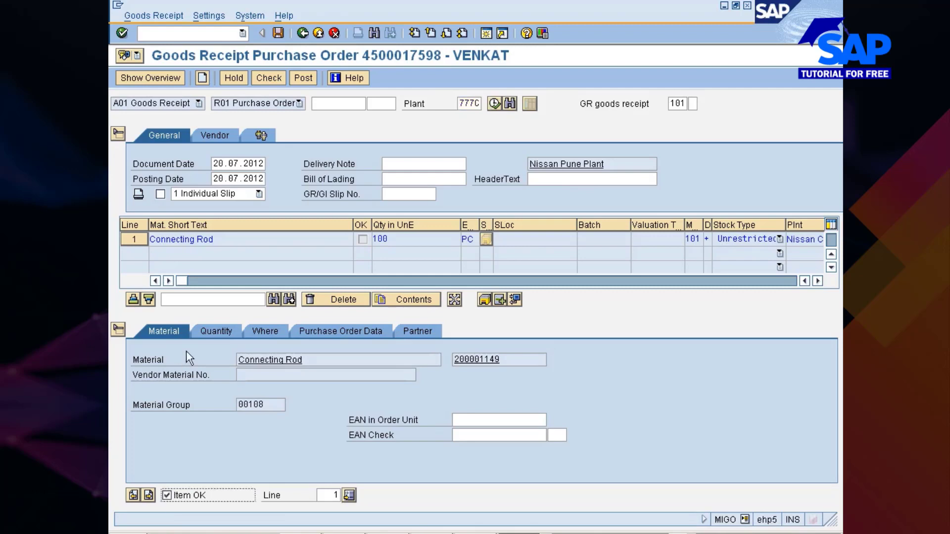
{"action": "left_click", "coordinate": [214, 331]}
{"action": "left_click", "coordinate": [276, 331]}
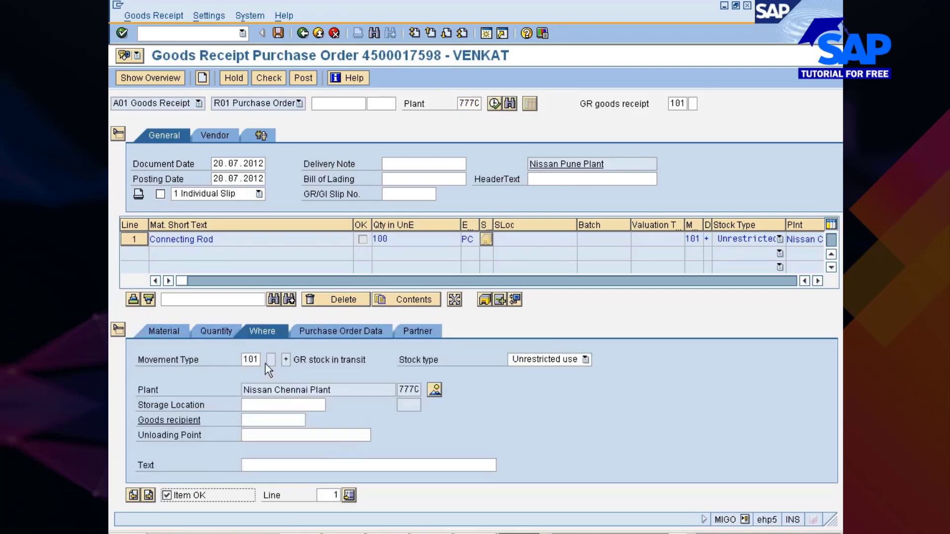
{"action": "key", "text": "Down"}
{"action": "key", "text": "Down"}
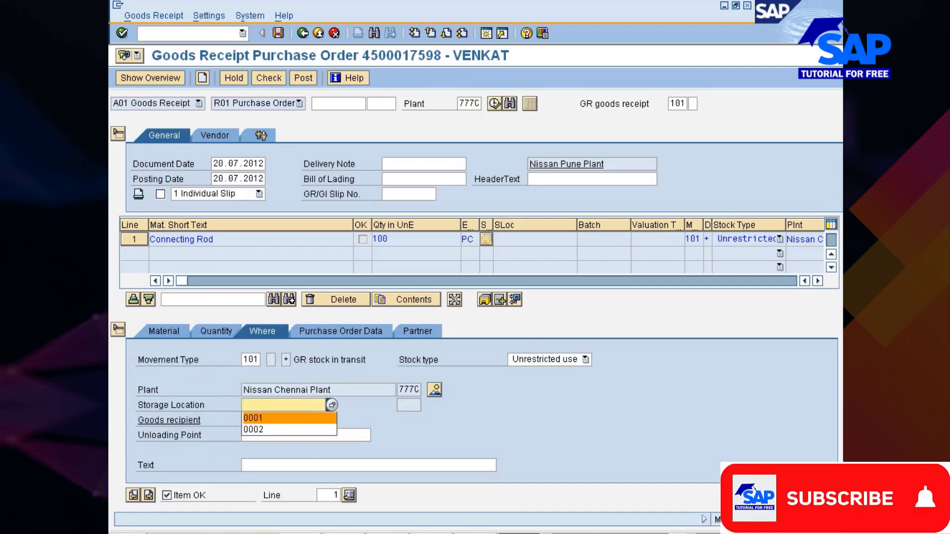
{"action": "key", "text": "Return"}
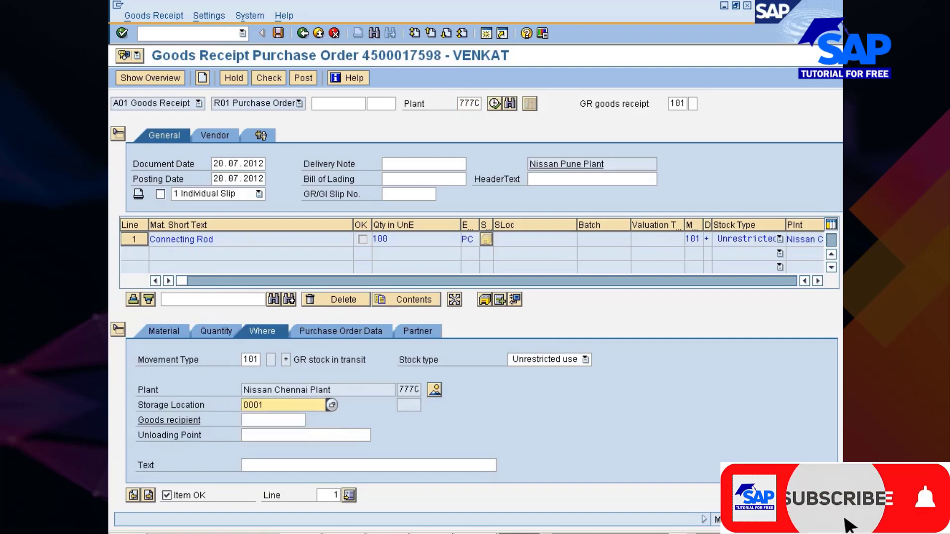
- Evaluate the item's shipping instruction compliance in its purchase order data as "Instruction complied with", score 100
{"action": "left_click", "coordinate": [340, 331]}
{"action": "left_click", "coordinate": [274, 440]}
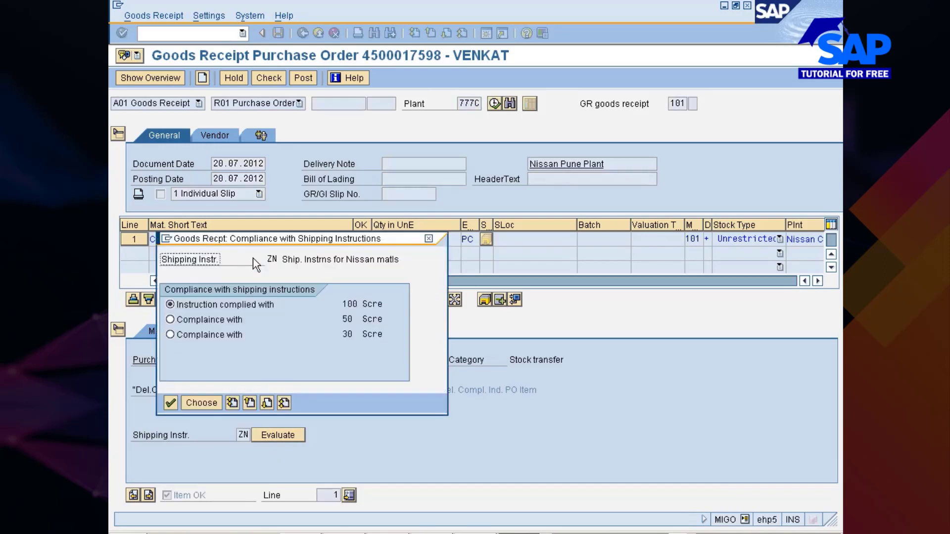
{"action": "double_click", "coordinate": [213, 306]}
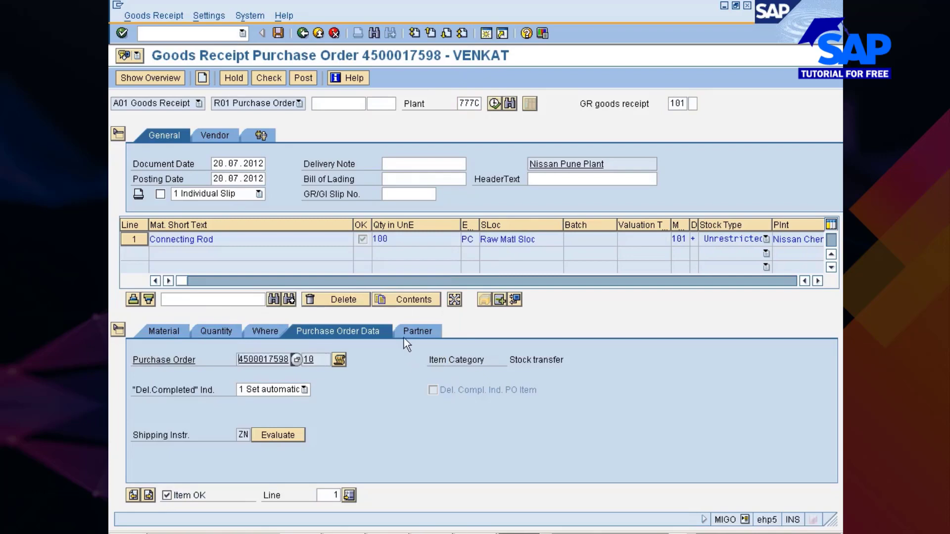
- Review the item's vendor and supplying plant in the partner data, and check and post the goods receipt
{"action": "left_click", "coordinate": [417, 332]}
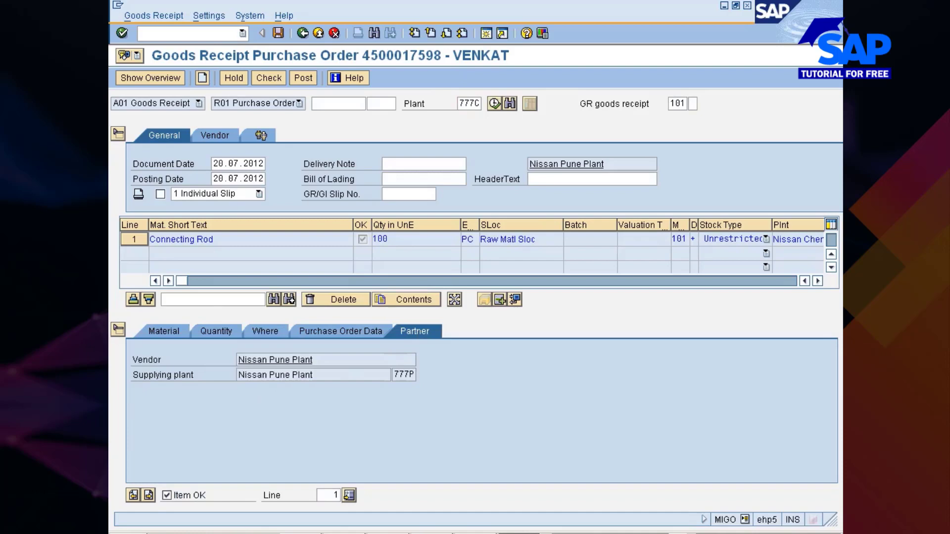
{"action": "left_click_drag", "start_coordinate": [317, 361], "coordinate": [222, 365]}
{"action": "left_click", "coordinate": [239, 360]}
{"action": "left_click_drag", "start_coordinate": [313, 375], "coordinate": [237, 375]}
{"action": "left_click", "coordinate": [238, 376]}
{"action": "left_click", "coordinate": [274, 80]}
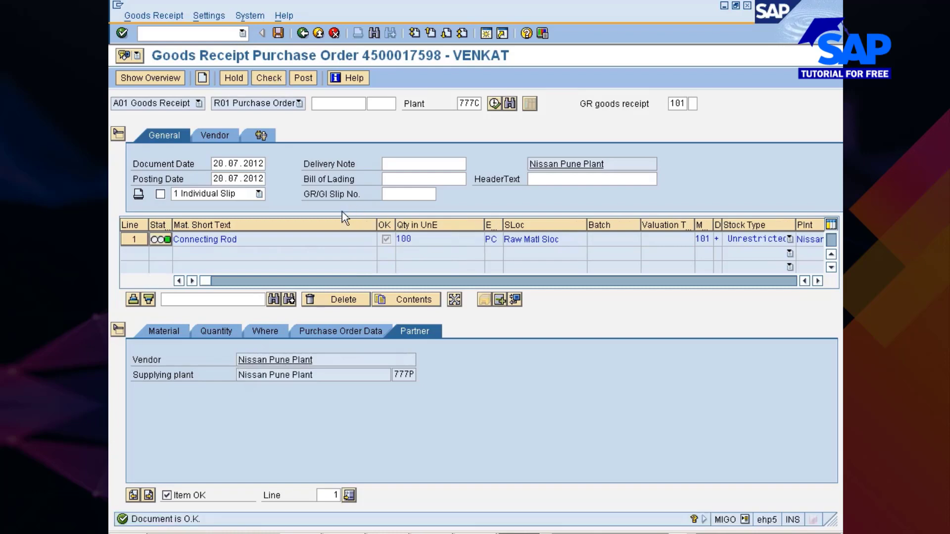
{"action": "left_click", "coordinate": [304, 79]}
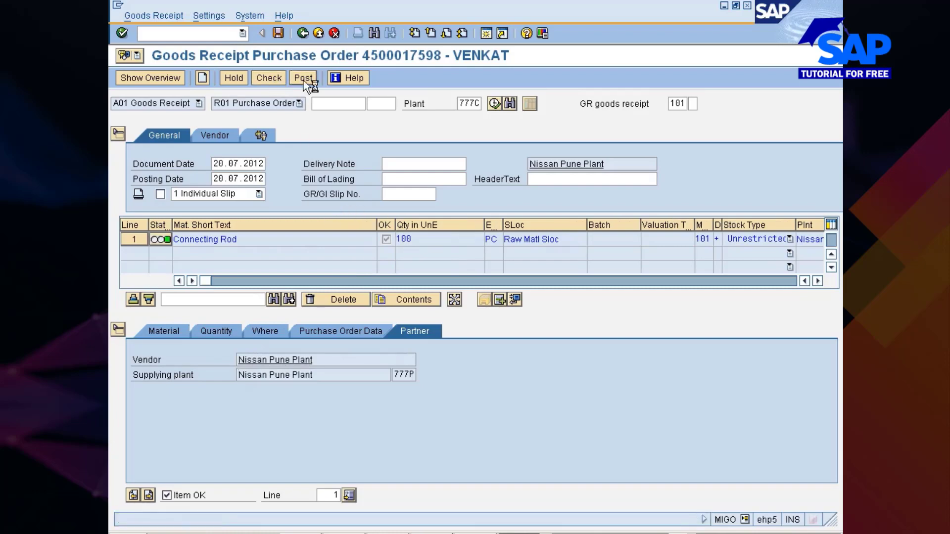
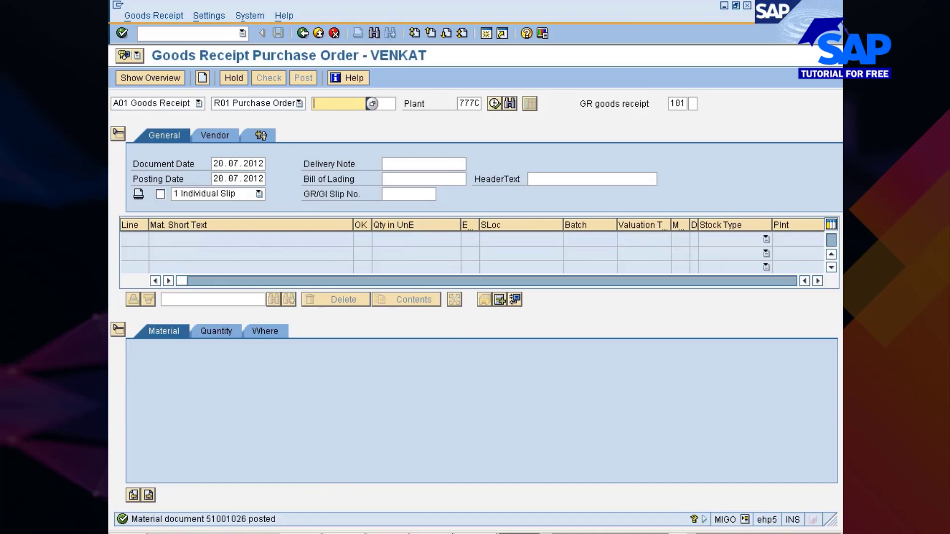
- Switch to the connecting rod's stock overview, refresh it and check the unrestricted-use stock in plant 777C's storage location 0001
{"action": "key", "text": "alt+Tab"}
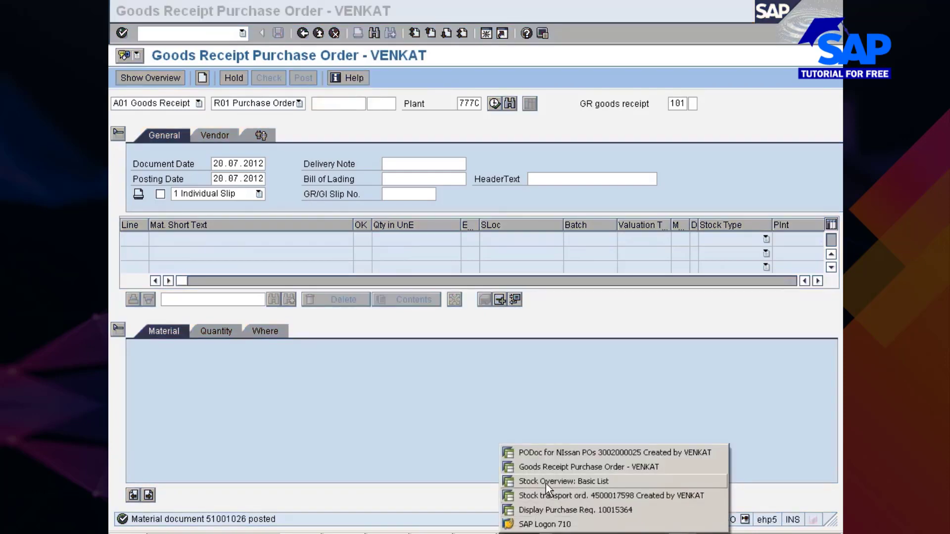
{"action": "left_click", "coordinate": [546, 483]}
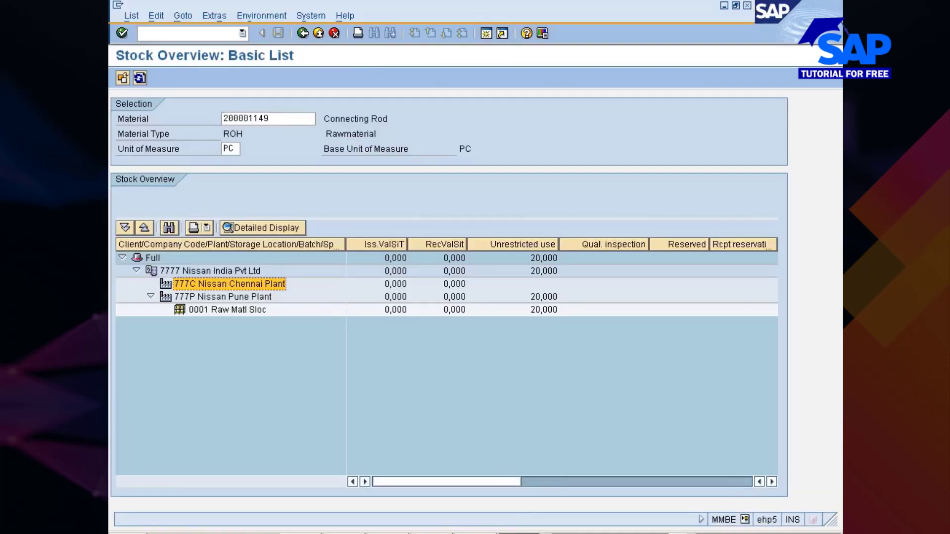
{"action": "left_click", "coordinate": [141, 78]}
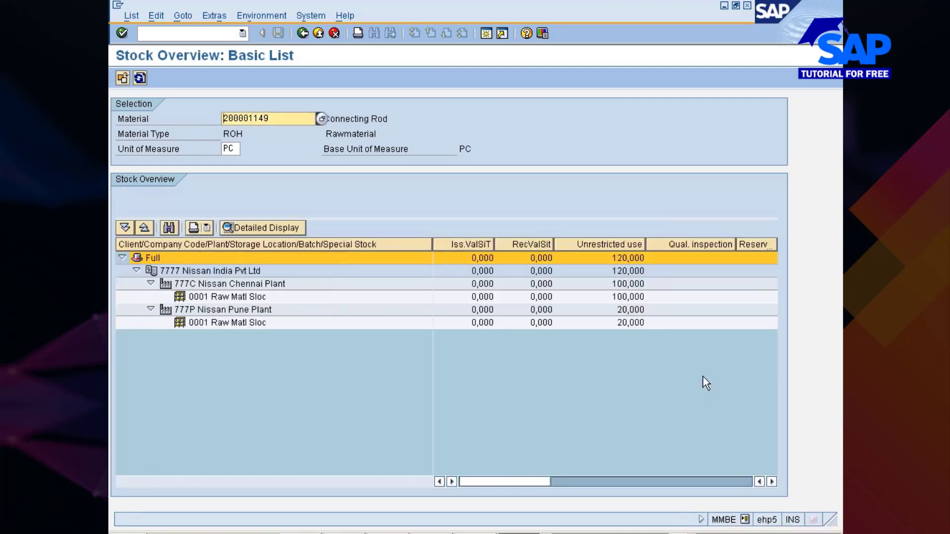
{"action": "left_click", "coordinate": [626, 298]}
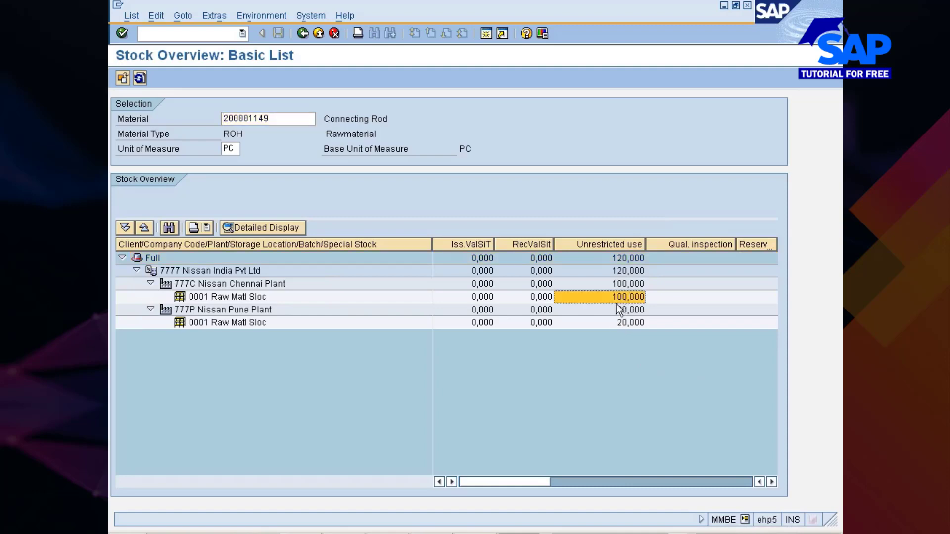
- Open and refresh the stock/requirements list for plant 777C from the stock overview, and return to the MM350_05.PPT slide show in PowerPoint
{"action": "left_click", "coordinate": [216, 285]}
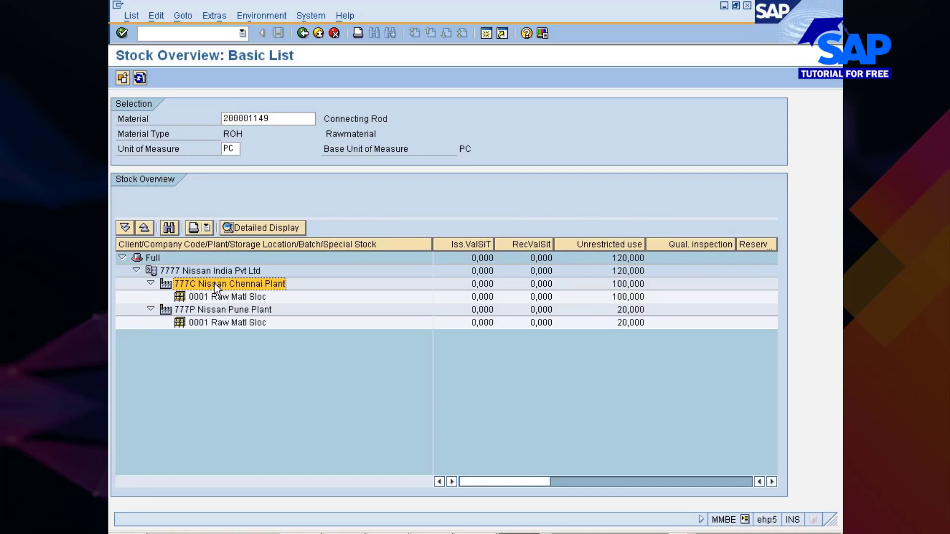
{"action": "left_click", "coordinate": [277, 15]}
{"action": "left_click", "coordinate": [275, 31]}
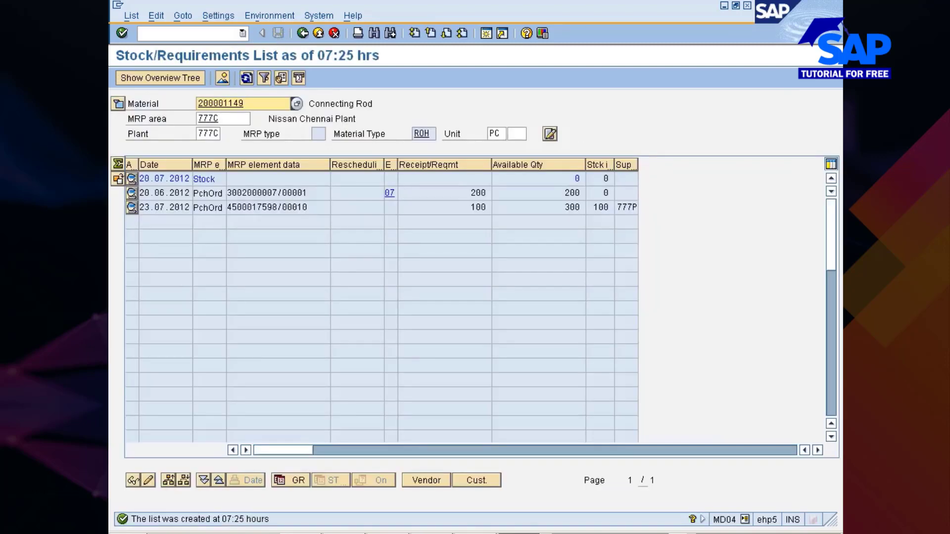
{"action": "left_click", "coordinate": [245, 79]}
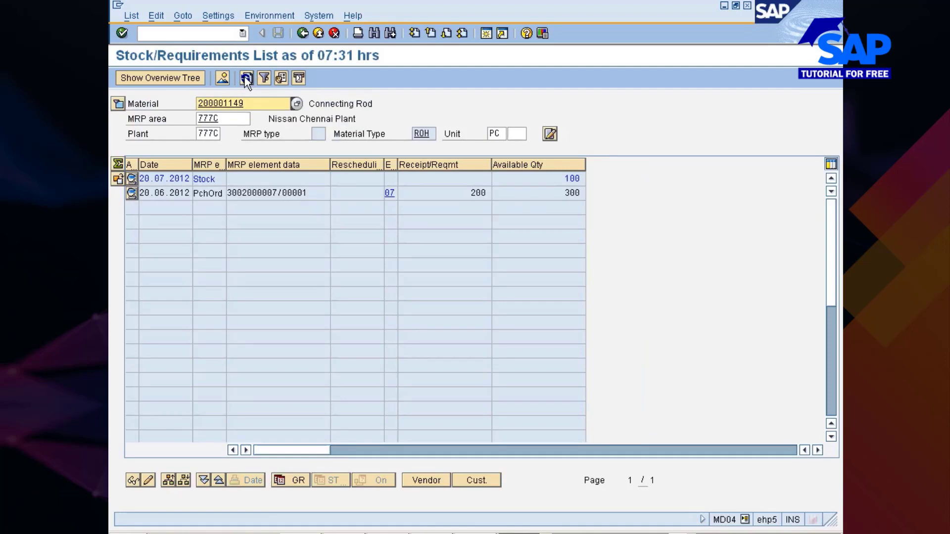
{"action": "left_click", "coordinate": [247, 79]}
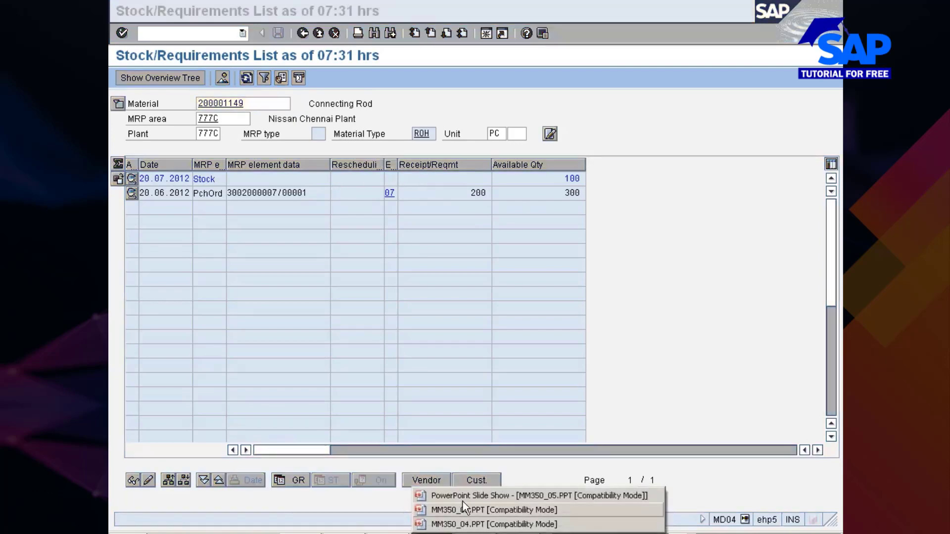
{"action": "left_click", "coordinate": [463, 499]}
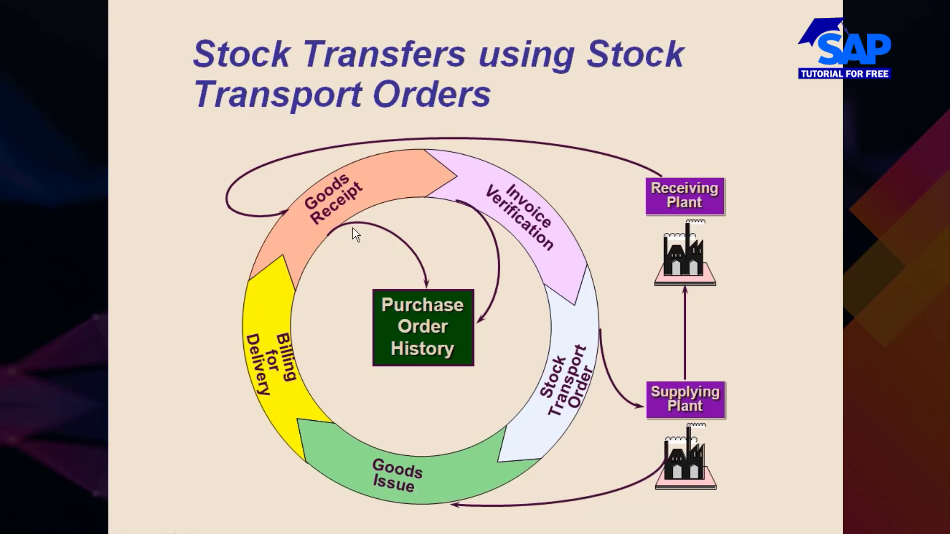
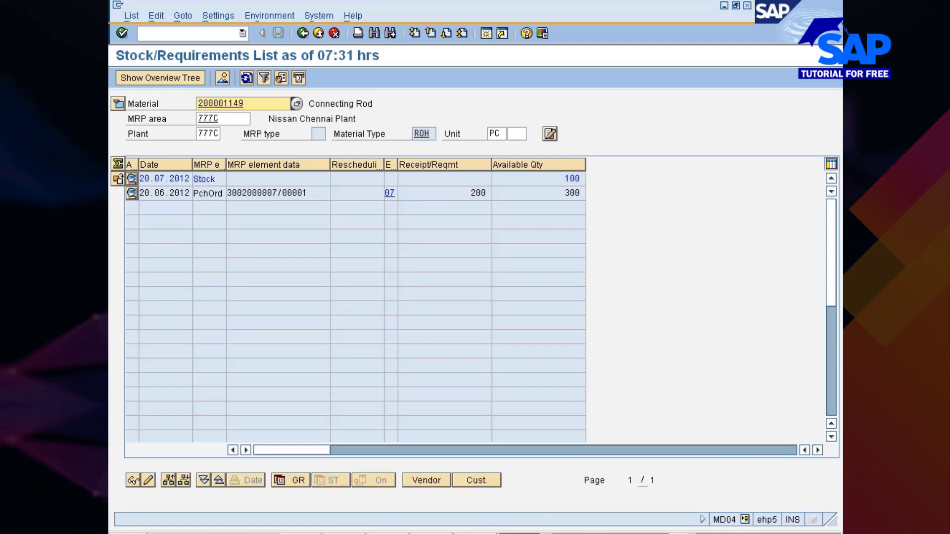
- Switch to the connecting rod's stock transport order, check the list of item detail views and display the header's organizational data
{"action": "left_click", "coordinate": [539, 497]}
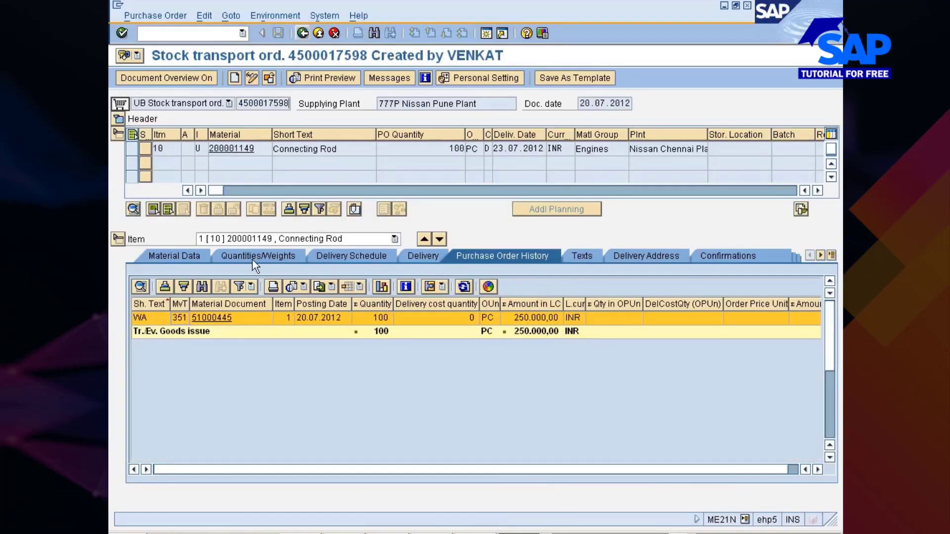
{"action": "left_click", "coordinate": [832, 256]}
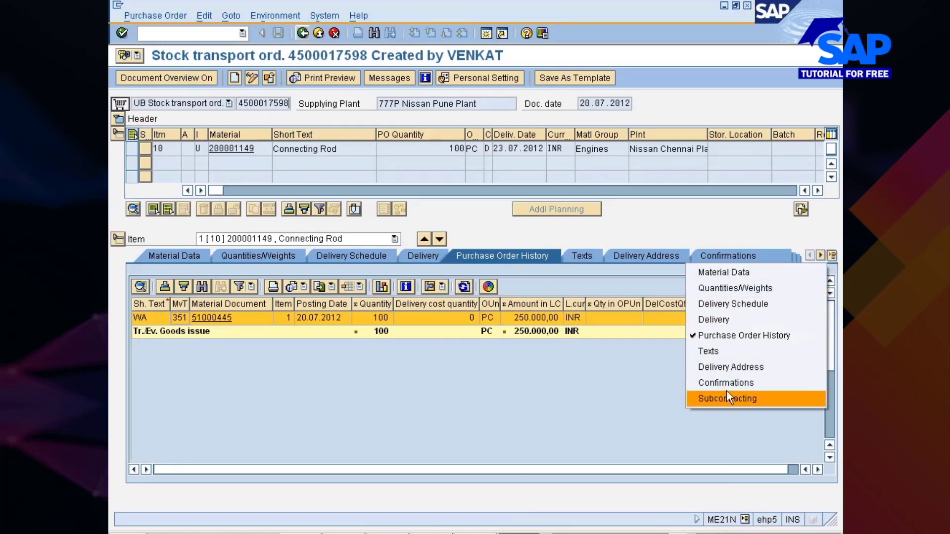
{"action": "left_click", "coordinate": [628, 403]}
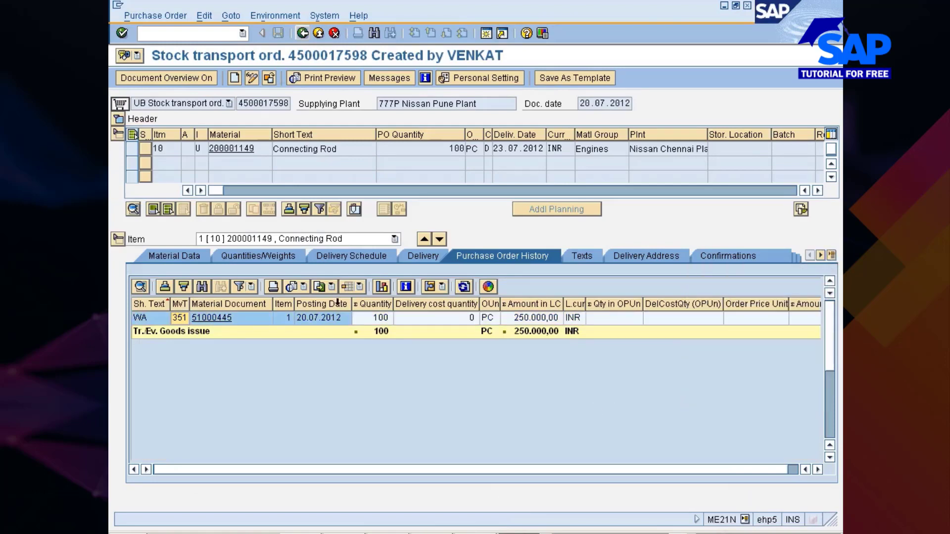
{"action": "left_click", "coordinate": [118, 120]}
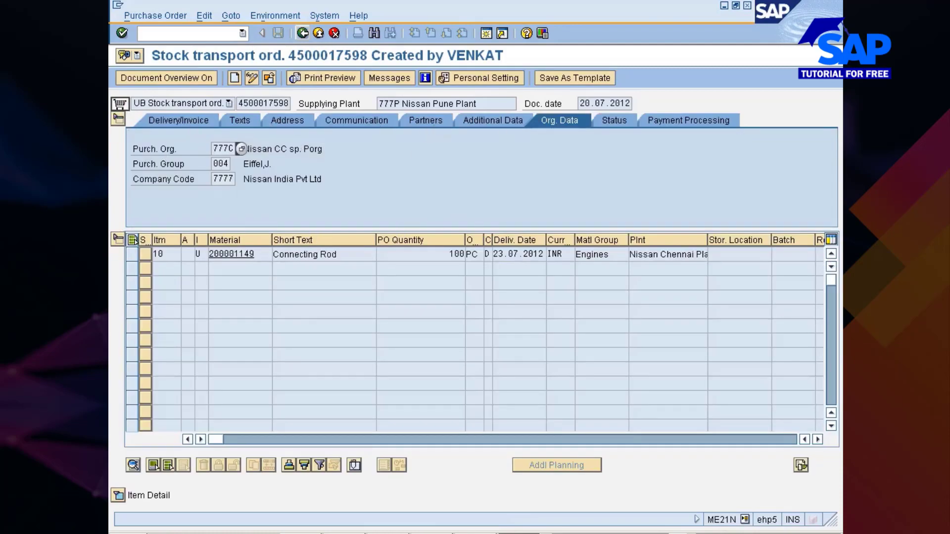
{"action": "left_click", "coordinate": [278, 269]}
- Switch to MM350_05.PPT in PowerPoint, highlight the words "stock in transit" in the notes and compare them with the SAP stock/requirements list
{"action": "key", "text": "alt+Tab"}
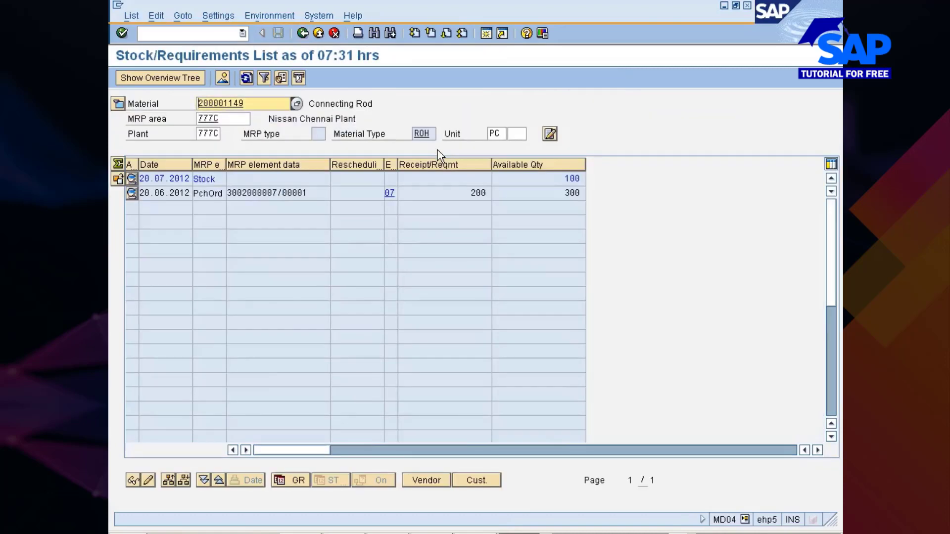
{"action": "key", "text": "alt+Tab"}
{"action": "key", "text": "alt+Tab"}
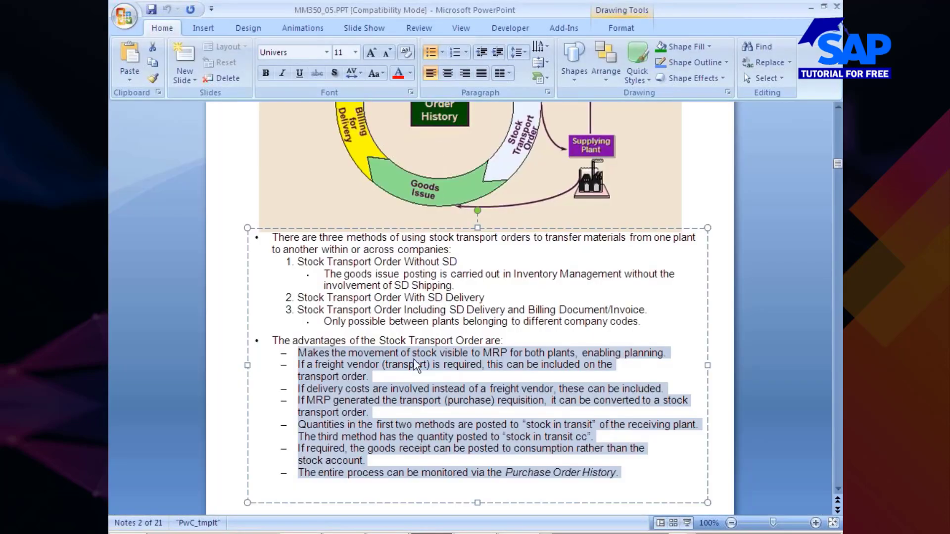
{"action": "left_click", "coordinate": [324, 405]}
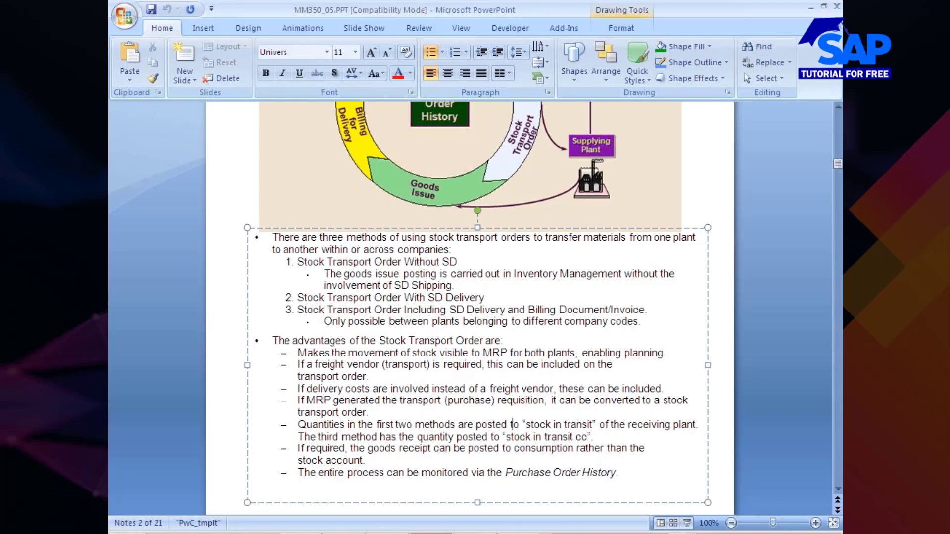
{"action": "left_click_drag", "start_coordinate": [511, 425], "coordinate": [592, 426]}
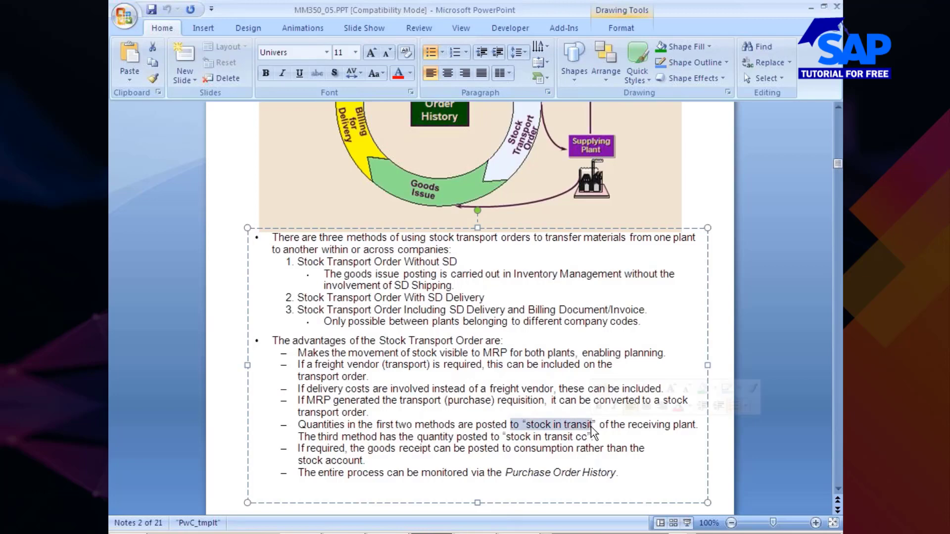
{"action": "key", "text": "alt+Tab"}
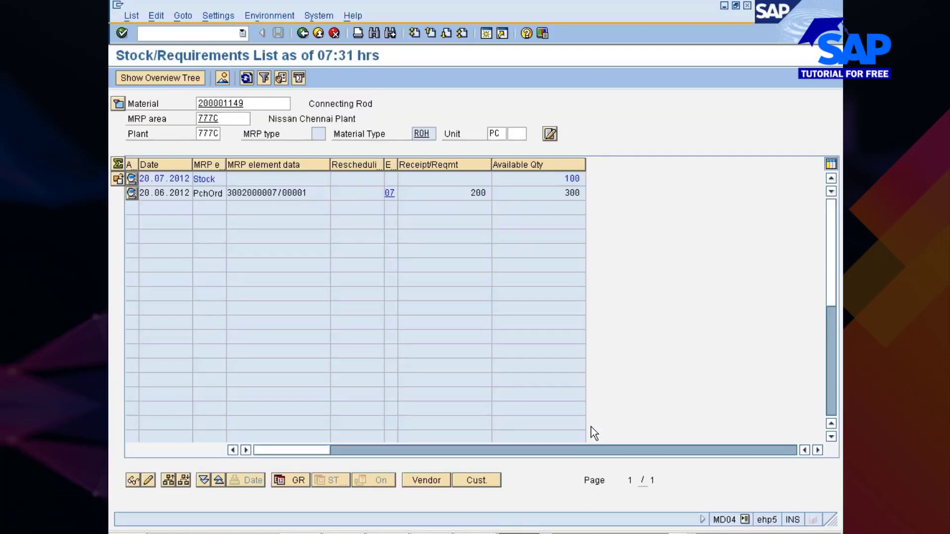
{"action": "key", "text": "alt+Tab"}
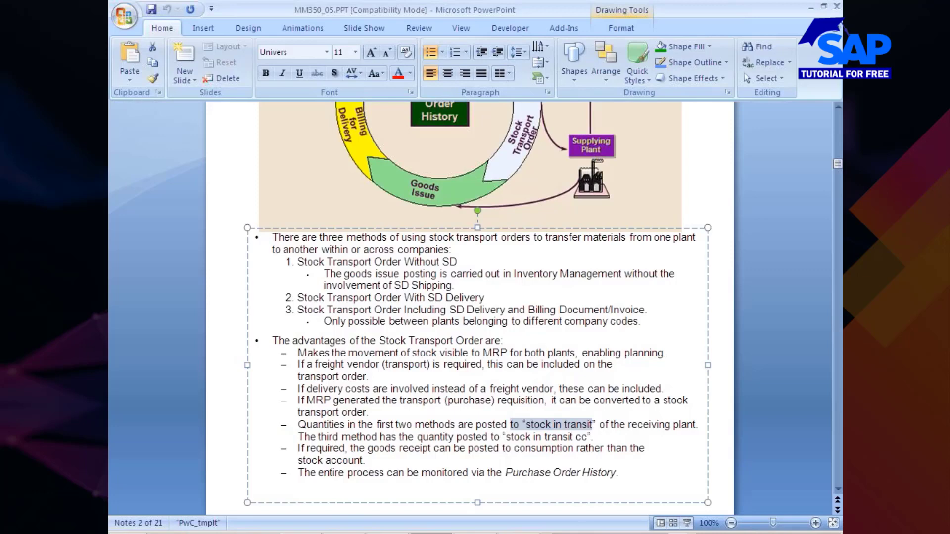
- Switch to the SAP goods receipt session and start the transfer posting transaction MB1B
{"action": "left_click", "coordinate": [544, 533]}
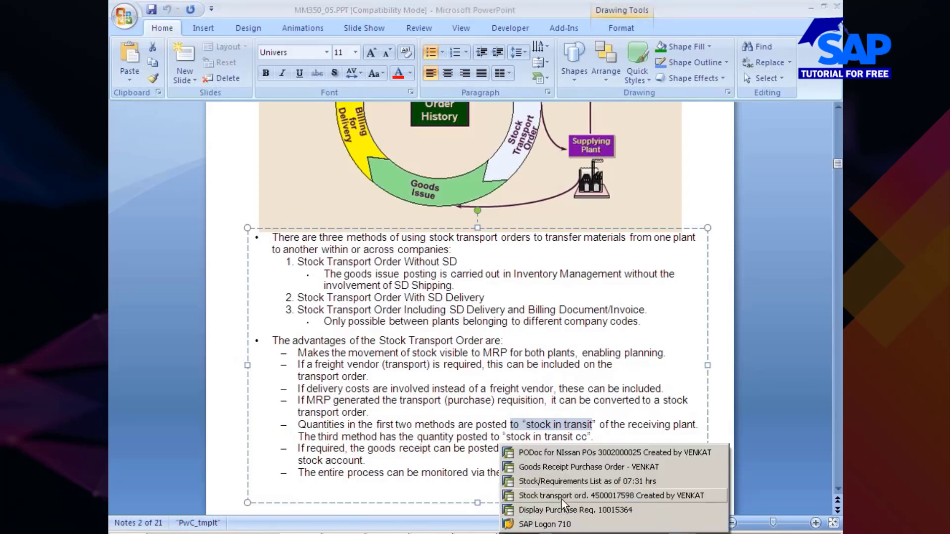
{"action": "left_click", "coordinate": [553, 467]}
{"action": "type", "text": "/nmb1"}
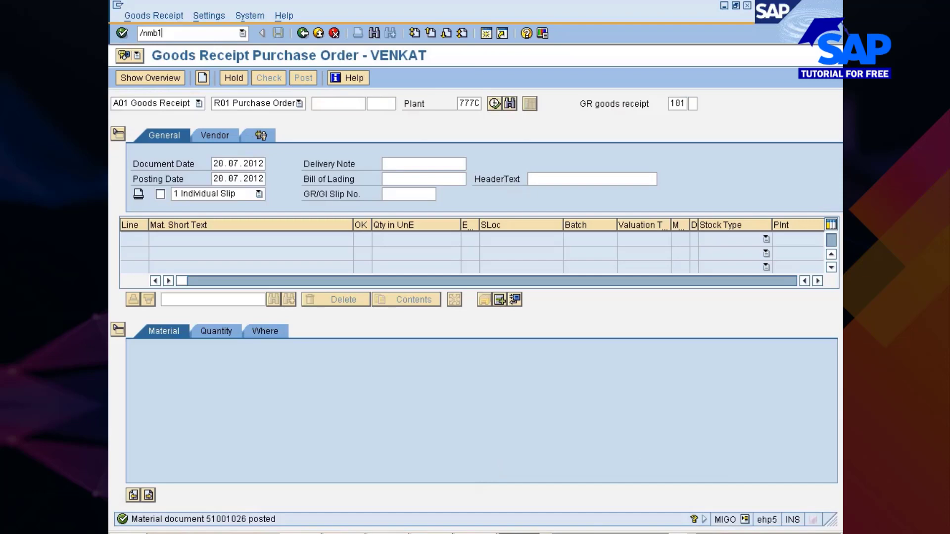
{"action": "type", "text": "b"}
{"action": "key", "text": "Return"}
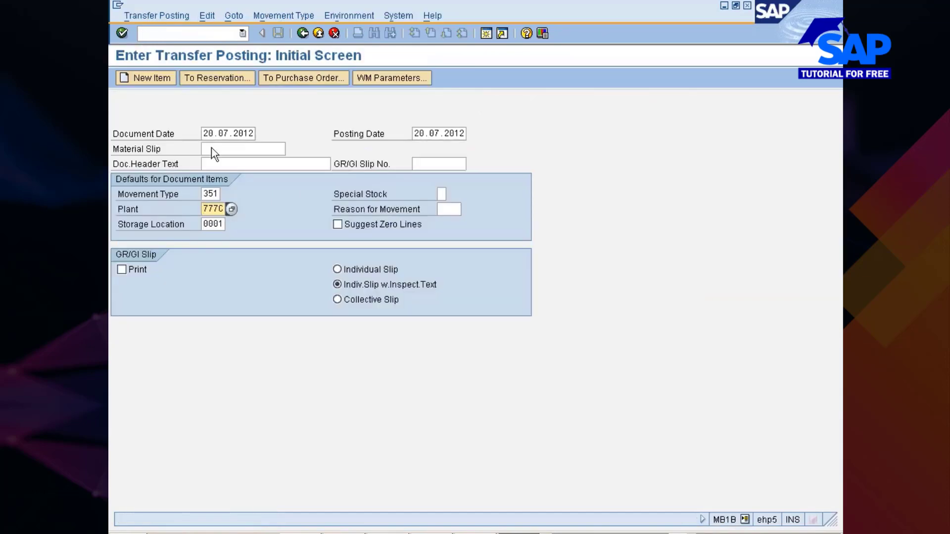
- Set the transfer posting's movement type to 303 and continue to the new items screen
{"action": "left_click", "coordinate": [214, 194]}
{"action": "key", "text": "BackSpace"}
{"action": "key", "text": "BackSpace"}
{"action": "type", "text": "01"}
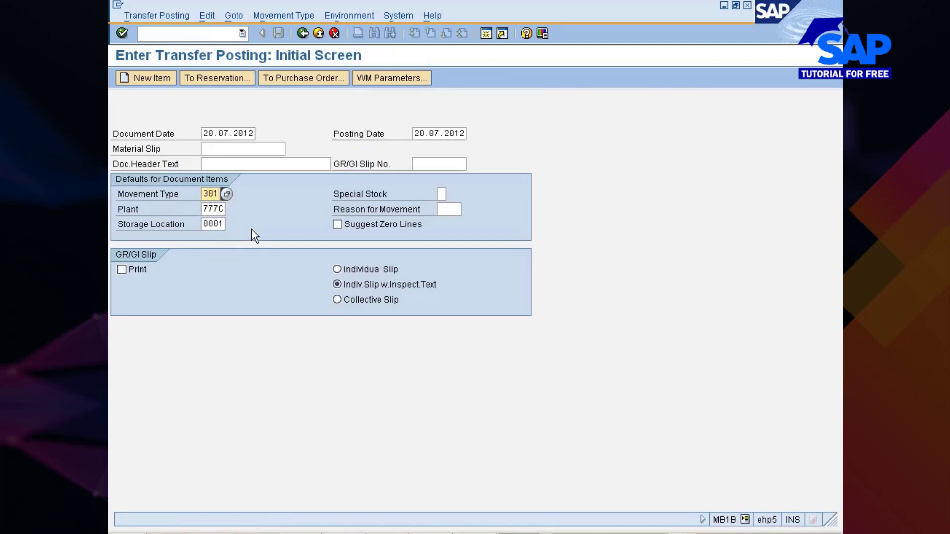
{"action": "key", "text": "BackSpace"}
{"action": "type", "text": "3"}
{"action": "key", "text": "Return"}
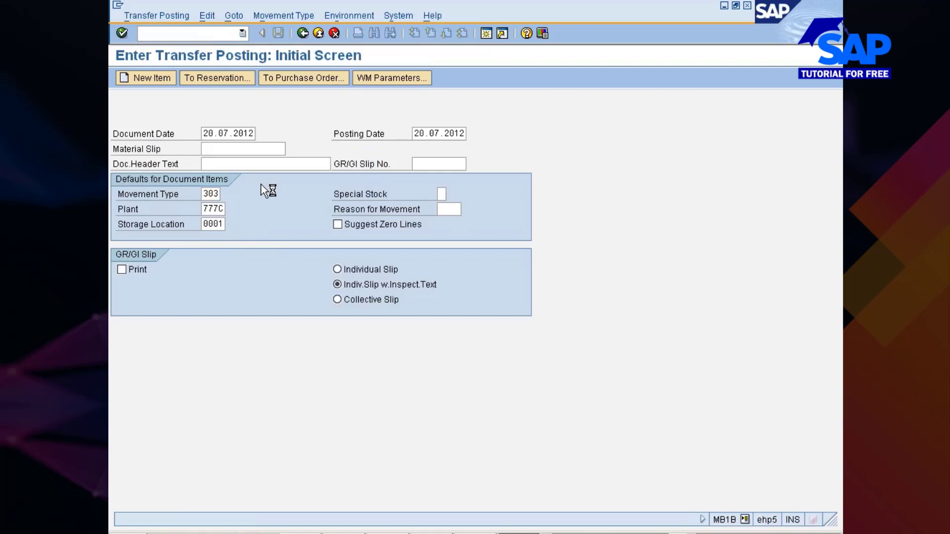
- Enter 777P as the receiving plant and 0002 as the receiving storage location
{"action": "key", "text": "BackSpace"}
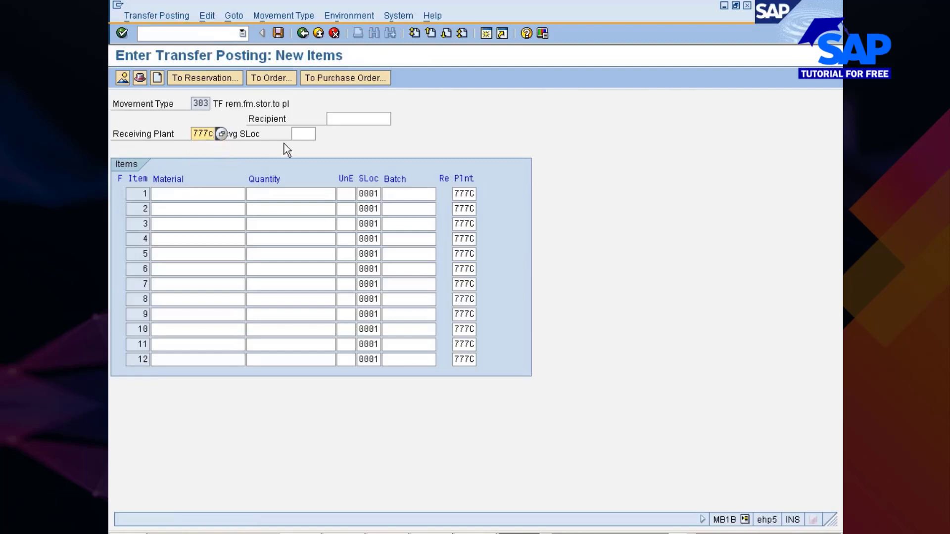
{"action": "key", "text": "Tab"}
{"action": "key", "text": "BackSpace"}
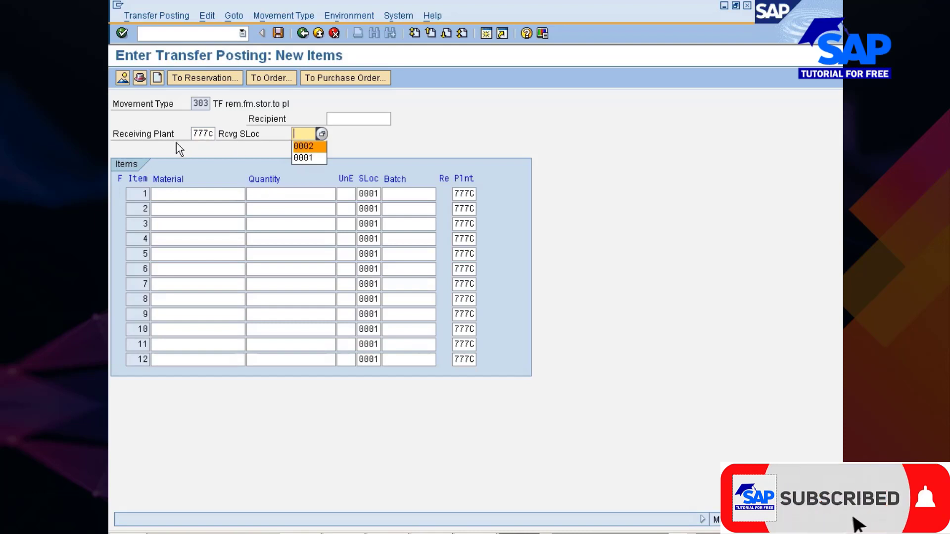
{"action": "left_click", "coordinate": [208, 134]}
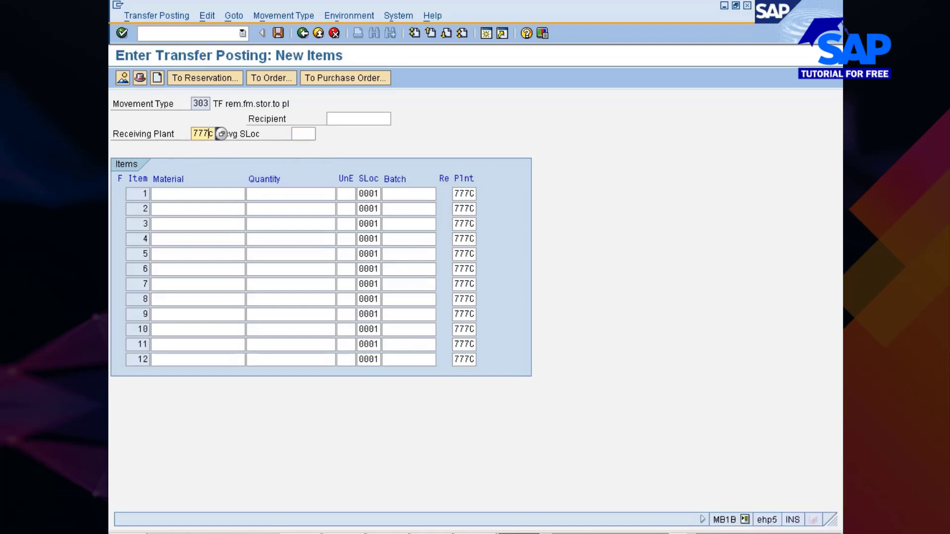
{"action": "key", "text": "Delete"}
{"action": "type", "text": "p"}
{"action": "left_click", "coordinate": [239, 133]}
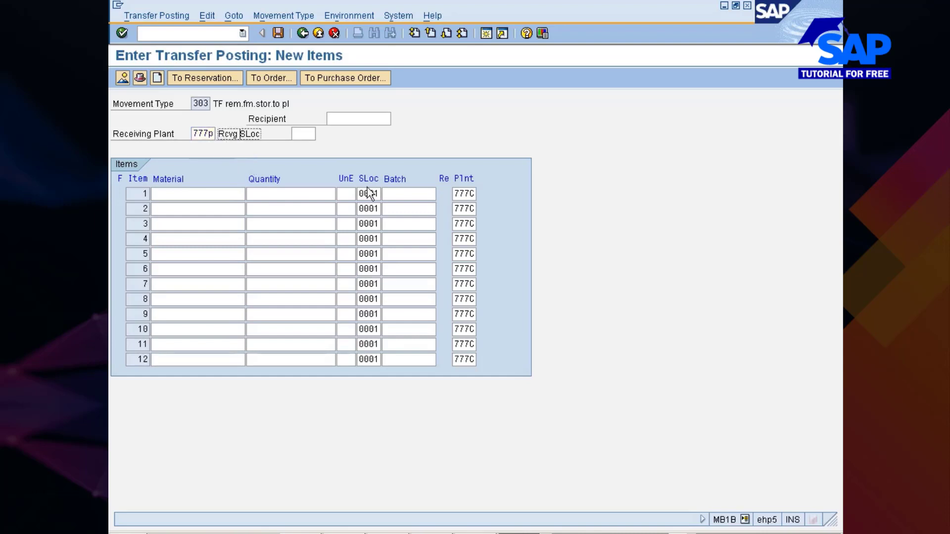
{"action": "key", "text": "Tab"}
{"action": "key", "text": "Down"}
{"action": "key", "text": "Return"}
{"action": "key", "text": "Tab"}
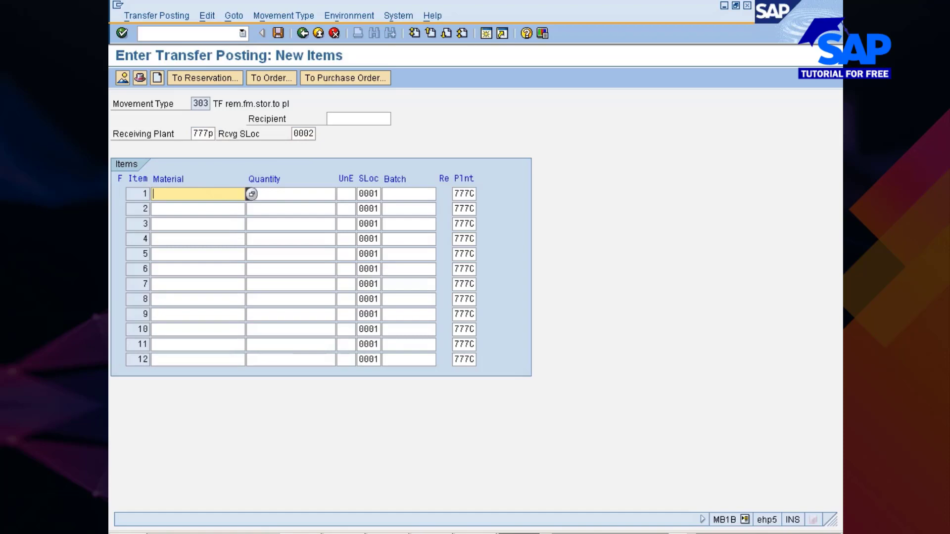
- Check the stock transport order's item in SAP, and highlight the Purchase Order History sentence in the PowerPoint notes
{"action": "key", "text": "alt+Tab"}
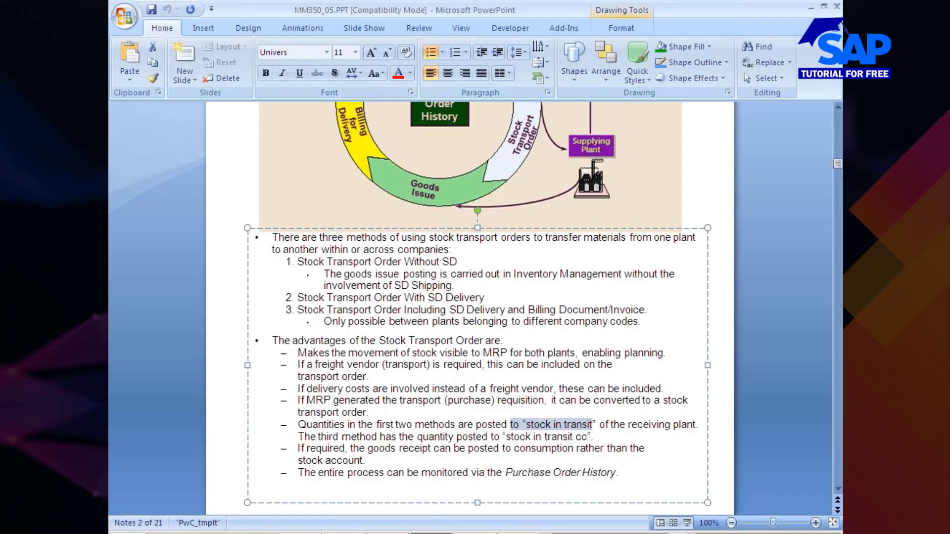
{"action": "left_click", "coordinate": [457, 529]}
{"action": "left_click", "coordinate": [549, 496]}
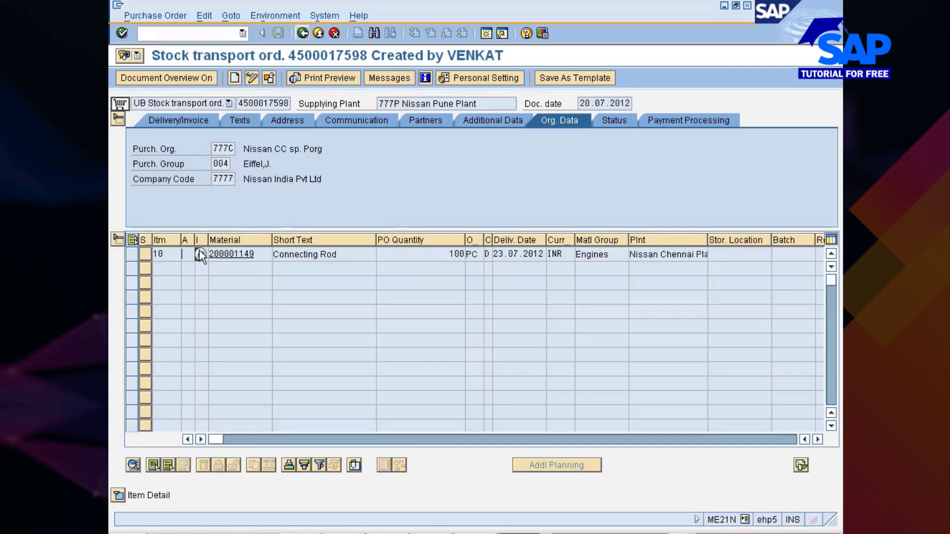
{"action": "key", "text": "alt+Tab"}
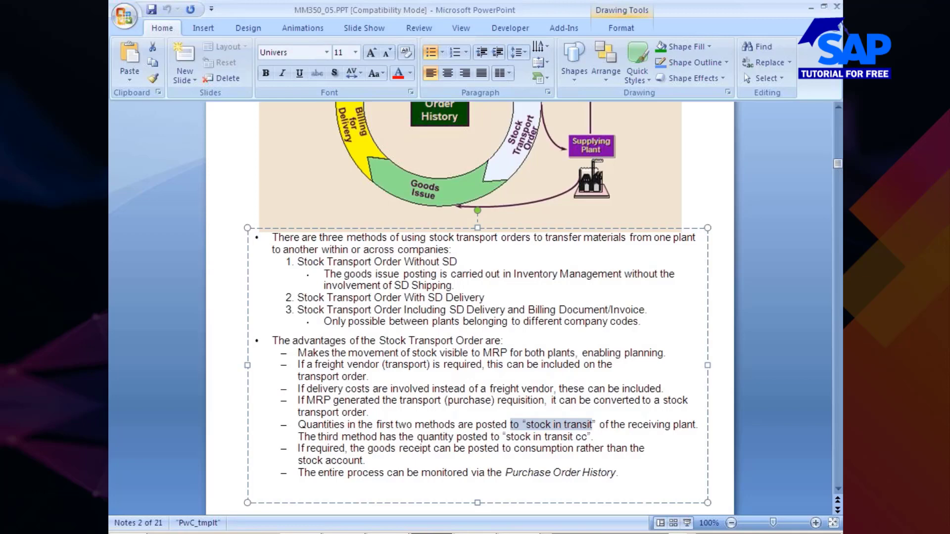
{"action": "left_click_drag", "start_coordinate": [298, 473], "coordinate": [616, 473]}
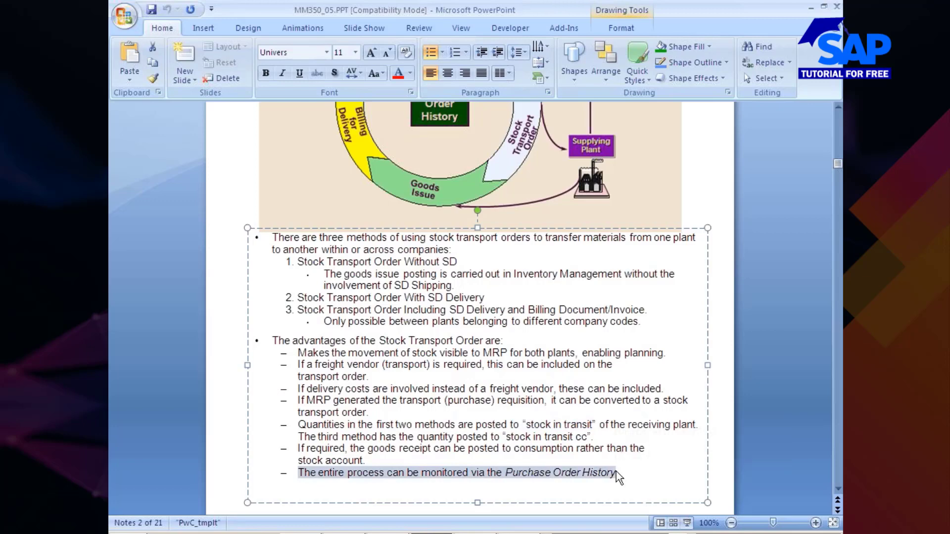
- Return to SAP, reload the stock transport order and examine the item's purchase order history and receiving plant
{"action": "key", "text": "alt+Tab"}
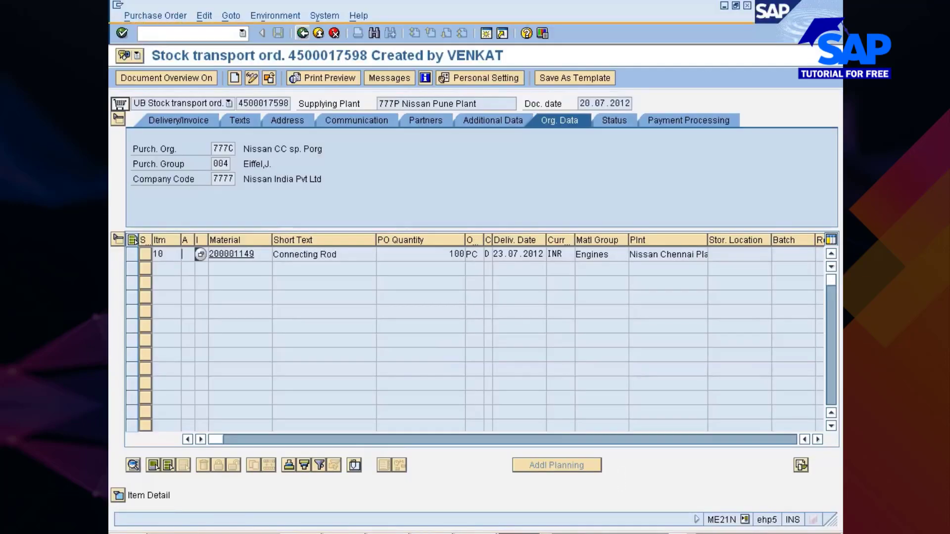
{"action": "left_click", "coordinate": [120, 495]}
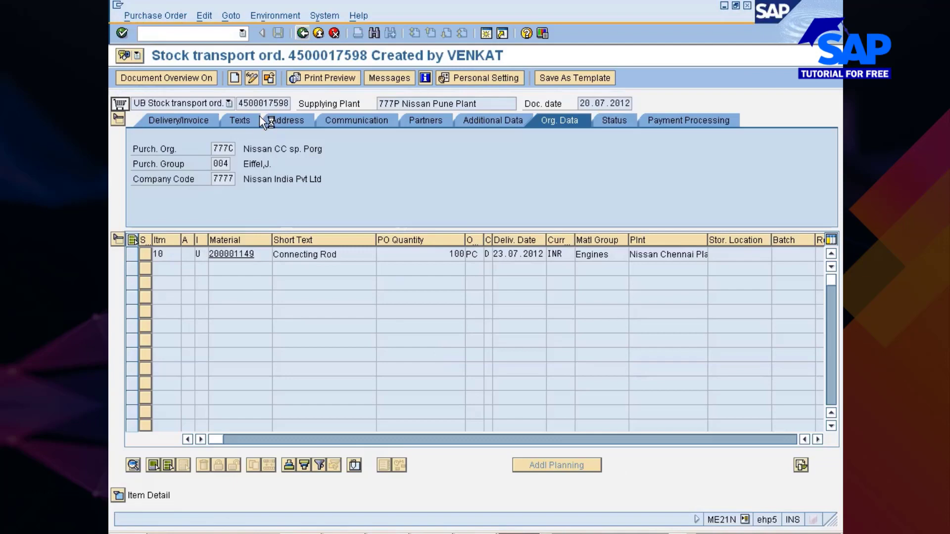
{"action": "left_click", "coordinate": [267, 78]}
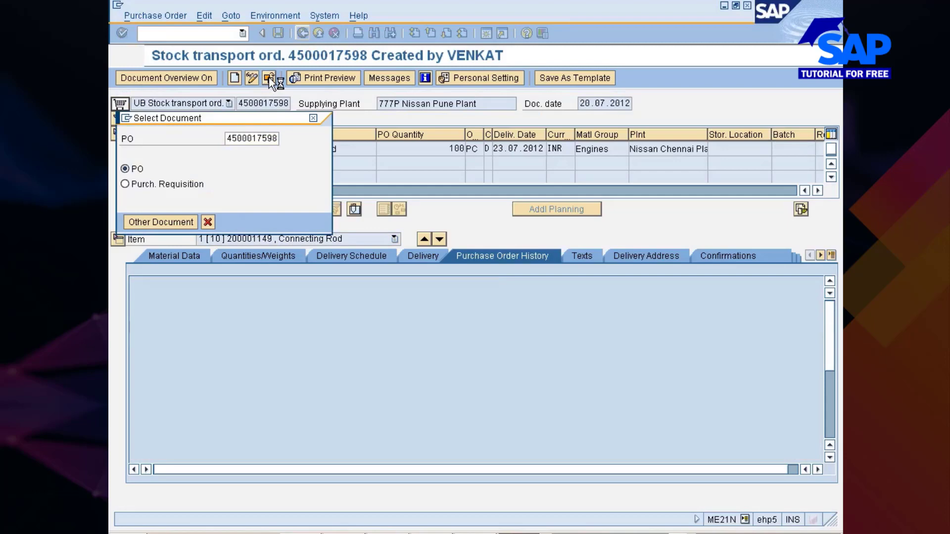
{"action": "key", "text": "Return"}
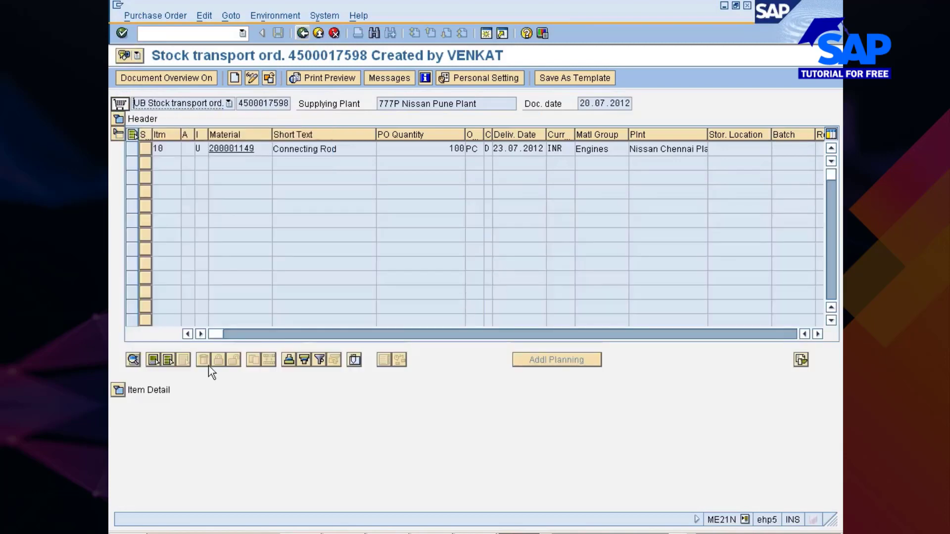
{"action": "left_click", "coordinate": [119, 391]}
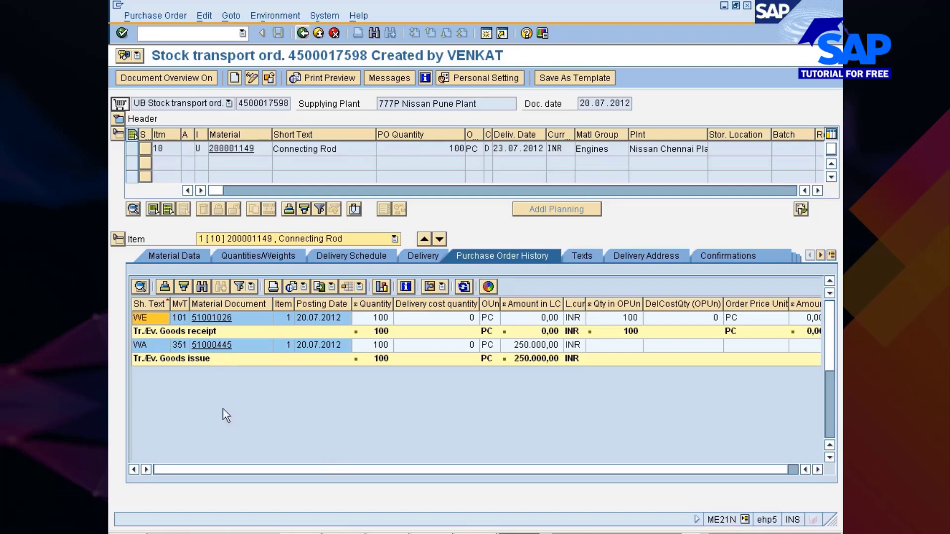
{"action": "left_click_drag", "start_coordinate": [630, 149], "coordinate": [713, 149]}
{"action": "left_click", "coordinate": [714, 149]}
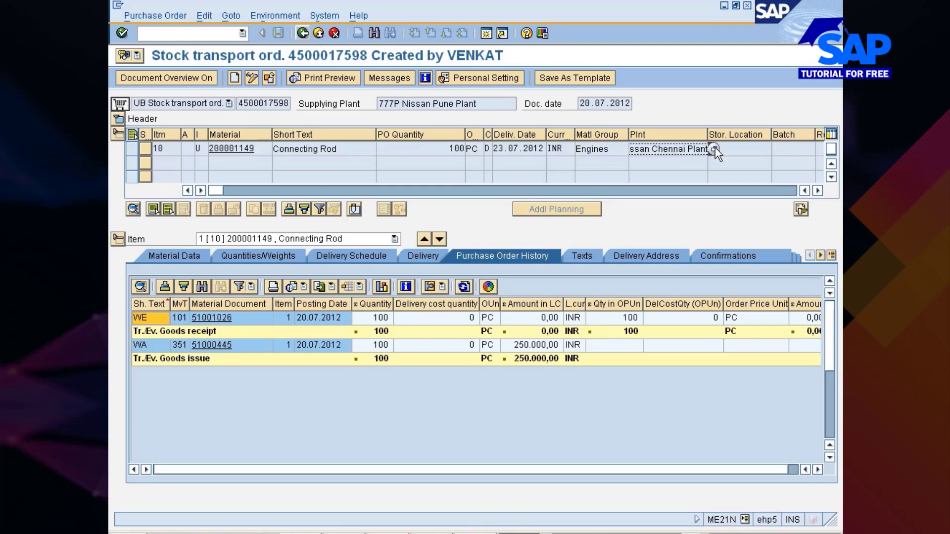
- Switch to the stock/requirements list, go back to the connecting rod's stock overview and refresh it
{"action": "left_click", "coordinate": [526, 533]}
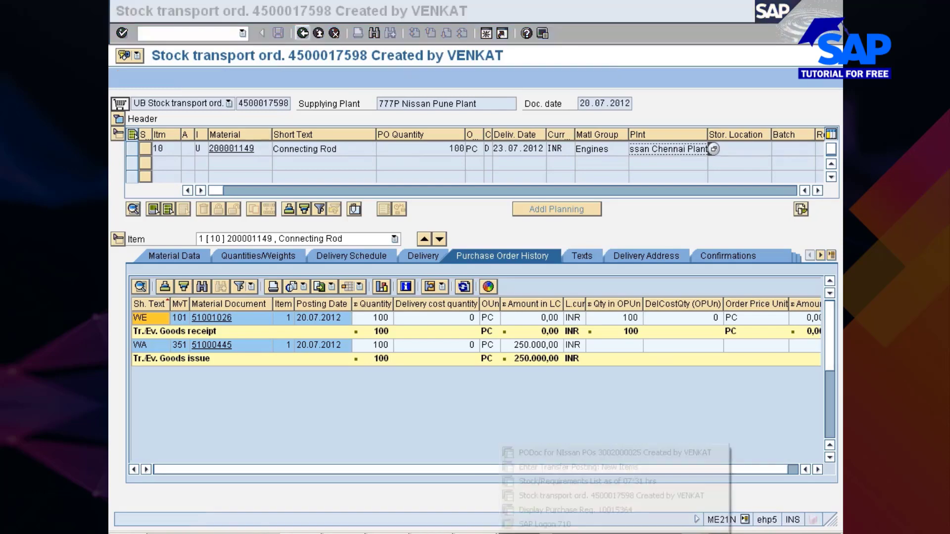
{"action": "left_click", "coordinate": [536, 497]}
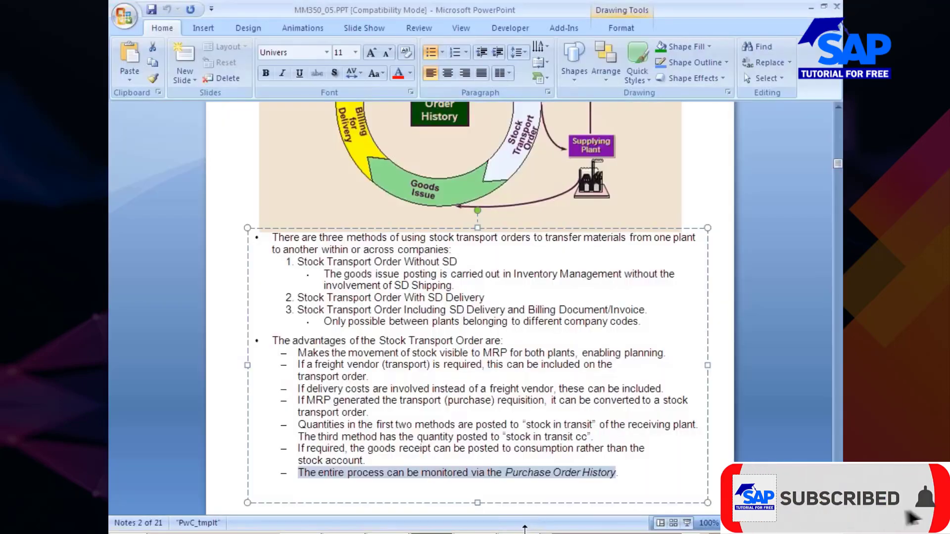
{"action": "left_click", "coordinate": [525, 533]}
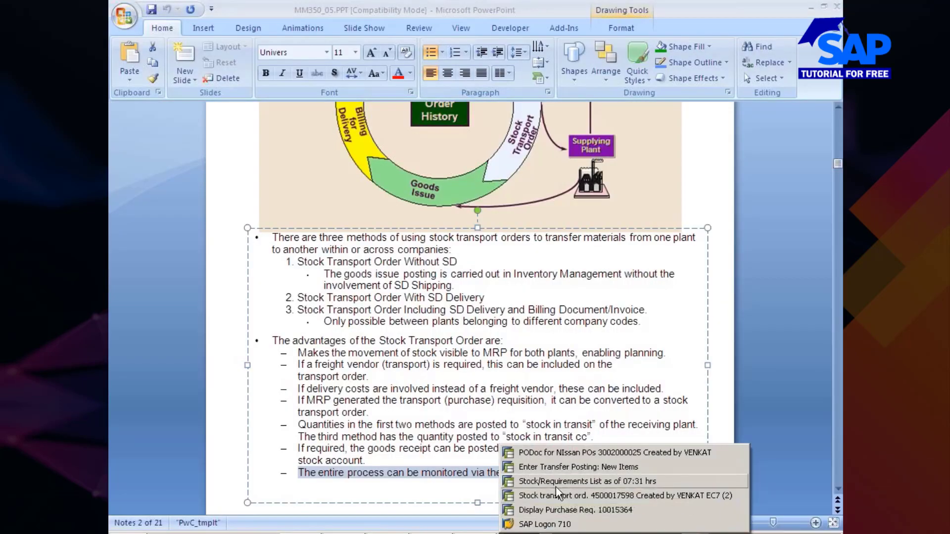
{"action": "left_click", "coordinate": [557, 483]}
{"action": "left_click", "coordinate": [302, 34]}
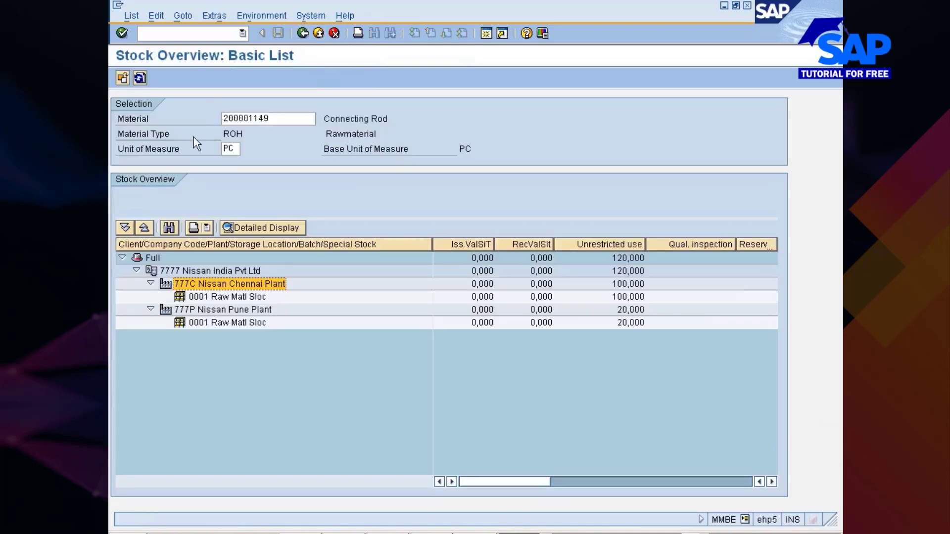
{"action": "left_click", "coordinate": [140, 78]}
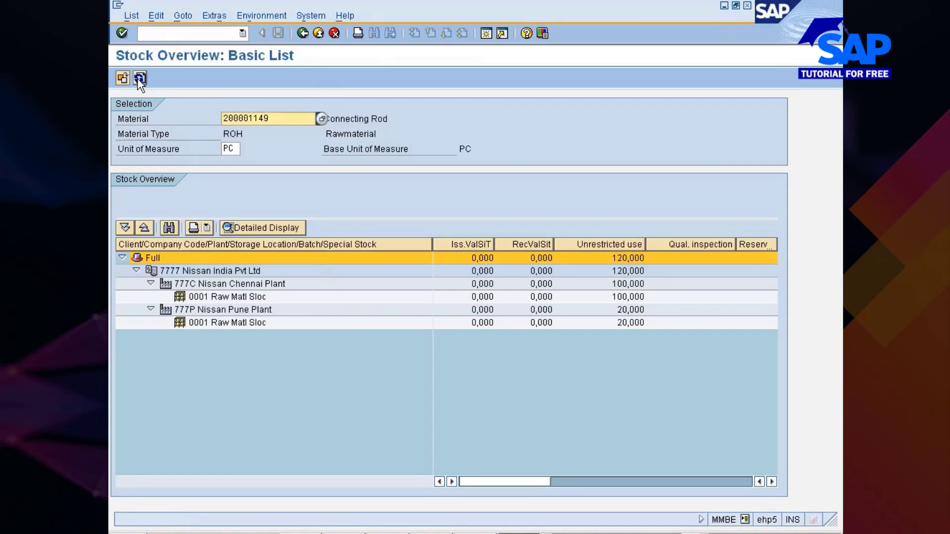
- Collapse plants 777C and 777P in the connecting rod's stock overview to compare the stock at plant level
{"action": "left_click", "coordinate": [150, 285]}
{"action": "left_click", "coordinate": [150, 297]}
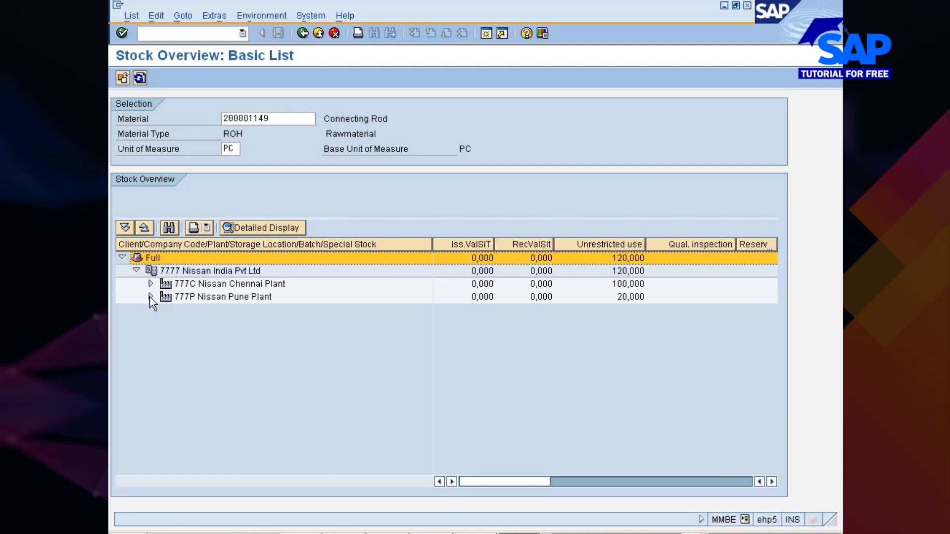
{"action": "left_click", "coordinate": [151, 297]}
{"action": "left_click", "coordinate": [478, 533]}
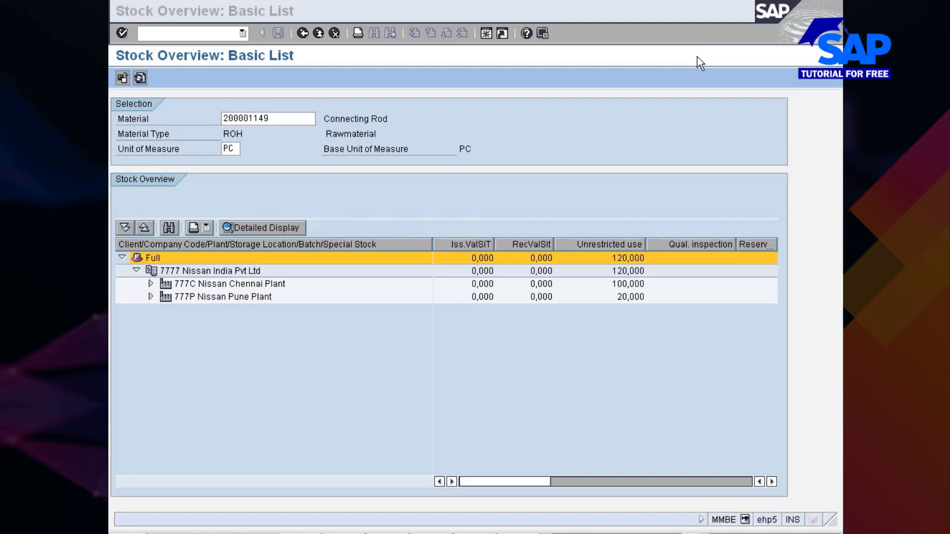
{"action": "left_click", "coordinate": [599, 375]}
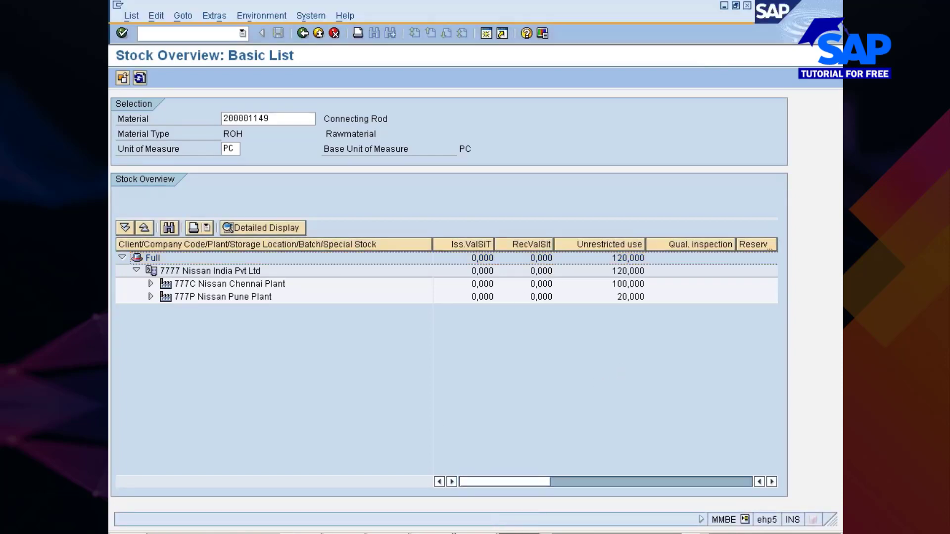
- Switch to PowerPoint and close the MM350_05.PPT presentation
{"action": "left_click", "coordinate": [467, 529]}
{"action": "left_click", "coordinate": [450, 507]}
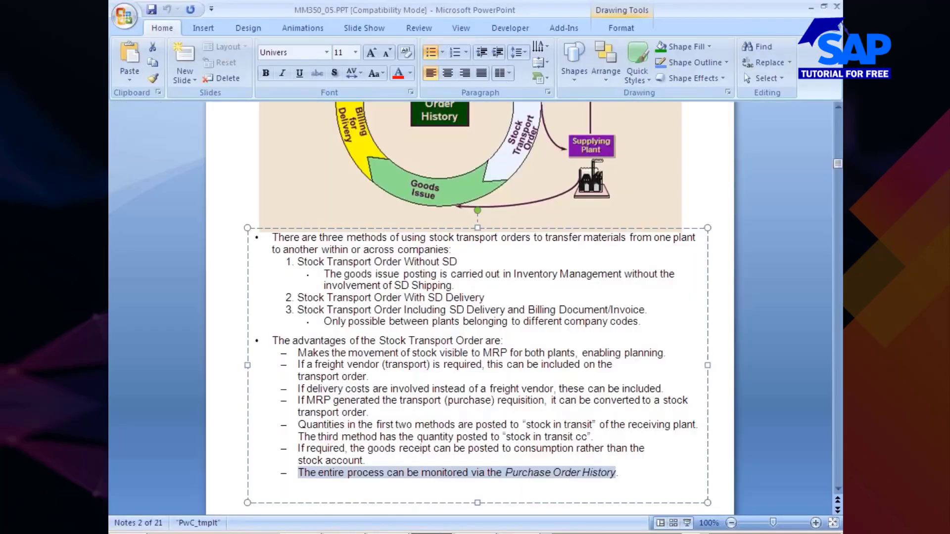
{"action": "left_click", "coordinate": [837, 5]}
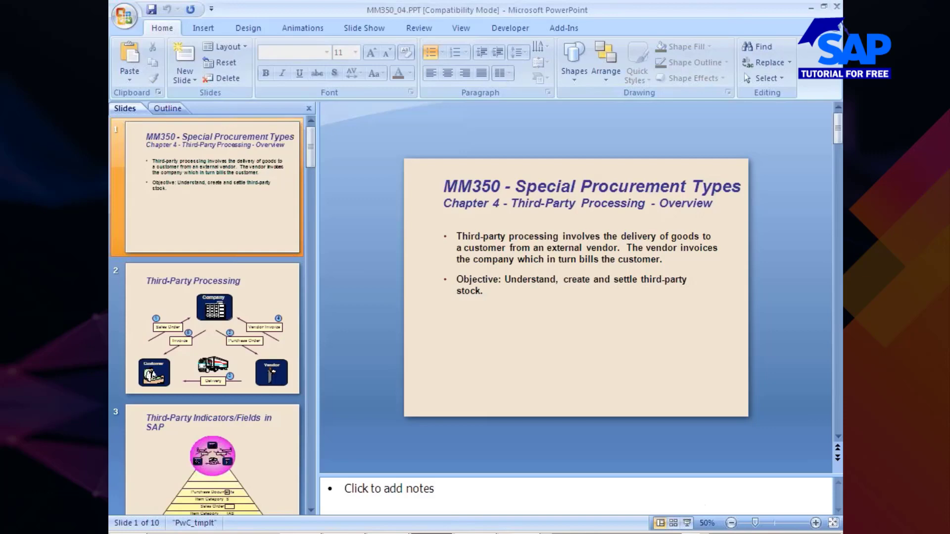
- Return to SAP, glance at the stock transport order and bring up the collective transfer posting session
{"action": "left_click", "coordinate": [524, 533]}
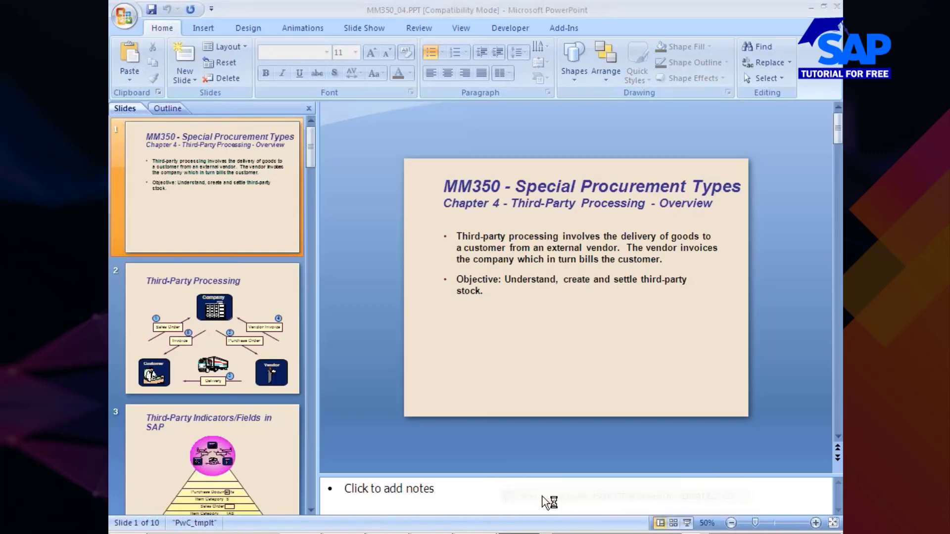
{"action": "left_click", "coordinate": [545, 496]}
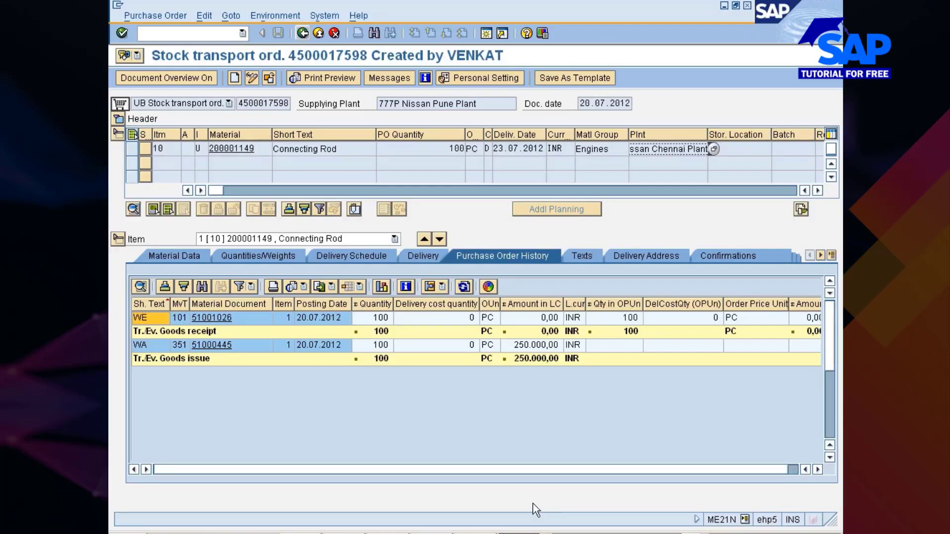
{"action": "left_click", "coordinate": [525, 533]}
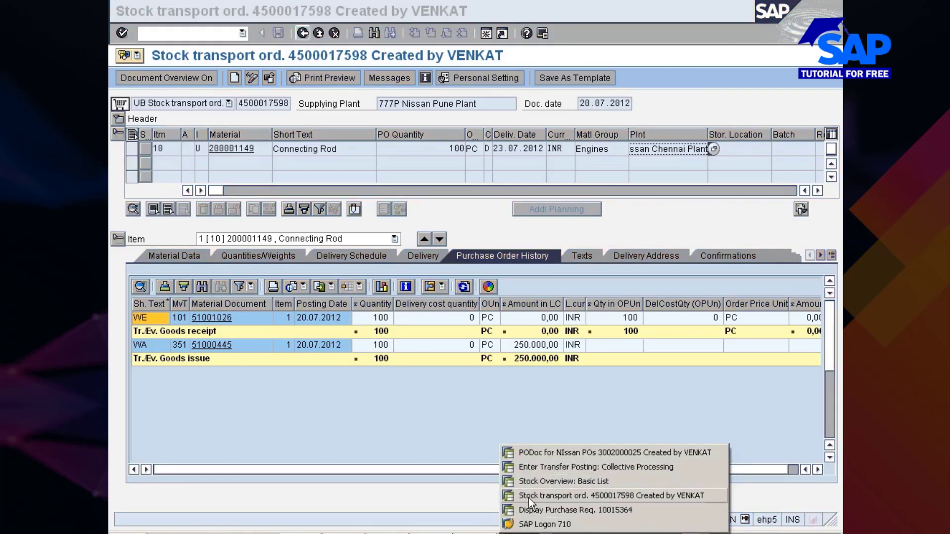
{"action": "left_click", "coordinate": [539, 469]}
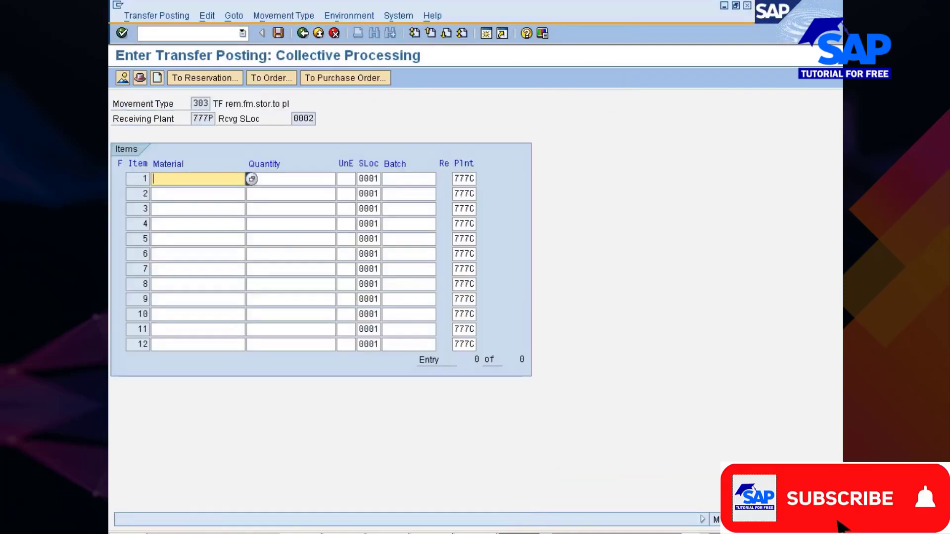
- Leave the transfer posting for the SPRO customizing transaction and display the SAP Reference IMG
{"action": "left_click", "coordinate": [215, 35]}
{"action": "type", "text": "/nso"}
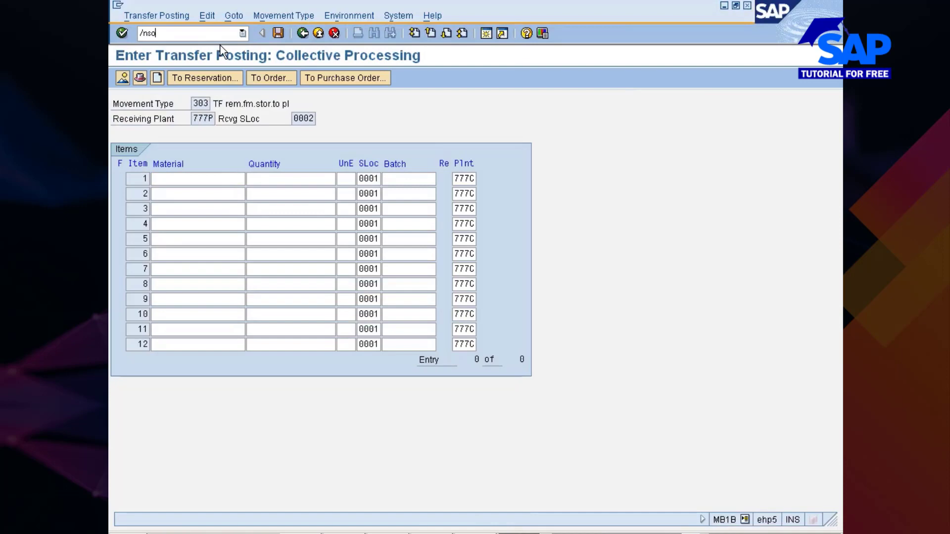
{"action": "key", "text": "BackSpace"}
{"action": "type", "text": "pro"}
{"action": "key", "text": "Return"}
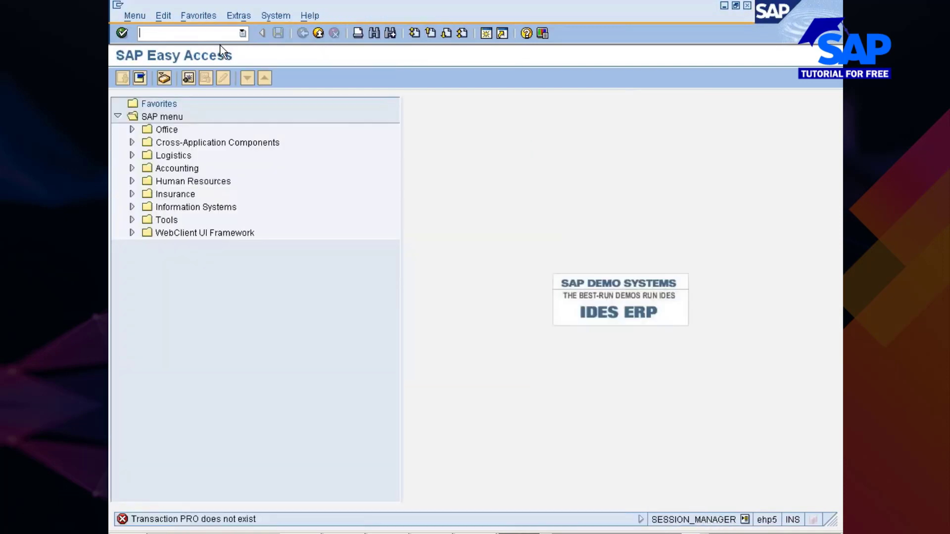
{"action": "type", "text": "spro"}
{"action": "key", "text": "Return"}
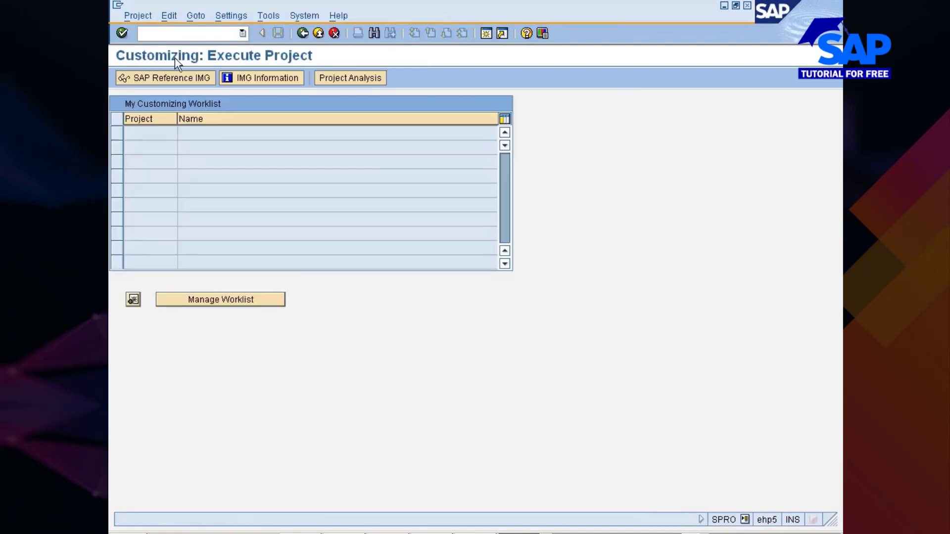
{"action": "left_click", "coordinate": [174, 77]}
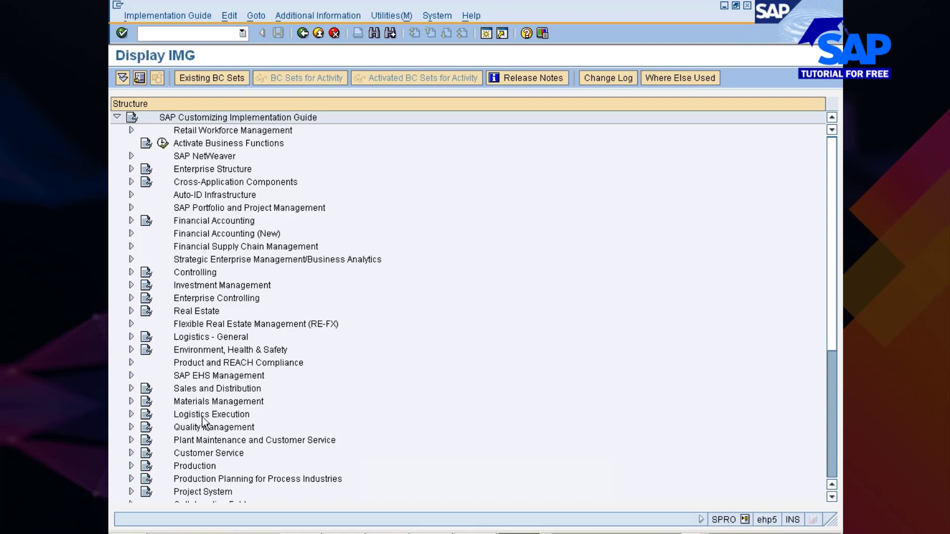
- Find Enterprise Structure in the SAP Customizing Implementation Guide and expand it
{"action": "double_click", "coordinate": [193, 389]}
{"action": "key", "text": "Down"}
{"action": "key", "text": "Down"}
{"action": "key", "text": "Down"}
{"action": "key", "text": "Down"}
{"action": "key", "text": "Down"}
{"action": "key", "text": "Down"}
{"action": "key", "text": "Up"}
{"action": "key", "text": "Up"}
{"action": "key", "text": "Up"}
{"action": "key", "text": "Up"}
{"action": "key", "text": "Up"}
{"action": "key", "text": "Up"}
{"action": "key", "text": "Left"}
{"action": "key", "text": "Up"}
{"action": "key", "text": "Up"}
{"action": "key", "text": "Up"}
{"action": "key", "text": "Up"}
{"action": "key", "text": "Up"}
{"action": "key", "text": "Up"}
{"action": "key", "text": "Up"}
{"action": "key", "text": "Up"}
{"action": "key", "text": "Up"}
{"action": "key", "text": "Up"}
{"action": "key", "text": "Up"}
{"action": "key", "text": "Up"}
{"action": "key", "text": "Up"}
{"action": "key", "text": "Up"}
{"action": "key", "text": "Up"}
{"action": "key", "text": "Up"}
{"action": "key", "text": "Up"}
{"action": "key", "text": "Up"}
{"action": "key", "text": "Up"}
{"action": "key", "text": "Up"}
{"action": "key", "text": "Down"}
{"action": "key", "text": "Down"}
{"action": "key", "text": "Down"}
{"action": "key", "text": "Down"}
{"action": "key", "text": "Down"}
{"action": "key", "text": "Down"}
{"action": "key", "text": "Down"}
{"action": "key", "text": "Down"}
{"action": "key", "text": "Down"}
{"action": "key", "text": "Down"}
{"action": "key", "text": "Down"}
{"action": "key", "text": "Down"}
{"action": "key", "text": "Down"}
{"action": "key", "text": "Down"}
{"action": "key", "text": "Down"}
{"action": "key", "text": "Down"}
{"action": "key", "text": "Down"}
{"action": "key", "text": "Up"}
{"action": "key", "text": "Up"}
{"action": "key", "text": "Up"}
{"action": "key", "text": "Up"}
{"action": "key", "text": "Up"}
{"action": "key", "text": "Up"}
{"action": "key", "text": "Up"}
{"action": "key", "text": "Up"}
{"action": "key", "text": "Up"}
{"action": "key", "text": "Up"}
{"action": "key", "text": "Up"}
{"action": "key", "text": "Up"}
{"action": "key", "text": "Up"}
{"action": "key", "text": "Up"}
{"action": "key", "text": "Up"}
{"action": "key", "text": "Up"}
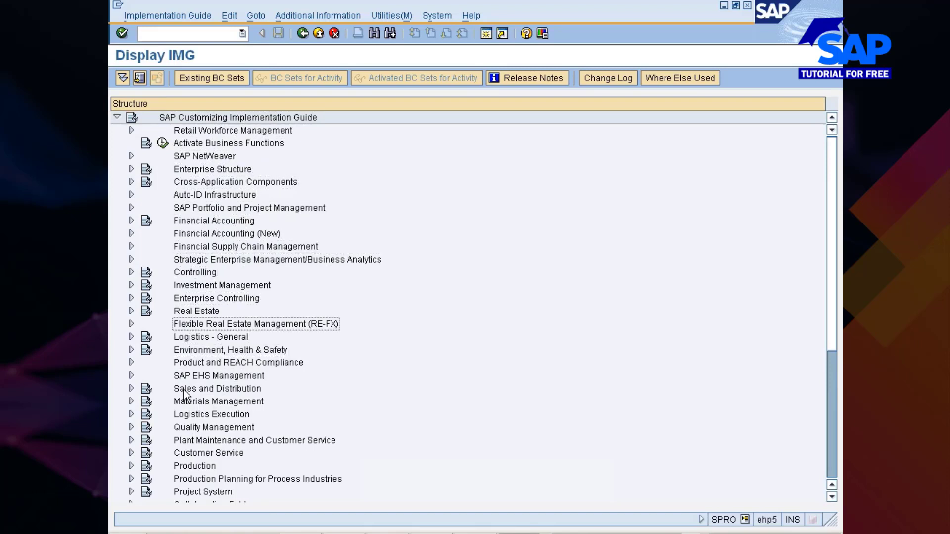
{"action": "key", "text": "Down"}
{"action": "key", "text": "Down"}
{"action": "key", "text": "Right"}
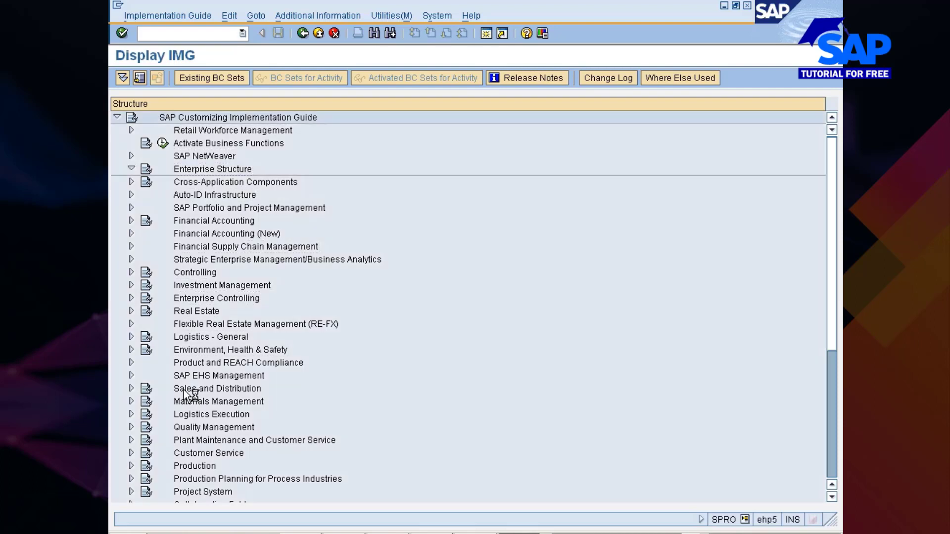
- Expand Definition under Enterprise Structure and its Sales and Distribution node
{"action": "key", "text": "Down"}
{"action": "key", "text": "Down"}
{"action": "key", "text": "Right"}
{"action": "key", "text": "Down"}
{"action": "key", "text": "Down"}
{"action": "key", "text": "Down"}
{"action": "key", "text": "Down"}
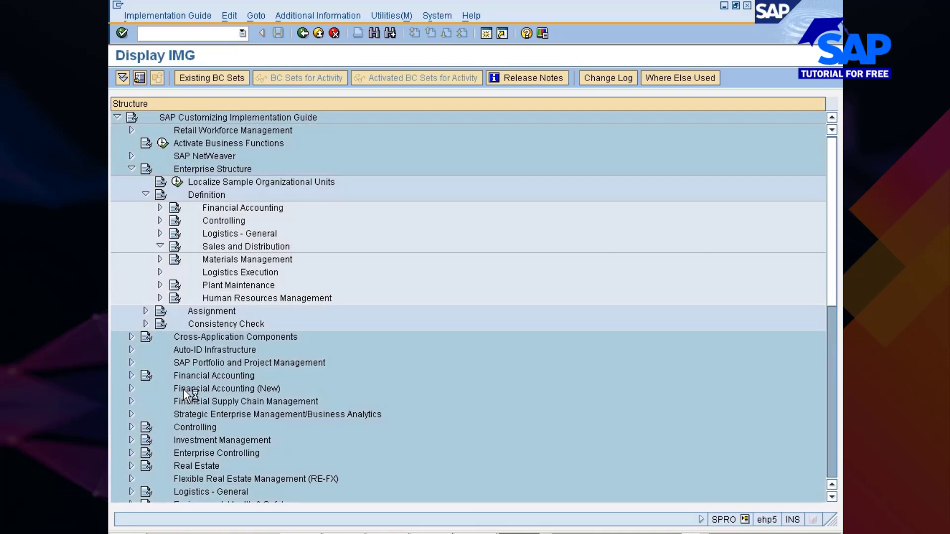
{"action": "key", "text": "Right"}
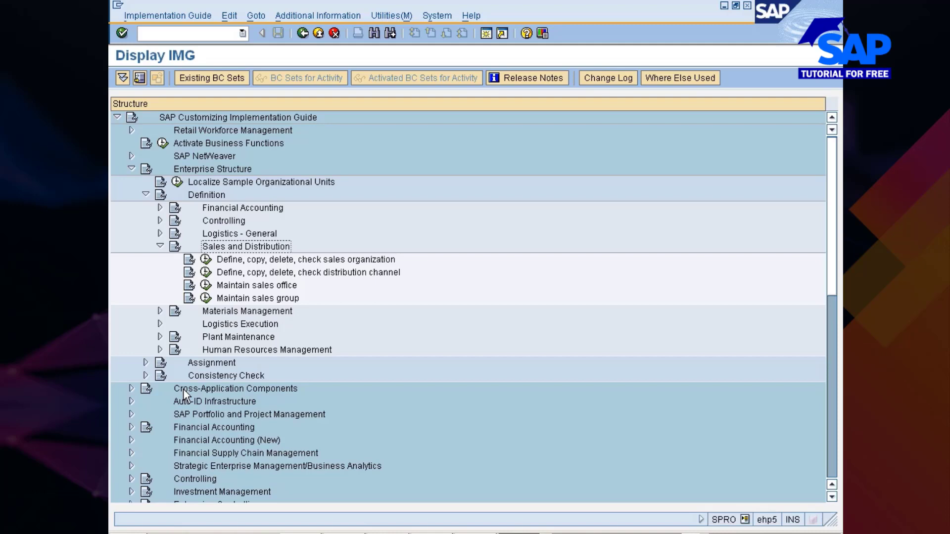
- Go through the Sales and Distribution definition activities and return to the sales organization activity
{"action": "key", "text": "Down"}
{"action": "key", "text": "Down"}
{"action": "key", "text": "Down"}
{"action": "key", "text": "Down"}
{"action": "key", "text": "Up"}
{"action": "key", "text": "Up"}
{"action": "key", "text": "Up"}
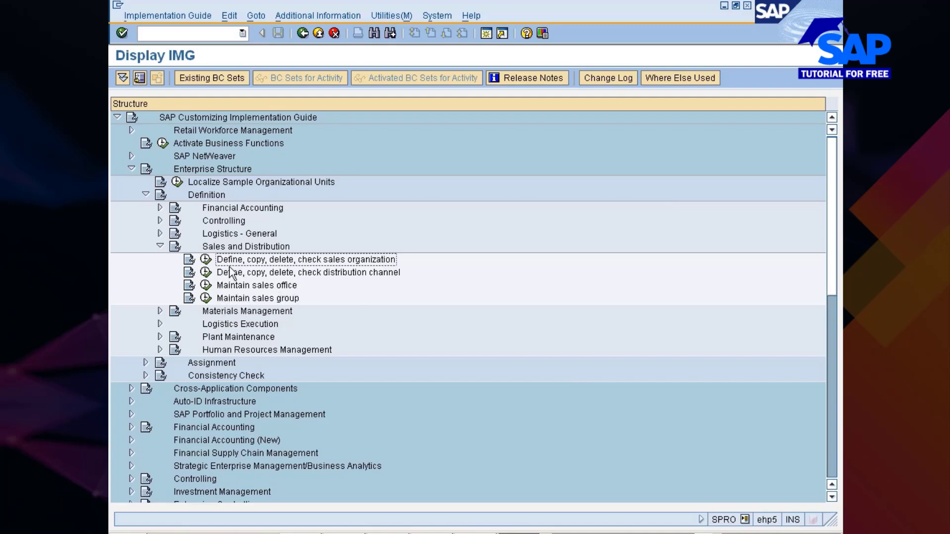
- Expand Logistics - General under Definition and review its location and division activities alongside the sales organization activity
{"action": "left_click", "coordinate": [160, 233]}
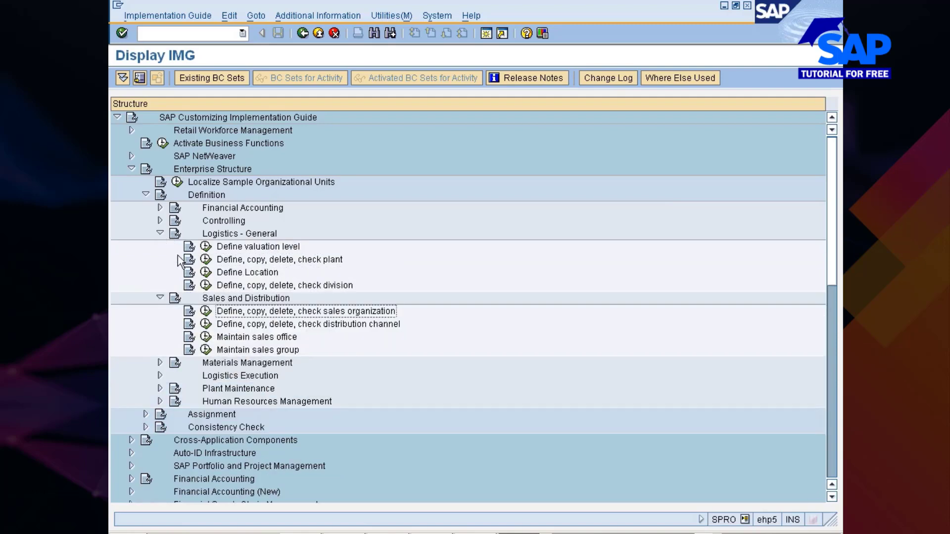
{"action": "left_click", "coordinate": [271, 273]}
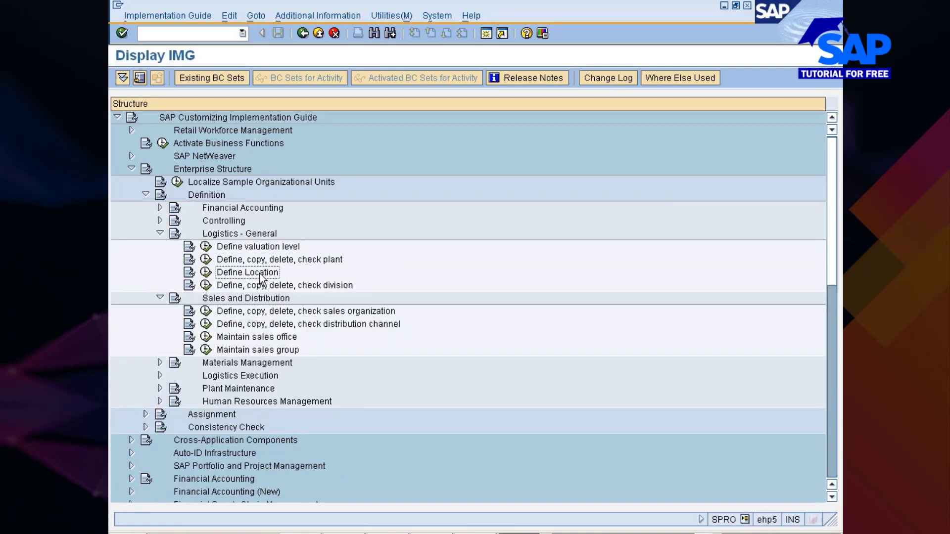
{"action": "left_click", "coordinate": [327, 287]}
{"action": "left_click", "coordinate": [249, 273]}
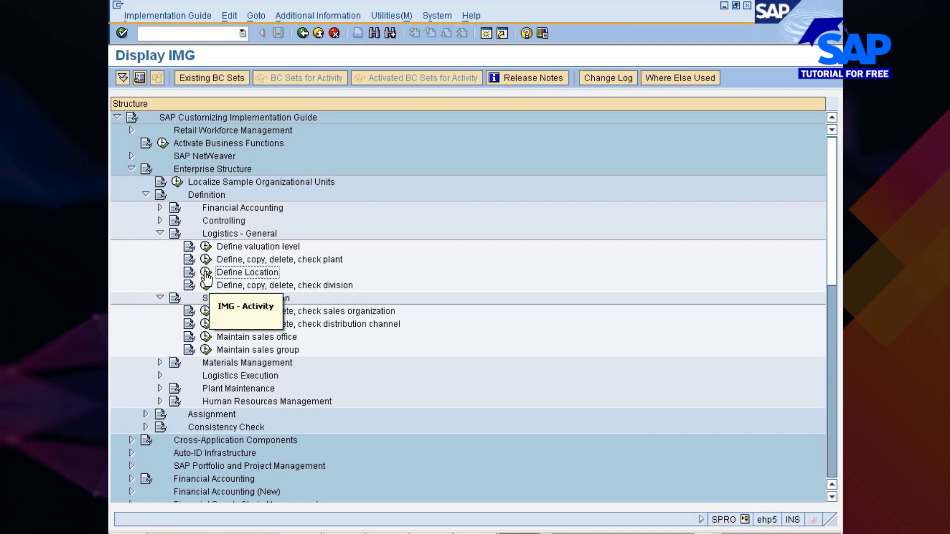
{"action": "left_click", "coordinate": [265, 287]}
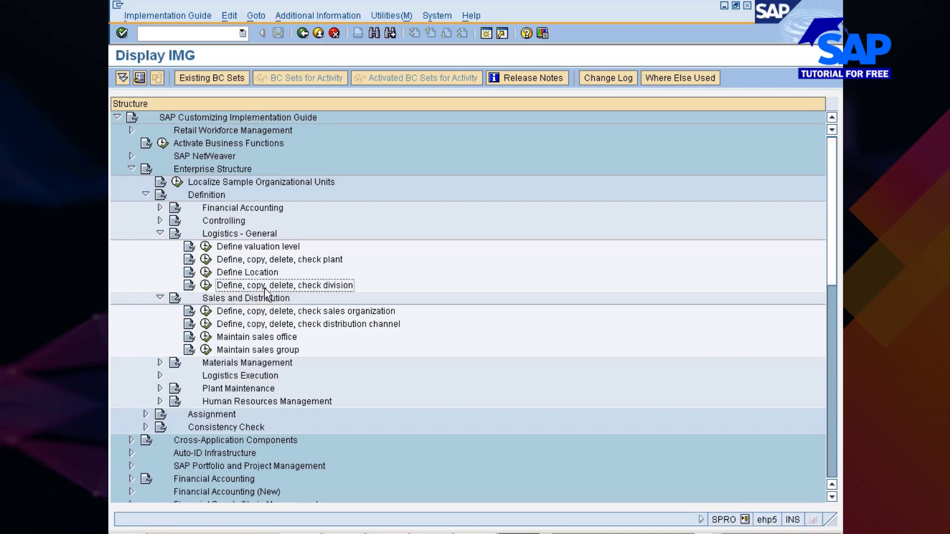
{"action": "left_click", "coordinate": [280, 312]}
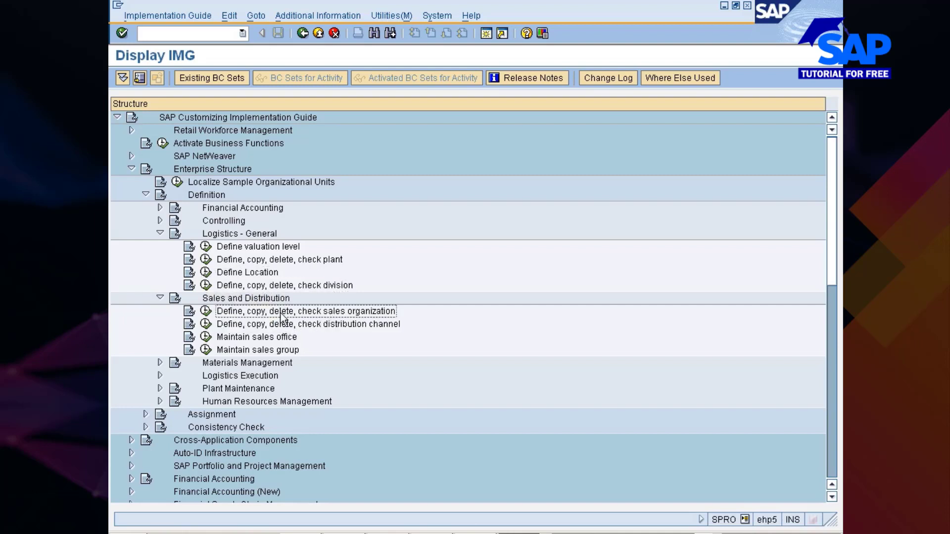
{"action": "left_click", "coordinate": [262, 274]}
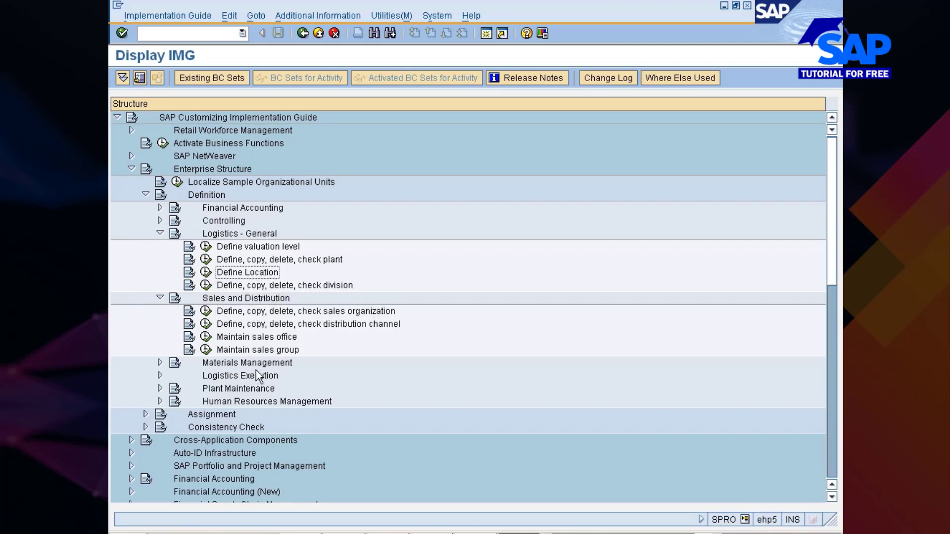
{"action": "left_click", "coordinate": [226, 298]}
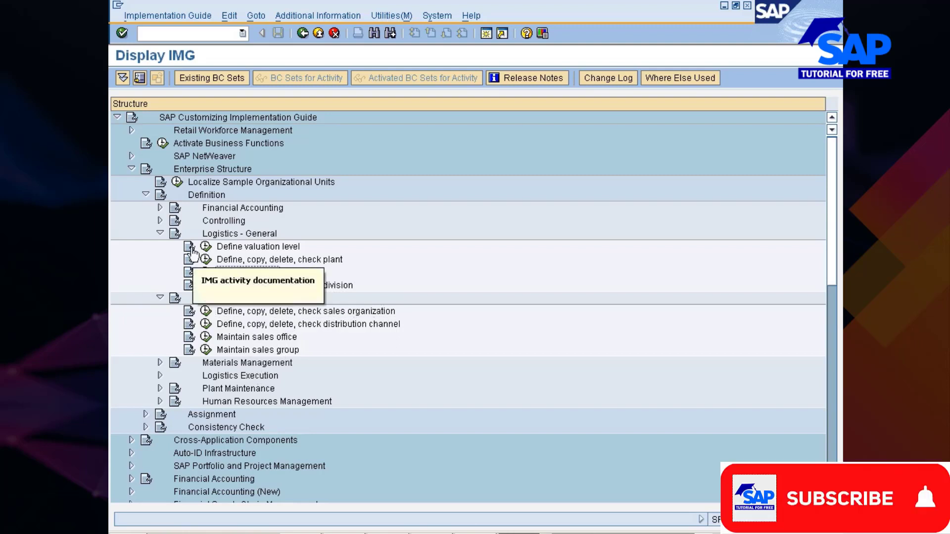
- Collapse Logistics - General and Sales and Distribution under Definition, and expand Assignment
{"action": "left_click", "coordinate": [160, 233]}
{"action": "left_click", "coordinate": [160, 246]}
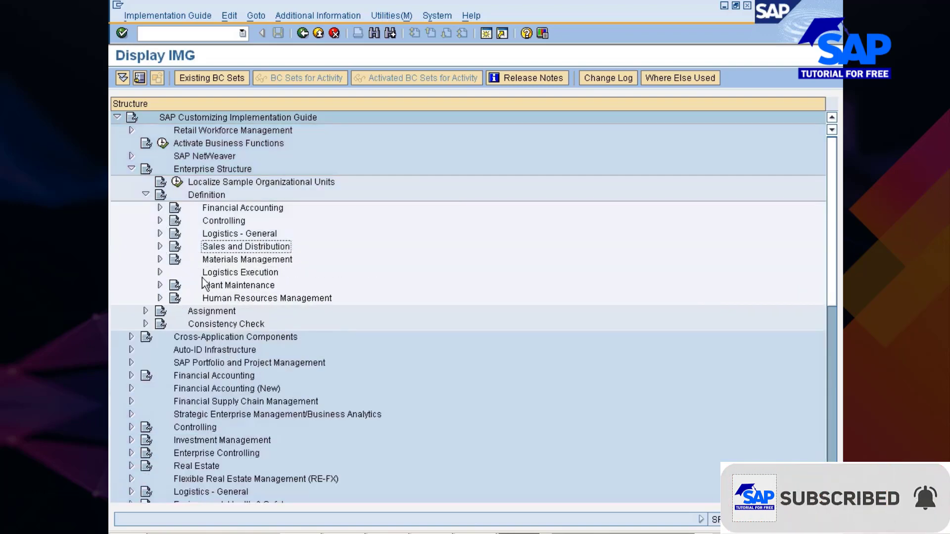
{"action": "left_click", "coordinate": [146, 310]}
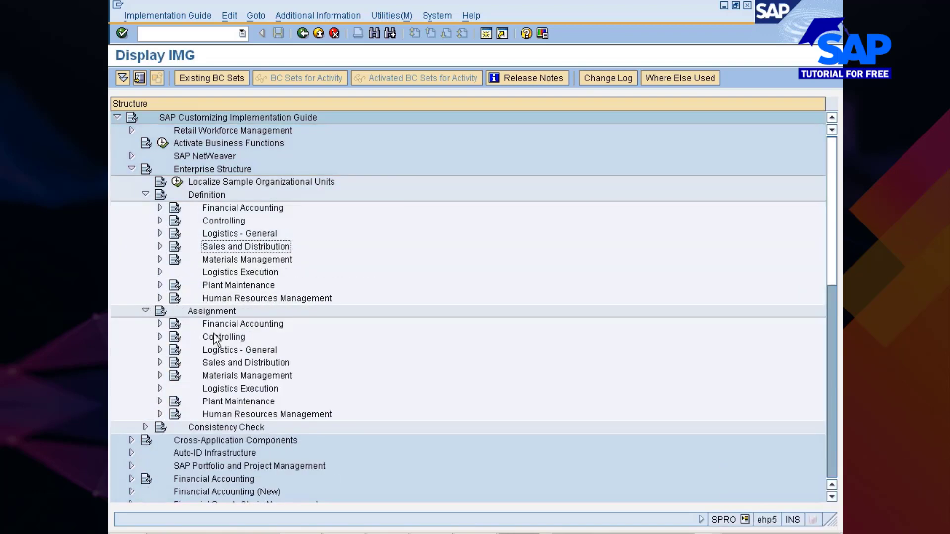
- Expand Logistics - General under Assignment and review its business area assignment and data comparison activities
{"action": "left_click", "coordinate": [220, 351]}
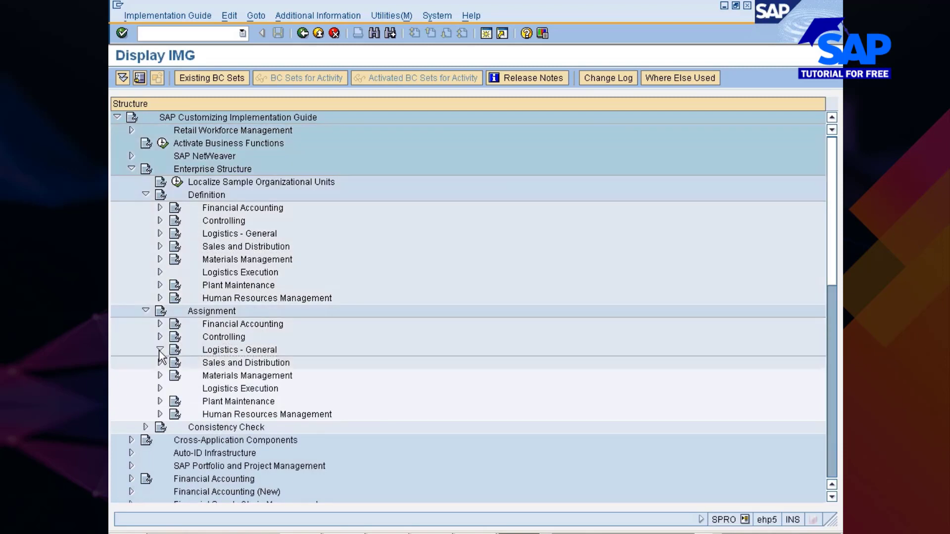
{"action": "left_click", "coordinate": [160, 350]}
{"action": "left_click", "coordinate": [260, 380]}
{"action": "left_click", "coordinate": [258, 390]}
{"action": "left_click", "coordinate": [255, 379]}
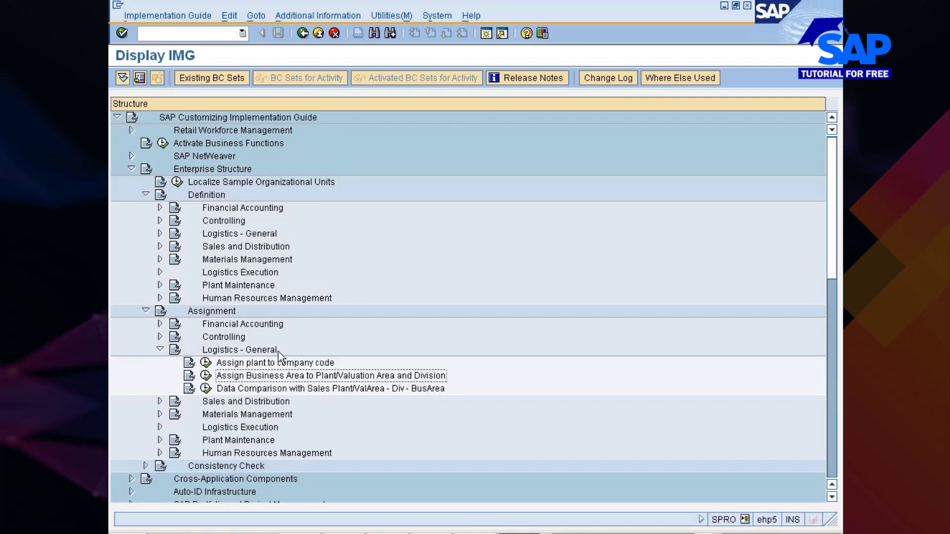
- Expand Sales and Distribution under Assignment and point out the activity assigning the sales organization to the company code
{"action": "left_click", "coordinate": [159, 402]}
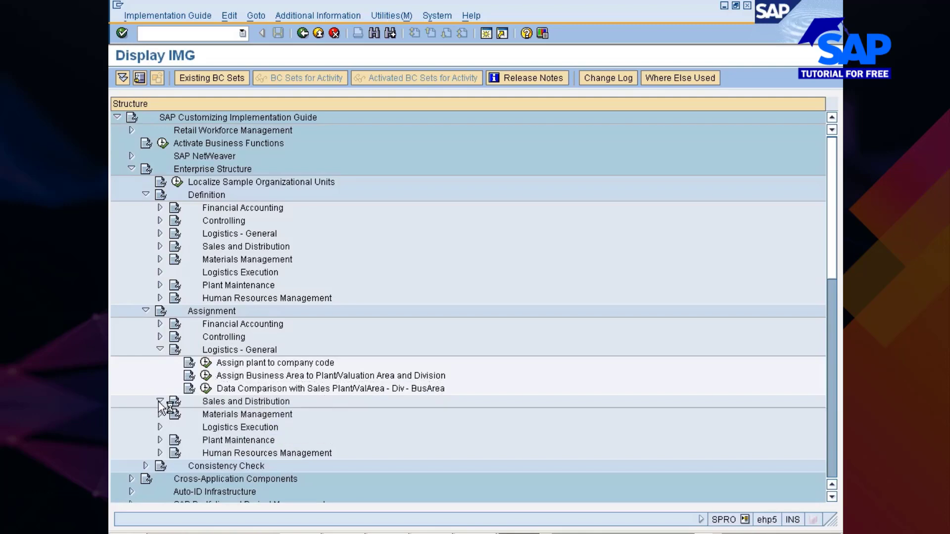
{"action": "scroll", "coordinate": [163, 403], "scroll_direction": "down", "scroll_amount": 2}
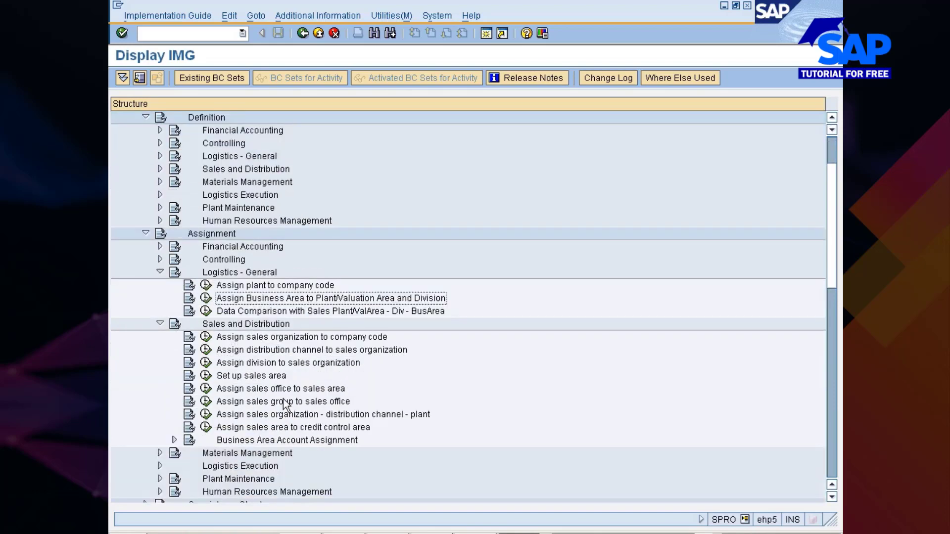
{"action": "double_click", "coordinate": [257, 341]}
- Switch to PowerPoint and start the slide show of the MM350_04.PPT presentation on third-party processing
{"action": "left_click", "coordinate": [432, 533]}
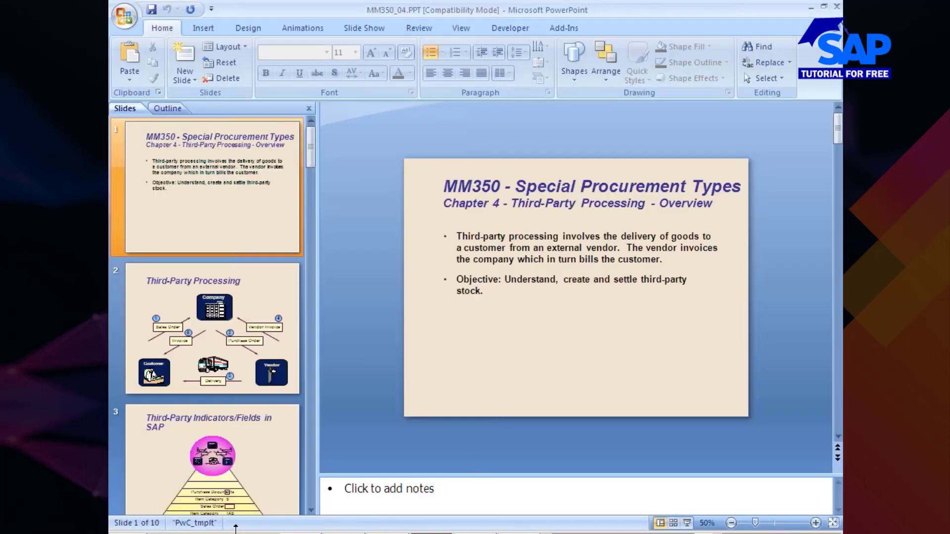
{"action": "left_click", "coordinate": [687, 523]}
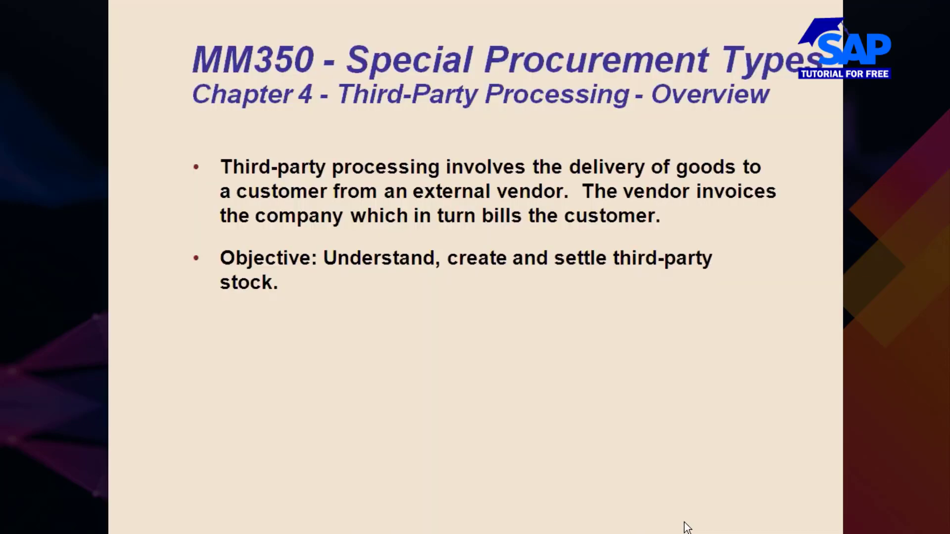